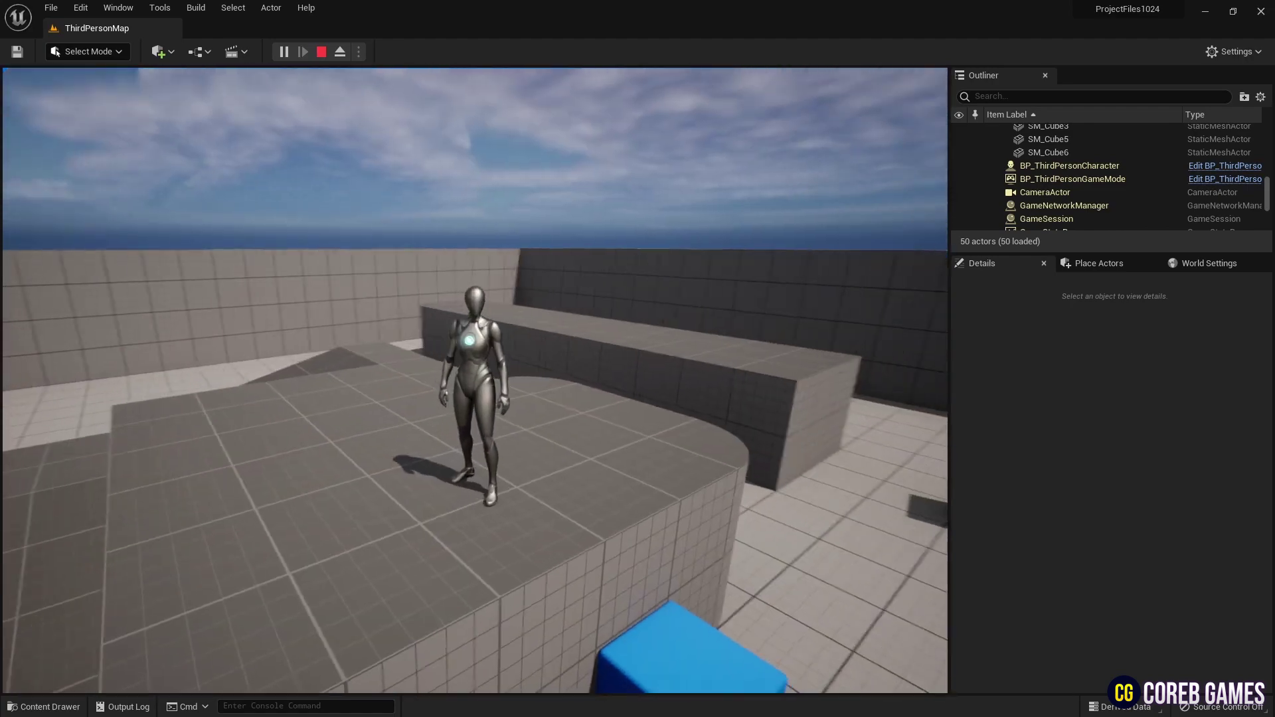
# Play-test the level by toggling the sepia post-process effect and moving the character around.
pyautogui.press('e')
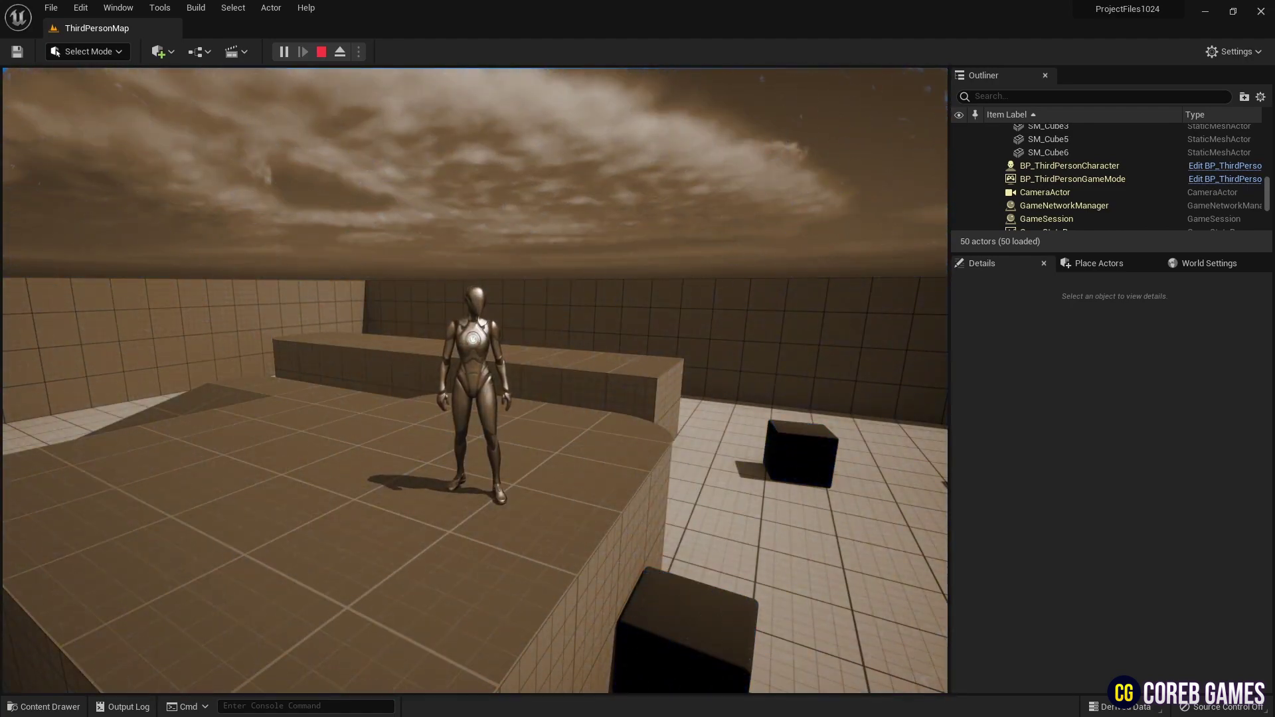
pyautogui.press('w')
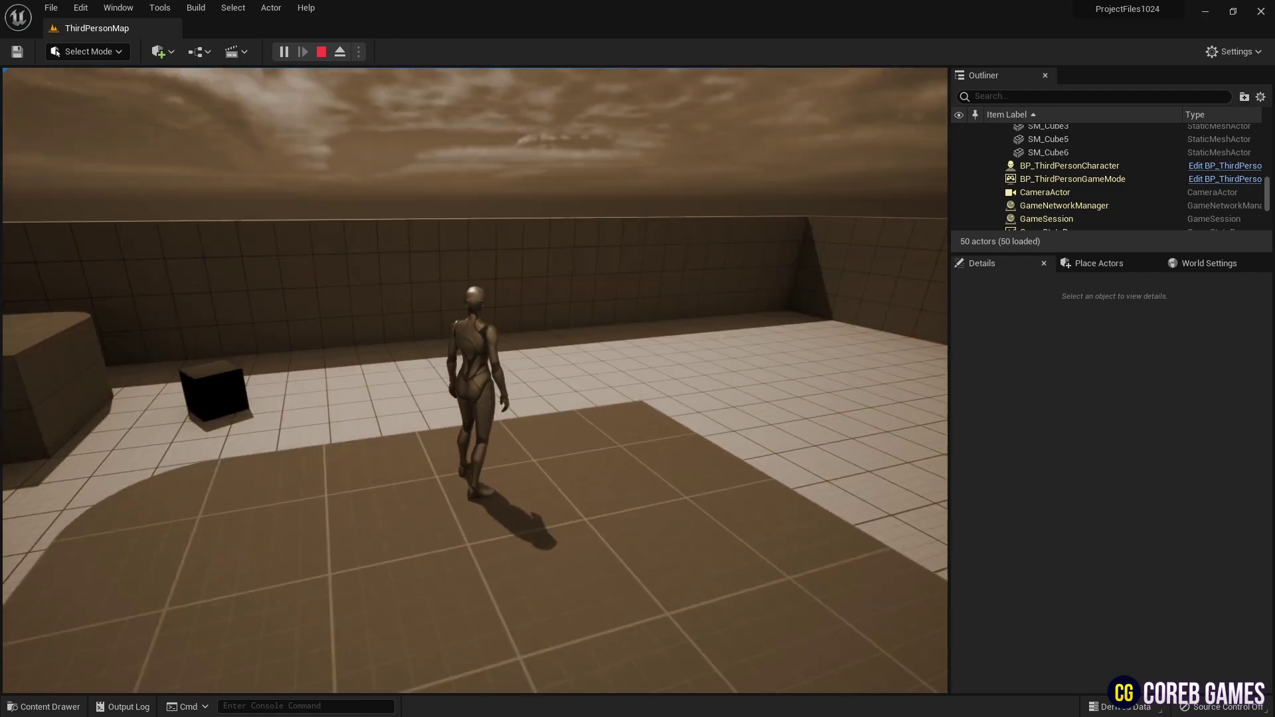
pyautogui.press('a')
pyautogui.press('s')
pyautogui.press('a')
pyautogui.press('s')
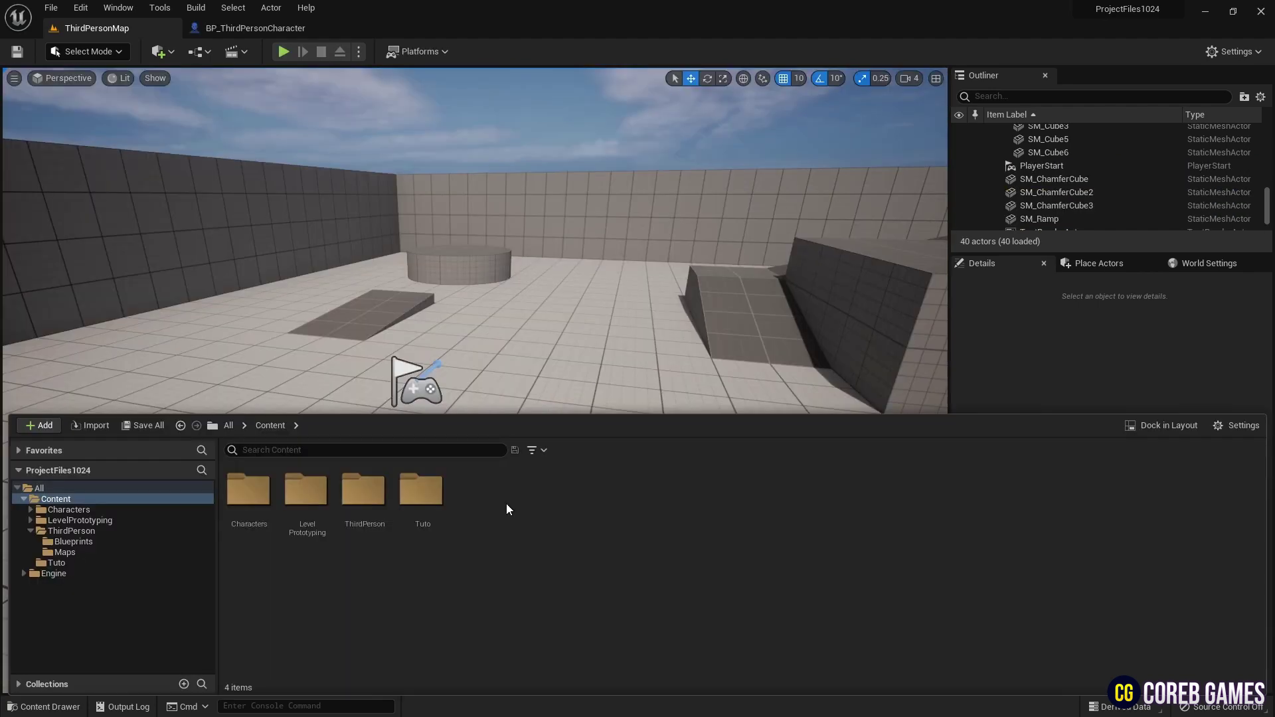
# Create a new material named M_PP in the Content folder.
pyautogui.rightClick(506, 504)
pyautogui.click(577, 209)
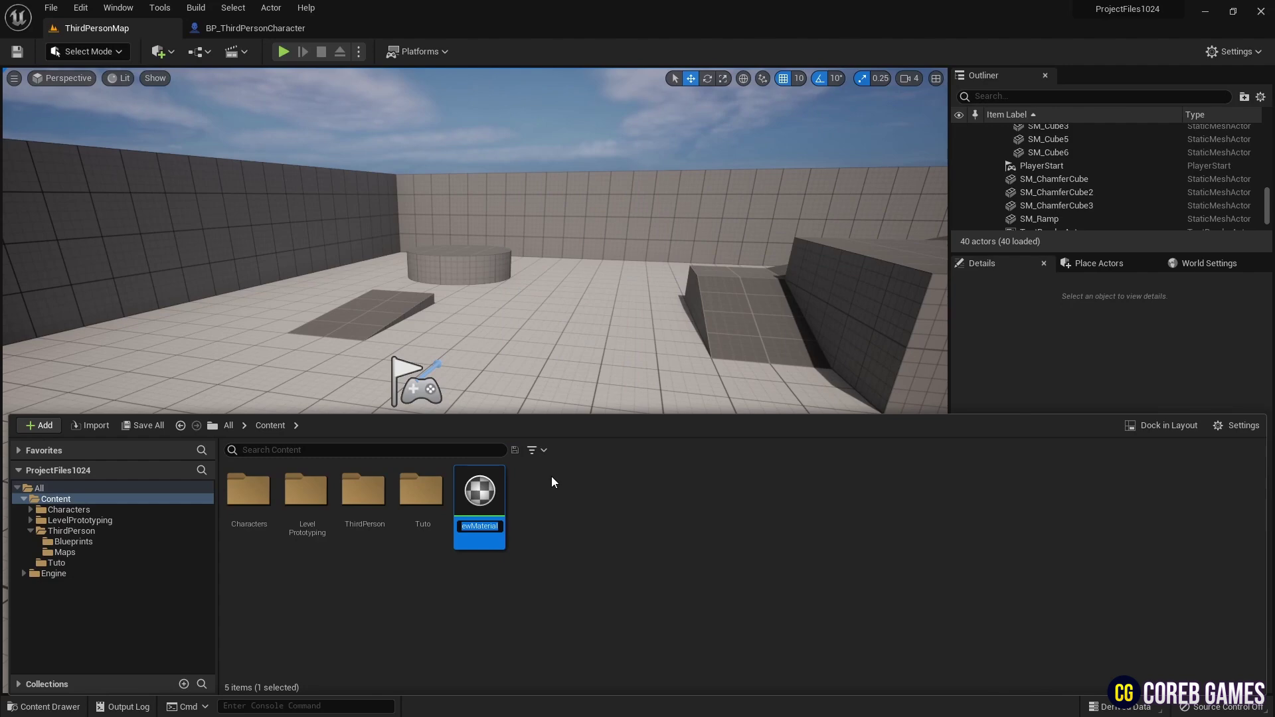
pyautogui.write('M_PP')
pyautogui.press('Return')
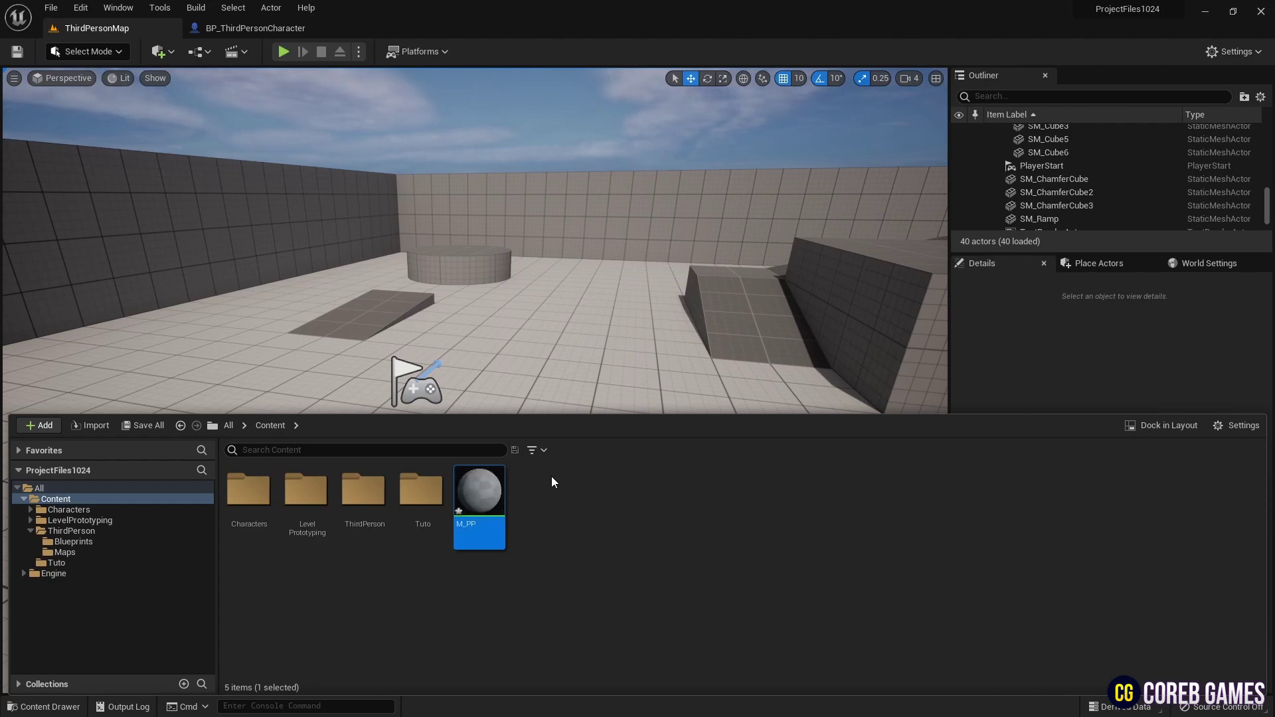
# Open the M_PP material and set its blend mode to Translucent and its material domain to Post Process.
pyautogui.doubleClick(480, 493)
pyautogui.click(202, 563)
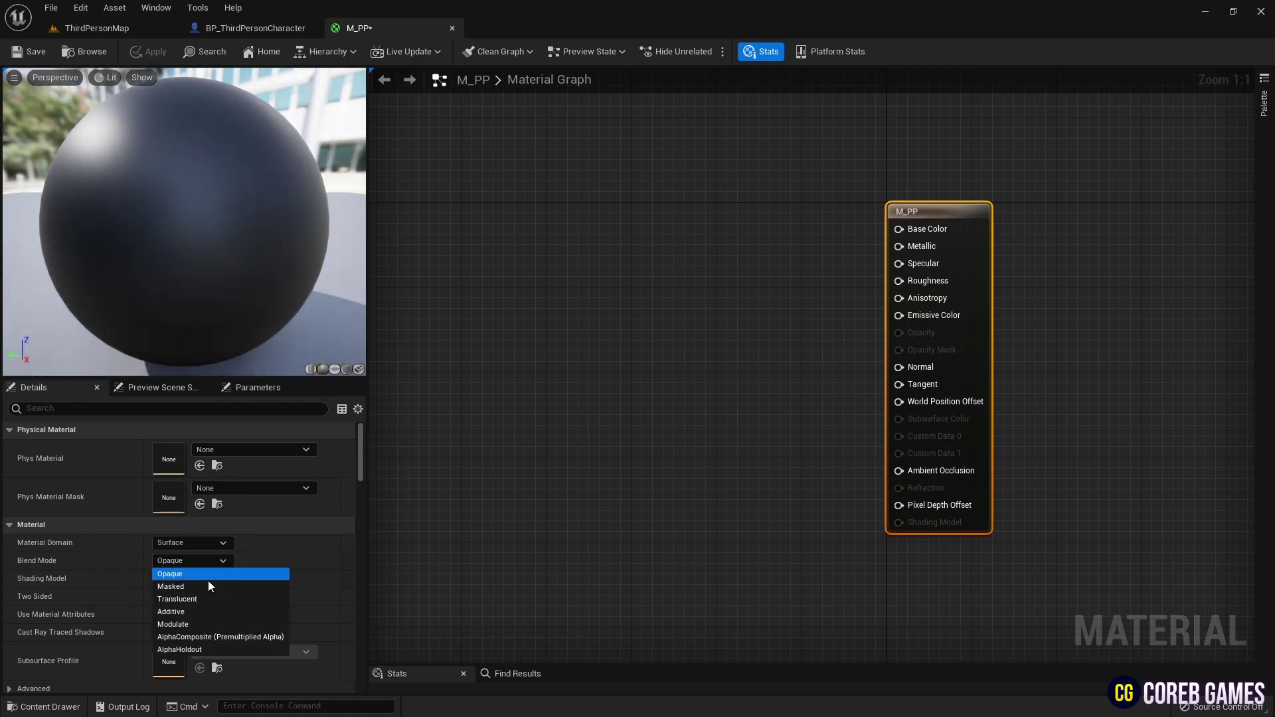
pyautogui.click(213, 598)
pyautogui.click(223, 544)
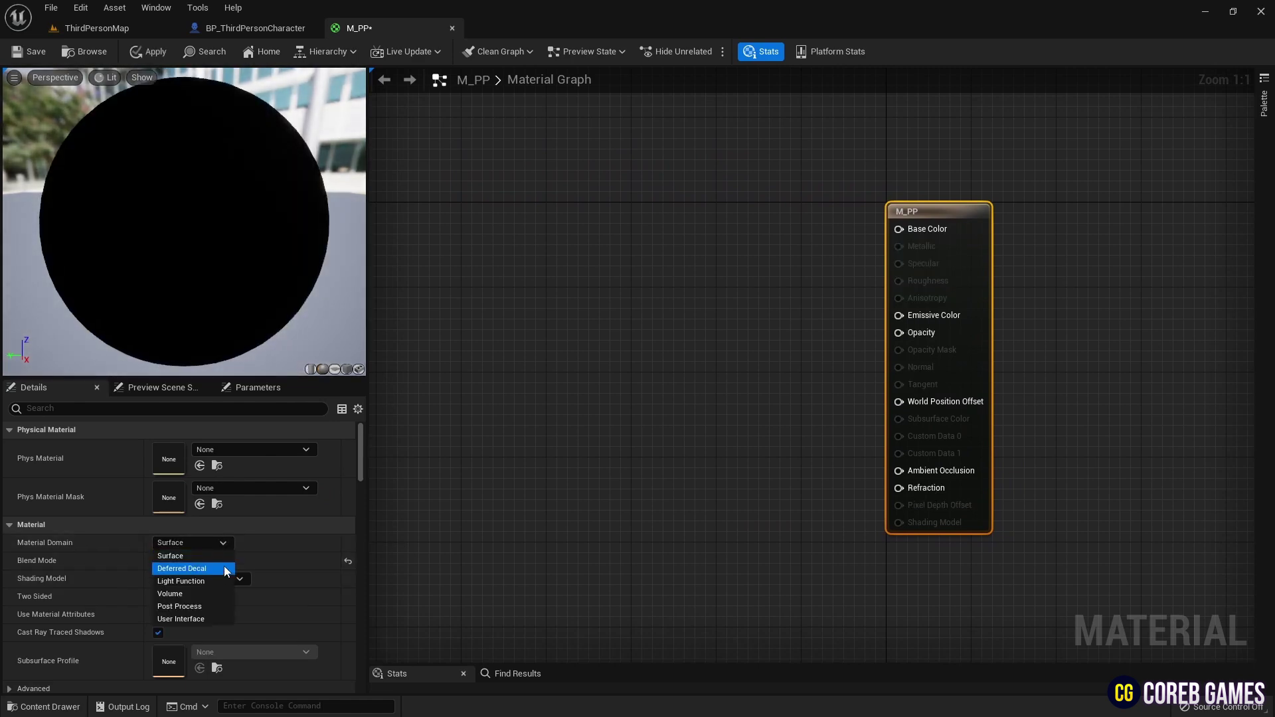
pyautogui.click(222, 606)
# Add a SceneTexture node to the material graph and set its scene texture to PostProcessInput0.
pyautogui.moveTo(760, 370); pyautogui.dragTo(757, 291, button='right')
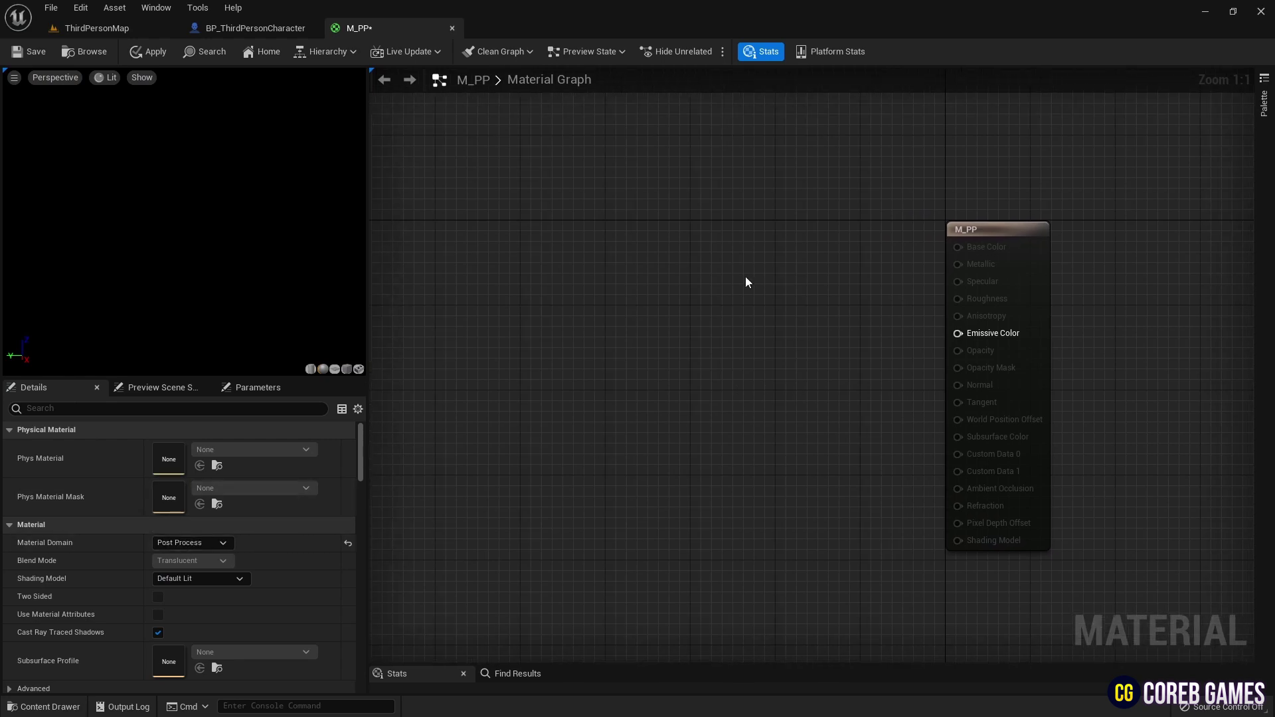
pyautogui.rightClick(745, 276)
pyautogui.write('scen')
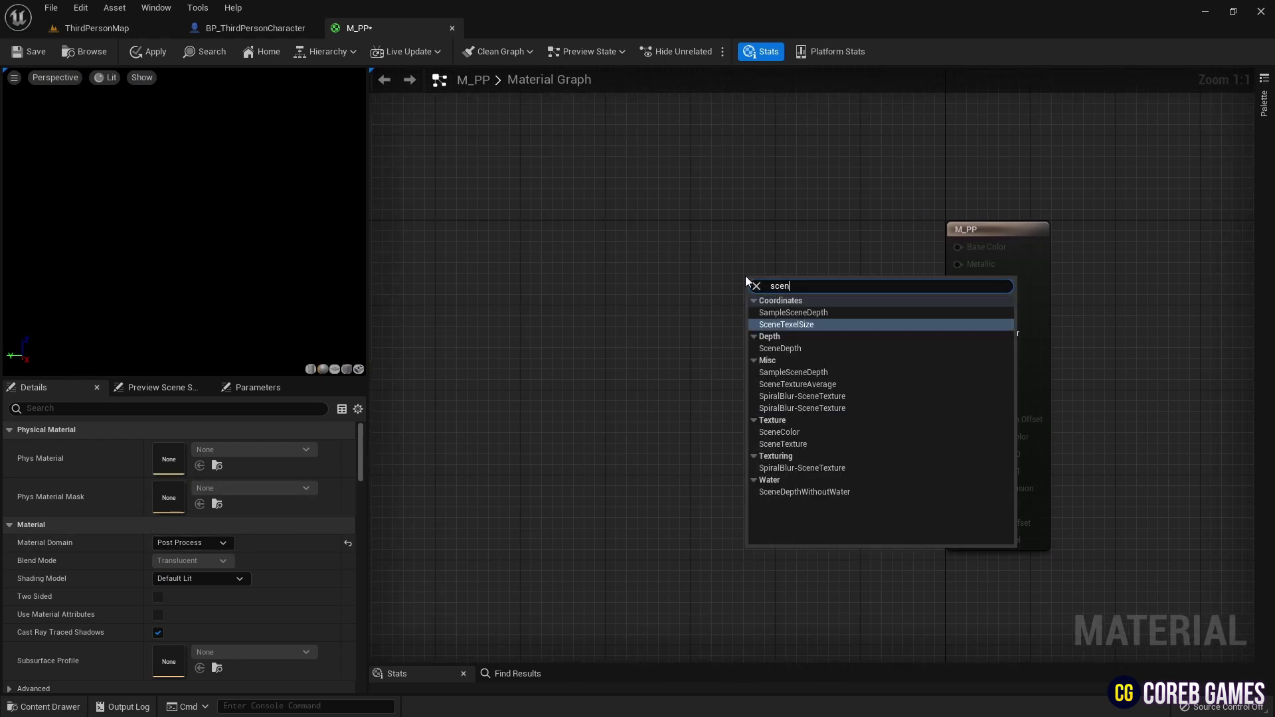
pyautogui.write('e')
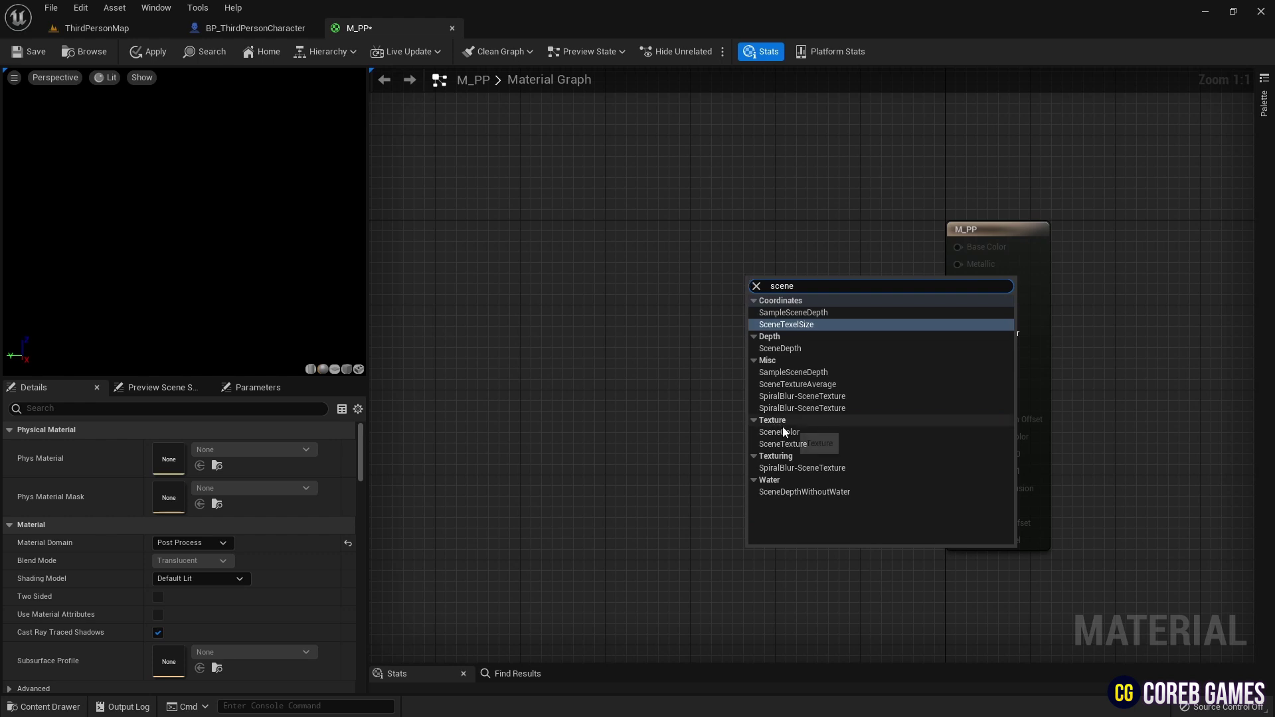
pyautogui.click(781, 430)
pyautogui.moveTo(763, 273); pyautogui.dragTo(699, 268)
pyautogui.click(226, 448)
pyautogui.click(228, 341)
# Add a component mask for R, G and B fed by the scene texture's Color, and connect it to Emissive Color.
pyautogui.write('comp')
pyautogui.press('Return')
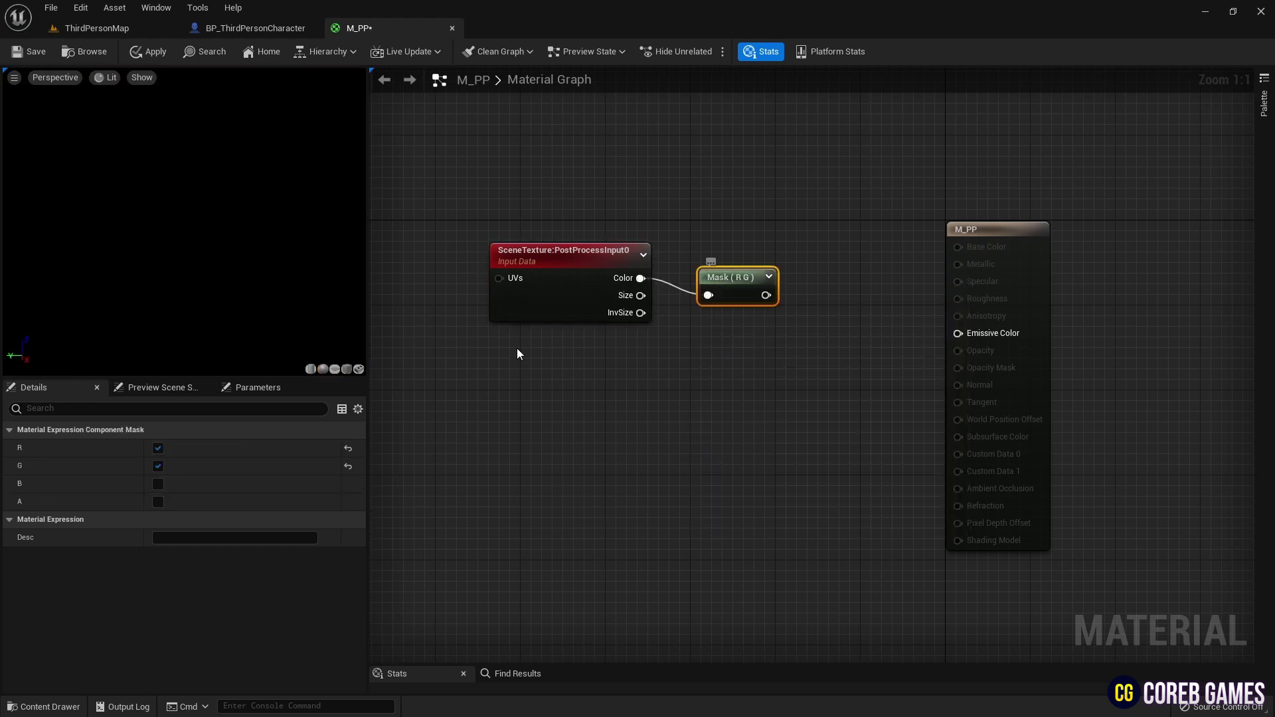
pyautogui.click(158, 484)
pyautogui.moveTo(773, 296); pyautogui.dragTo(628, 246)
pyautogui.keyDown('ctrl'); pyautogui.click(535, 305); pyautogui.keyUp('ctrl')
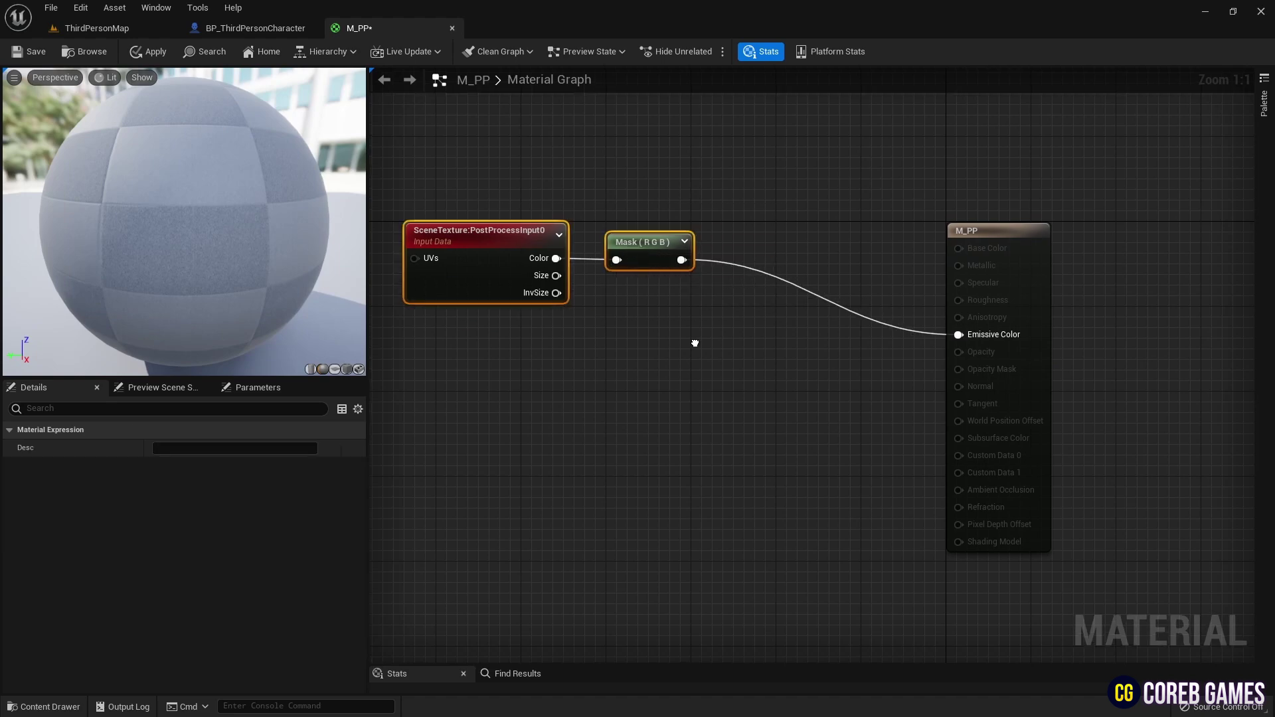
pyautogui.moveTo(695, 343); pyautogui.dragTo(785, 354, button='right')
pyautogui.click(785, 352)
# Duplicate the RGB mask, limit the copy to the R channel, and wire it between the scene texture's Color and Emissive Color.
pyautogui.click(730, 262)
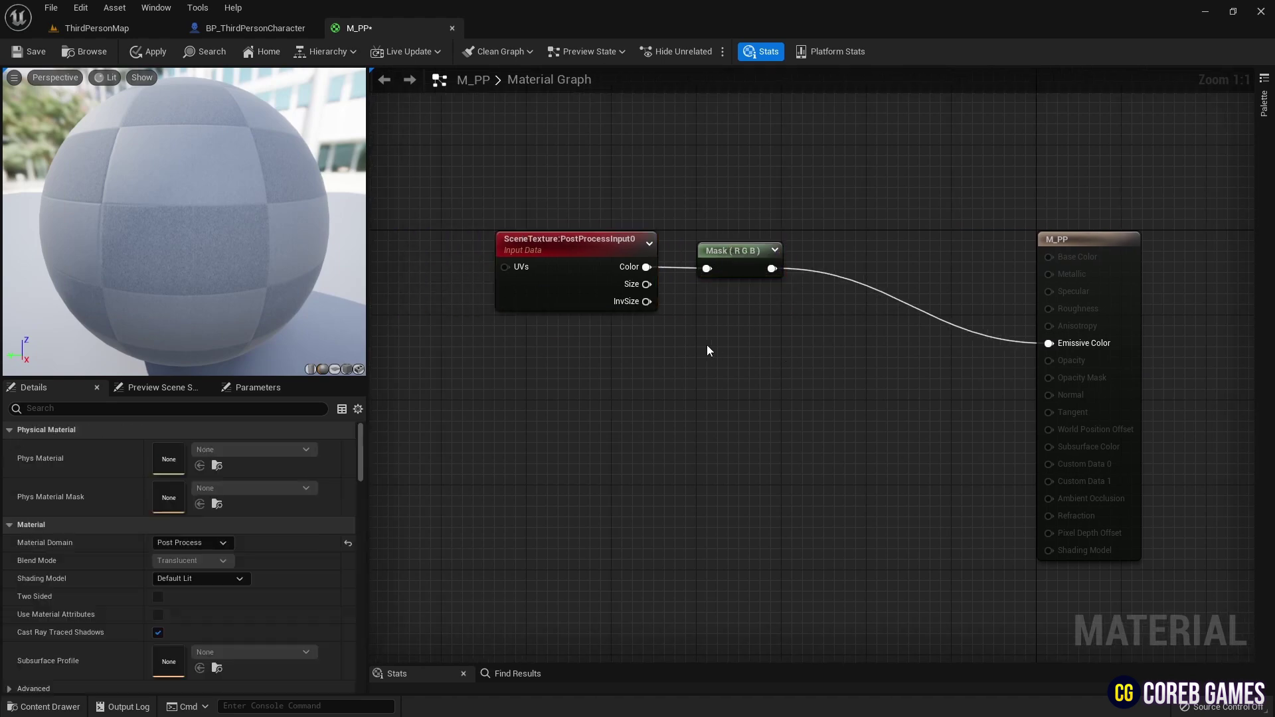
pyautogui.hotkey('ctrl', 'd')
pyautogui.moveTo(646, 267); pyautogui.dragTo(1066, 344)
pyautogui.click(158, 466)
pyautogui.click(158, 484)
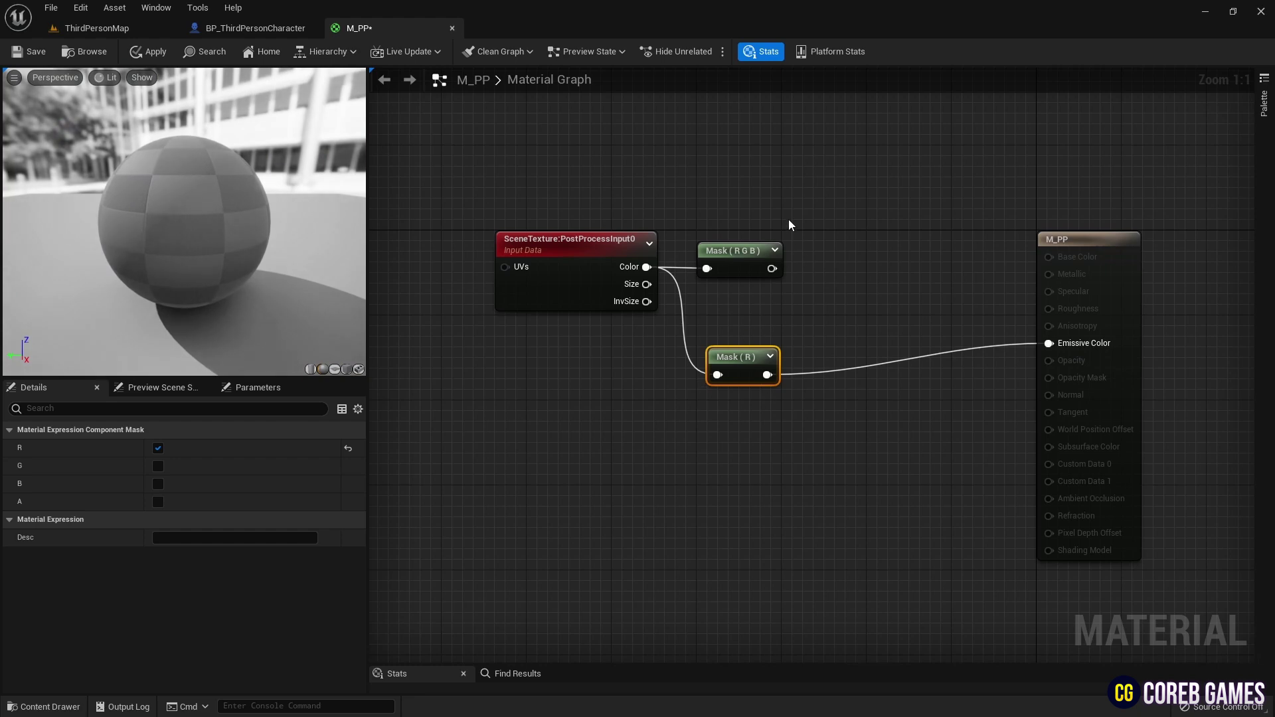
# Make room in the graph, add a Blend_Overlay node, and connect the R mask to its Base input.
pyautogui.moveTo(789, 224); pyautogui.dragTo(646, 388)
pyautogui.moveTo(735, 355); pyautogui.dragTo(636, 344)
pyautogui.click(764, 323)
pyautogui.rightClick(759, 323)
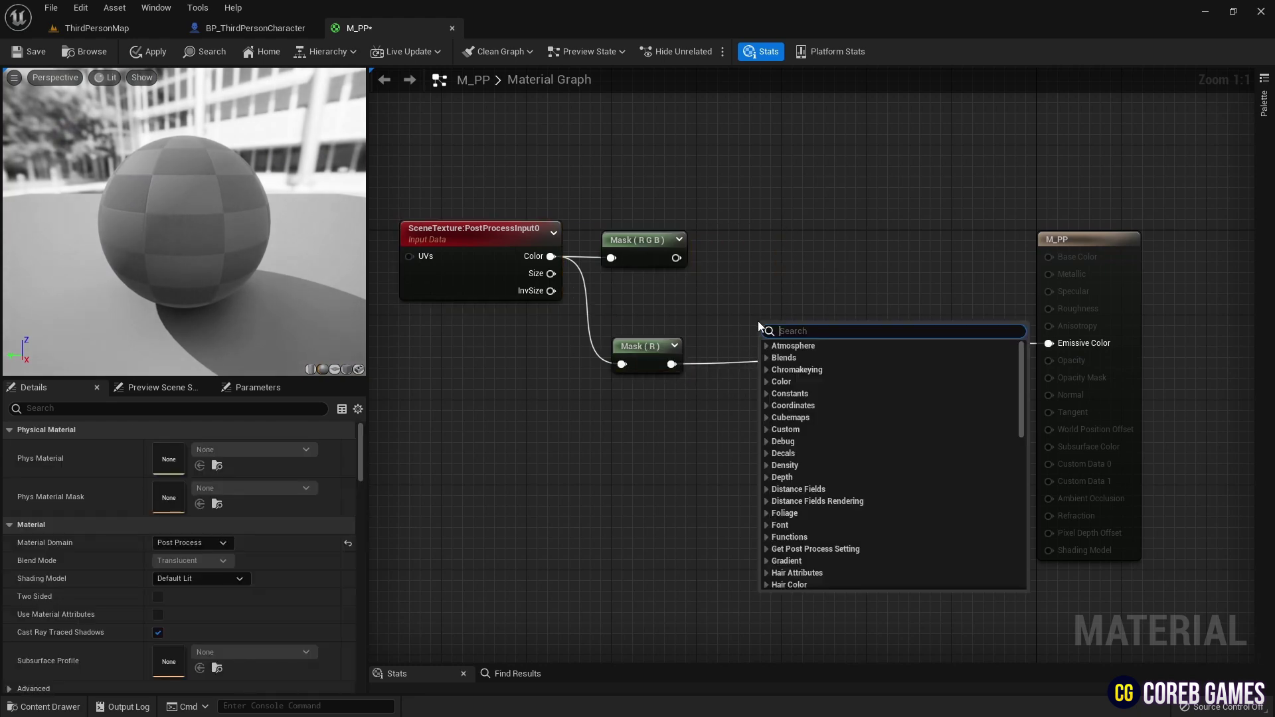
pyautogui.write('blend')
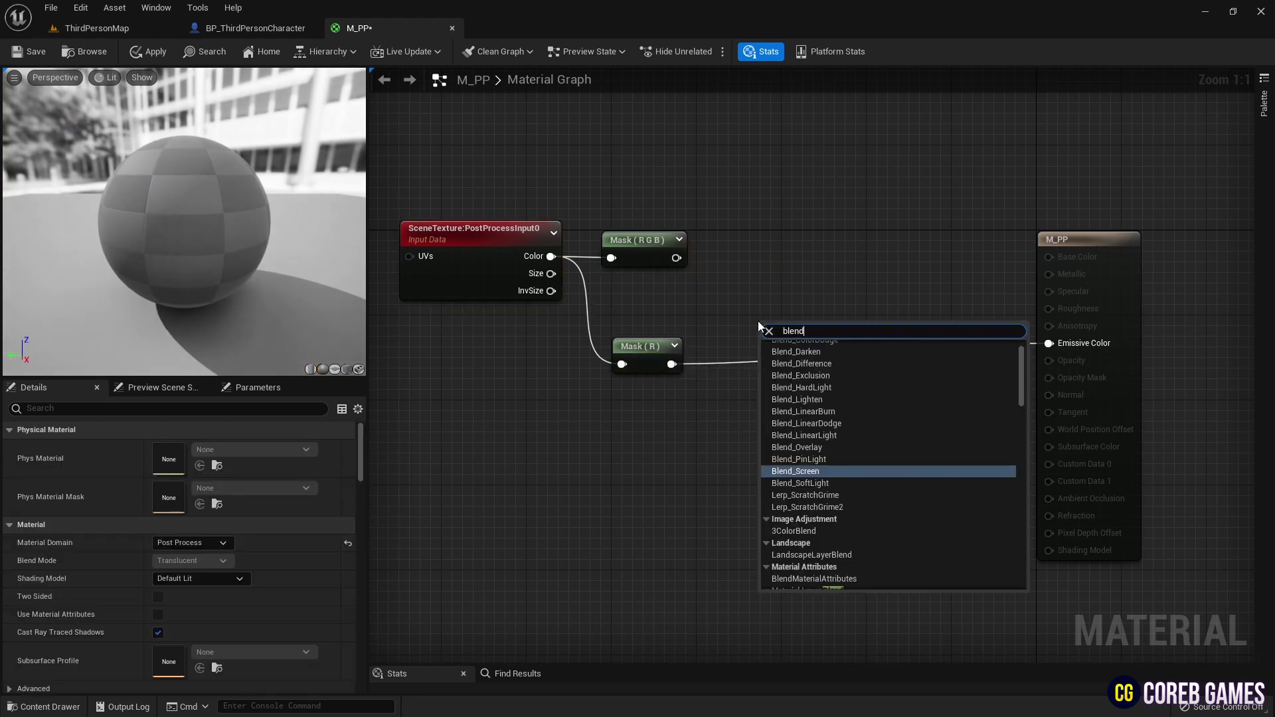
pyautogui.press('Up')
pyautogui.press('Up')
pyautogui.press('Return')
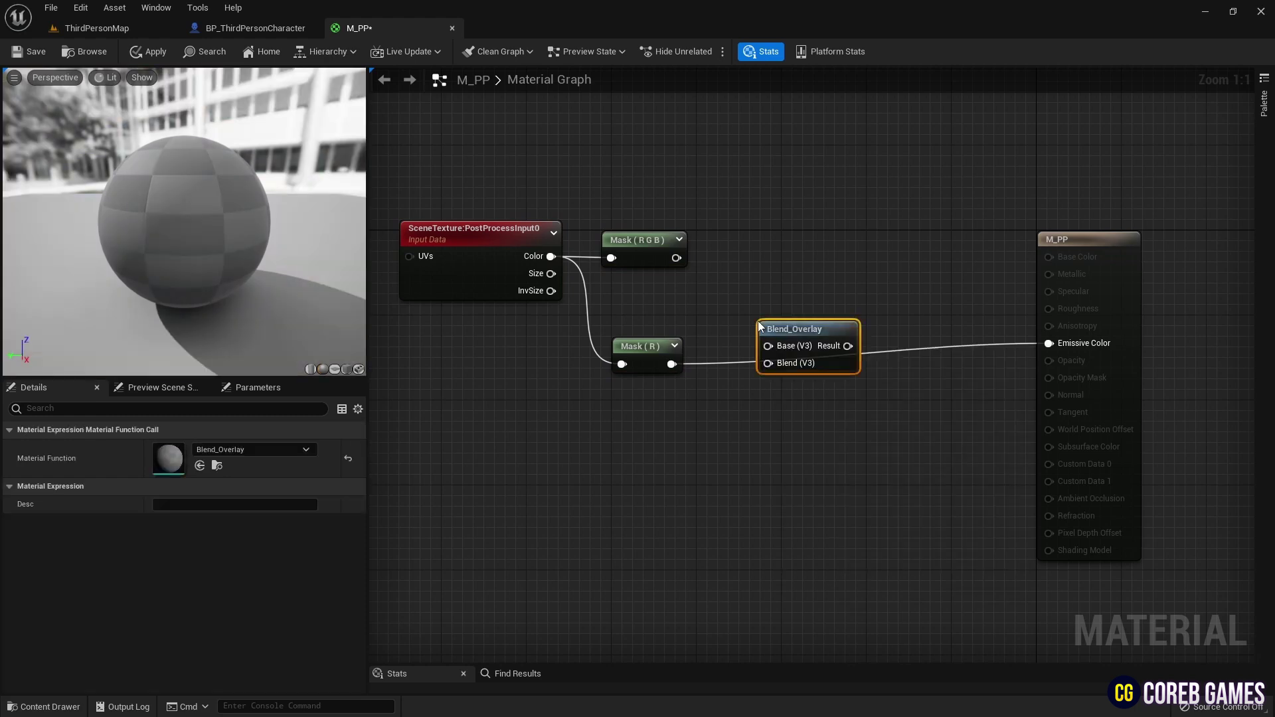
pyautogui.moveTo(673, 364); pyautogui.dragTo(806, 354)
# Add a Constant3Vector with the saved tan color 0.375, 0.271, 0.161 and connect it to Blend_Overlay's Blend input.
pyautogui.click(635, 416)
pyautogui.click(632, 413)
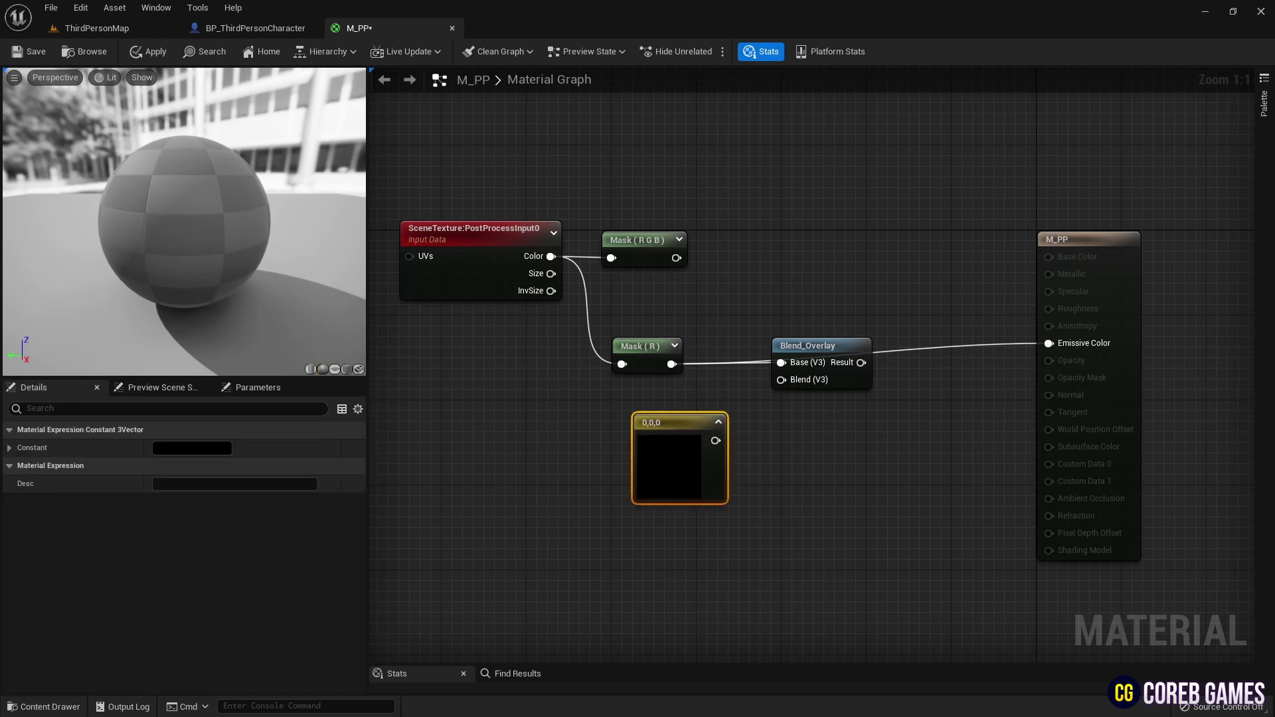
pyautogui.click(193, 448)
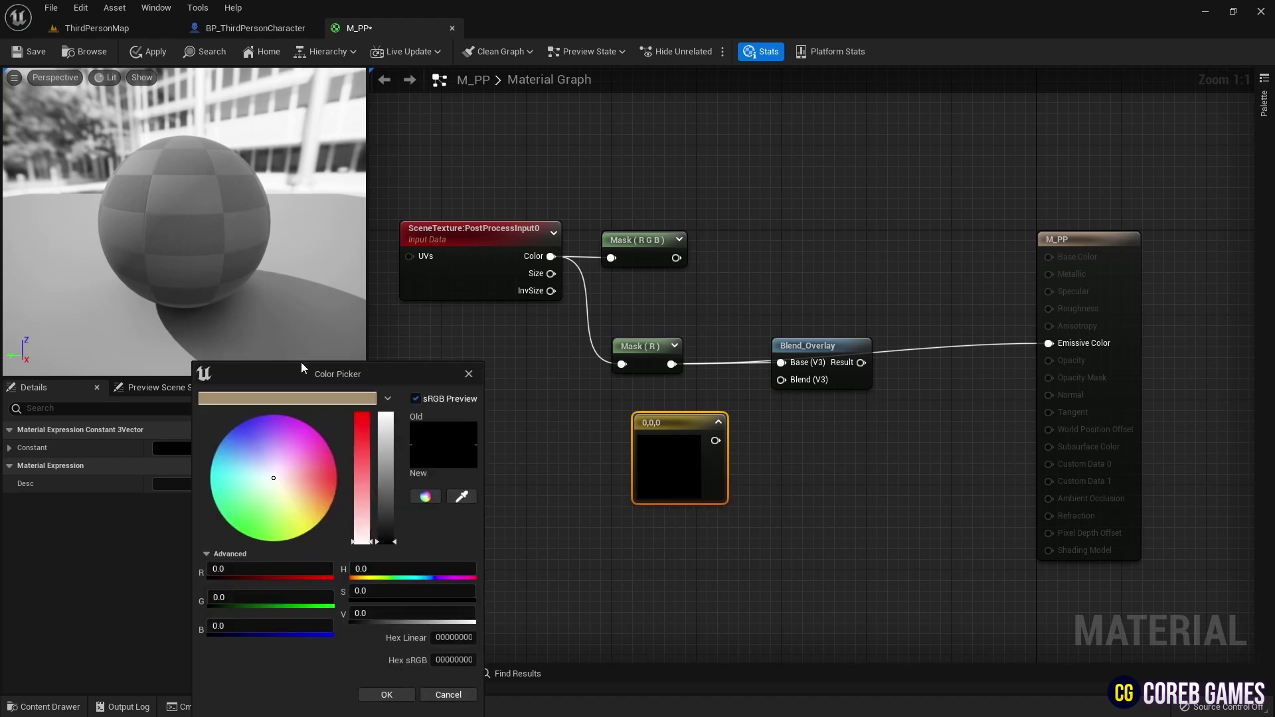
pyautogui.click(319, 400)
pyautogui.click(387, 695)
pyautogui.moveTo(721, 440); pyautogui.dragTo(795, 384)
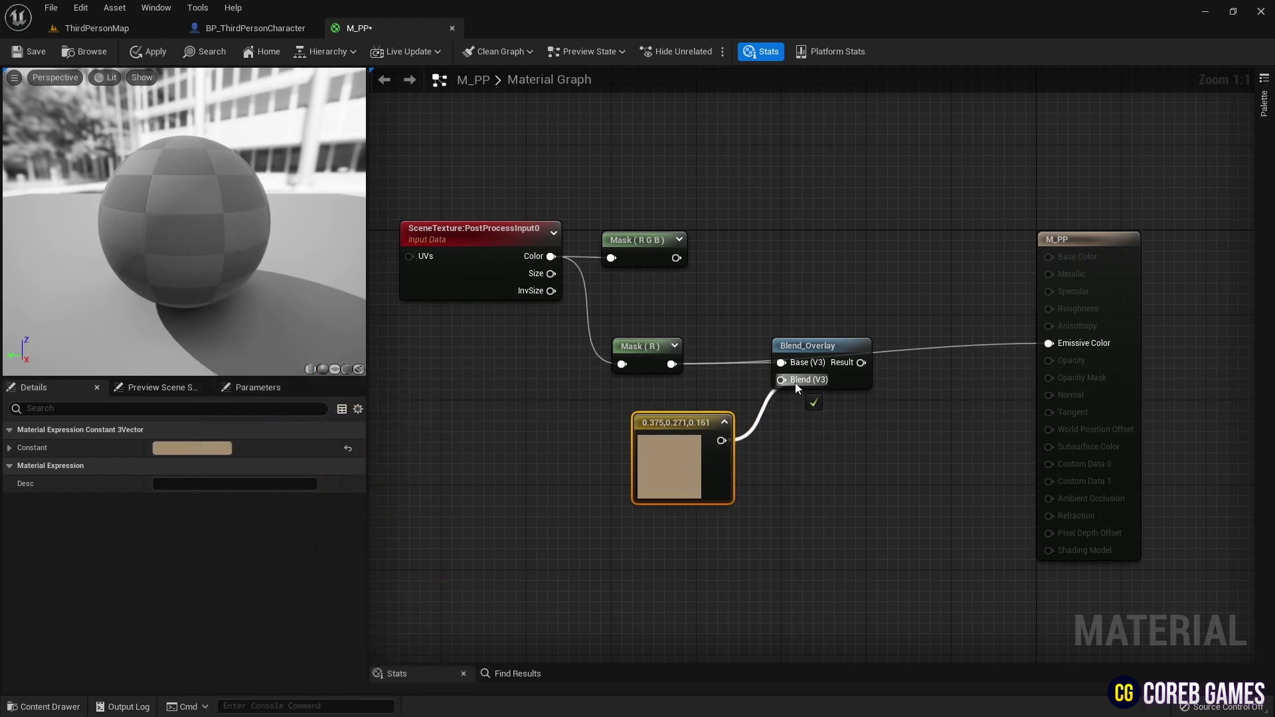
# Connect the Blend_Overlay result to Emissive Color and tidy the positions of the overlay and color nodes.
pyautogui.click(796, 352)
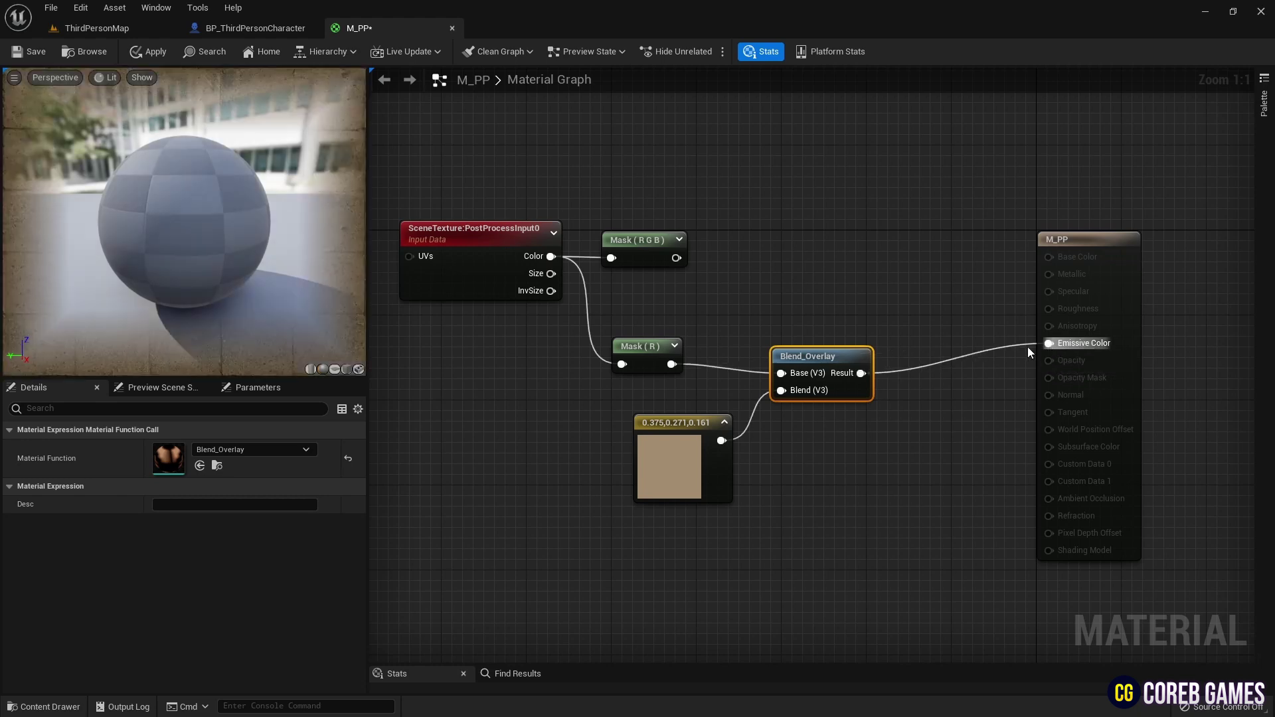
pyautogui.moveTo(670, 435); pyautogui.dragTo(649, 422)
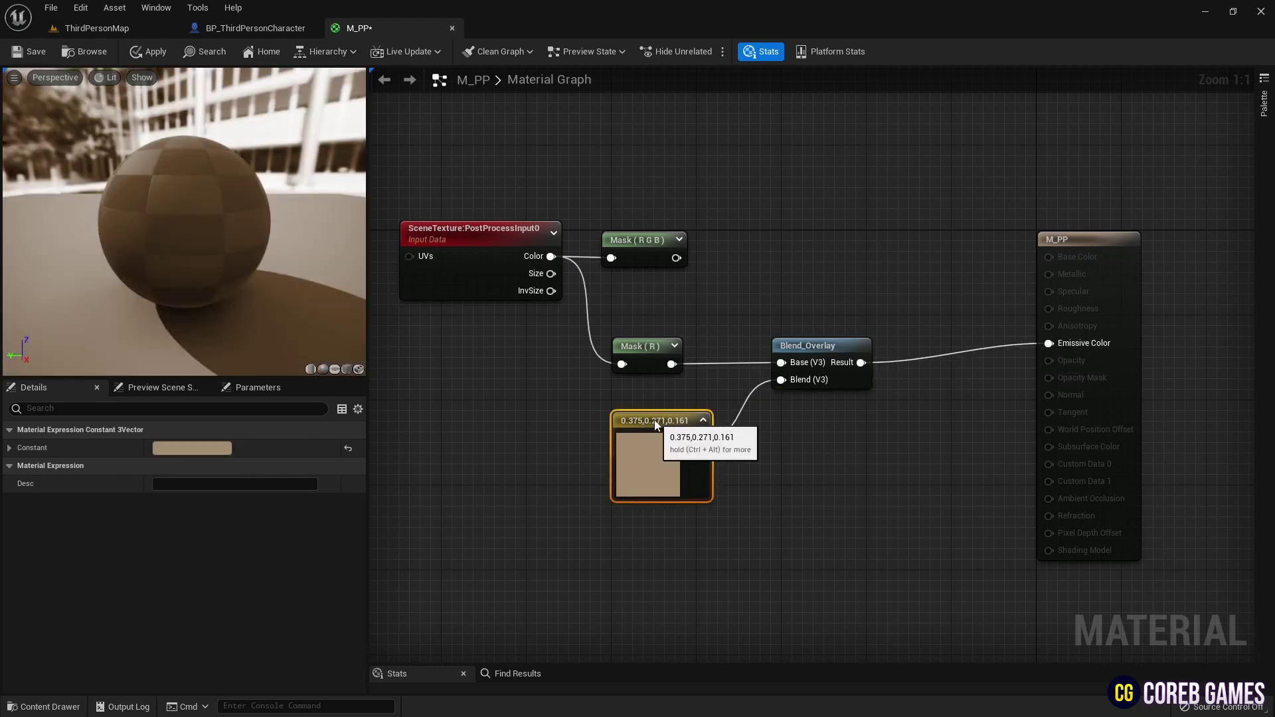
pyautogui.moveTo(846, 347); pyautogui.dragTo(804, 347)
# Add a Power node between Blend_Overlay and the material output.
pyautogui.rightClick(893, 383)
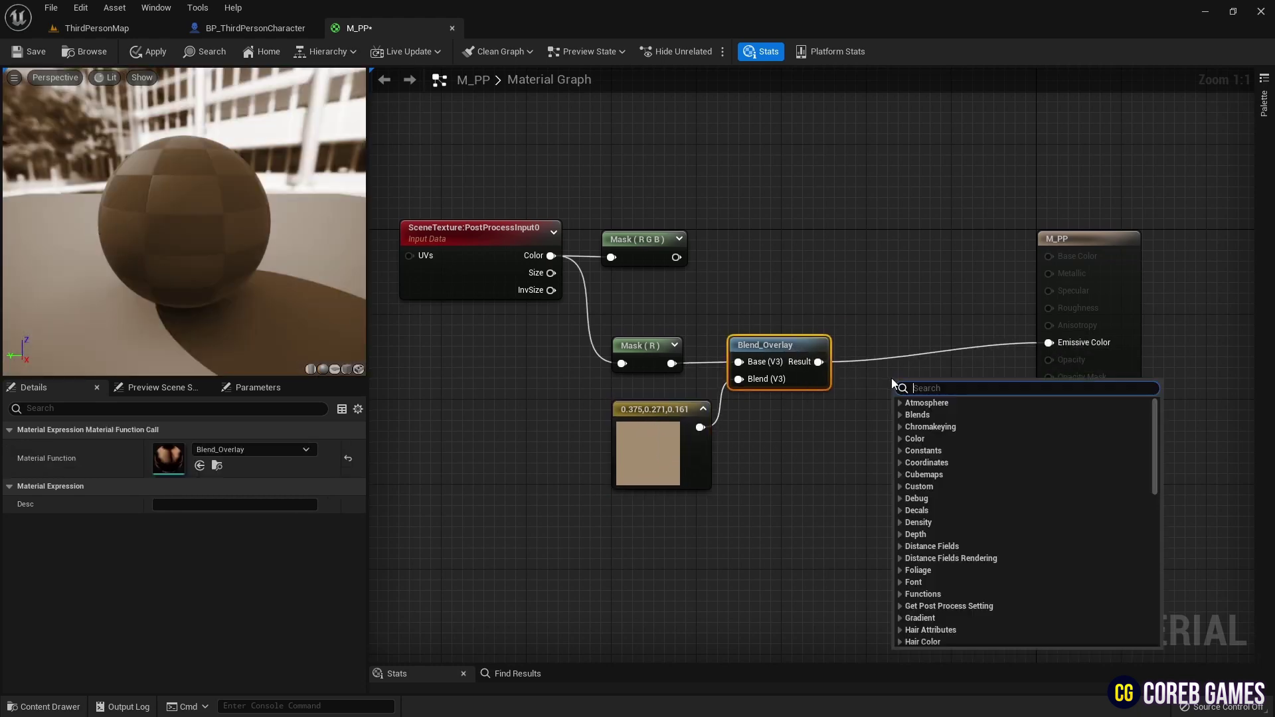
pyautogui.write('power')
pyautogui.press('Return')
pyautogui.moveTo(821, 467); pyautogui.dragTo(693, 409, button='right')
pyautogui.click(708, 404)
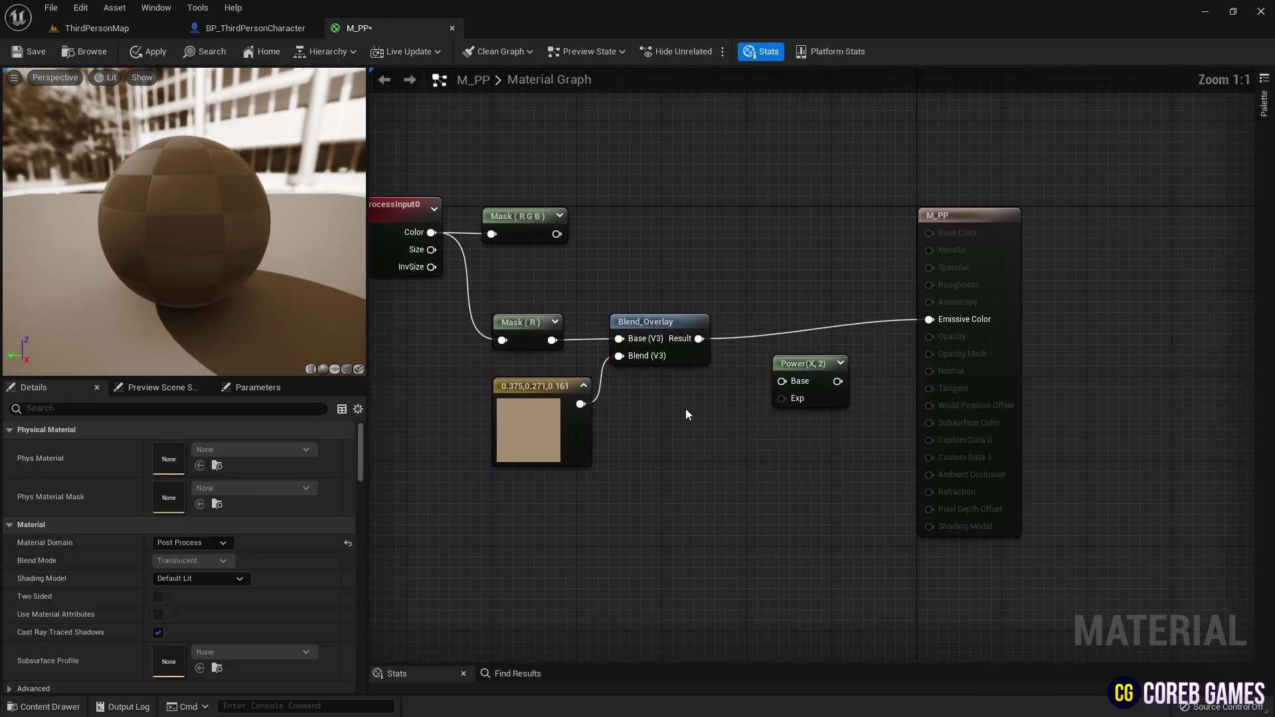
# Add a scalar parameter named PP Contrast with default value 0.8 and connect it to the Power node's Exp input.
pyautogui.click(691, 415)
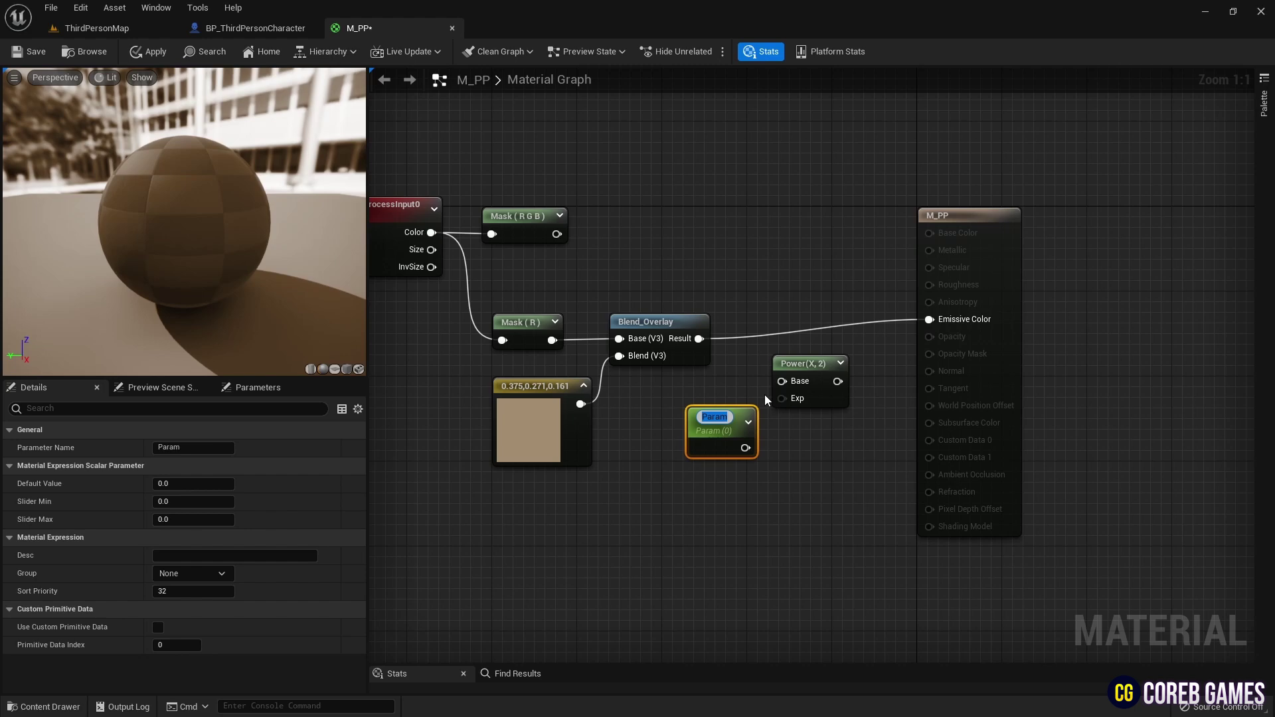
pyautogui.write('PP Contrast')
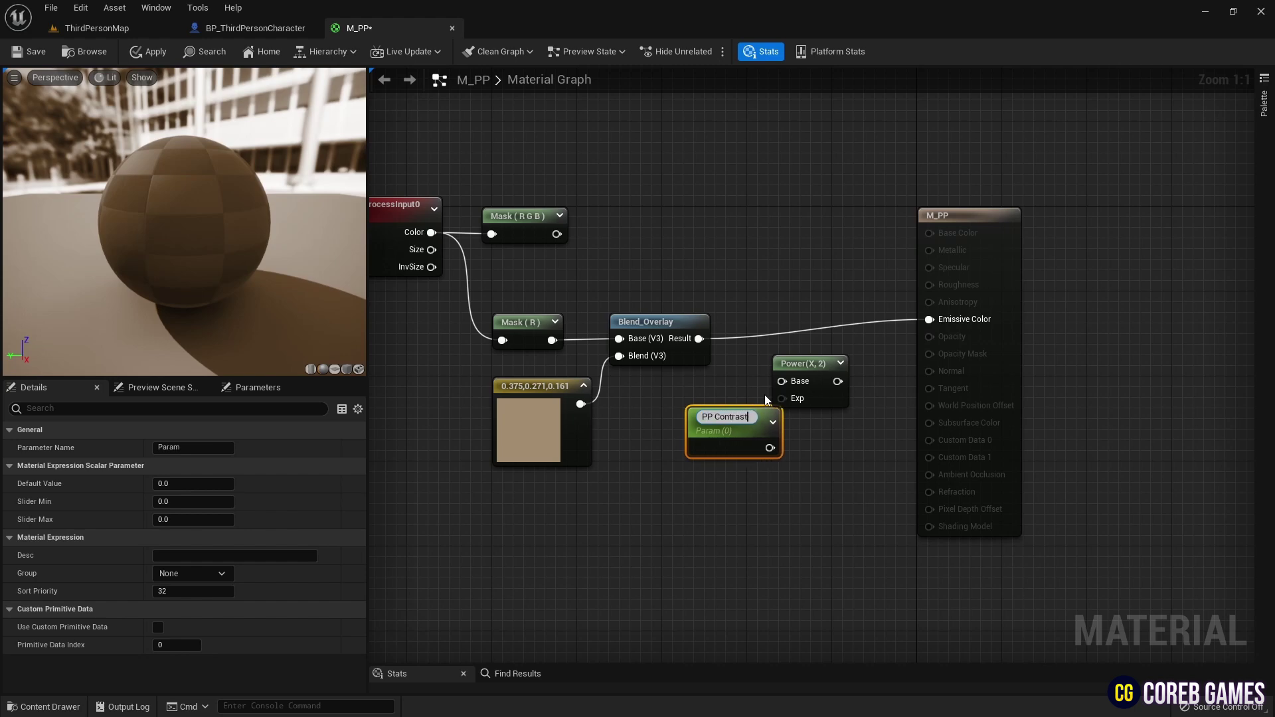
pyautogui.press('Return')
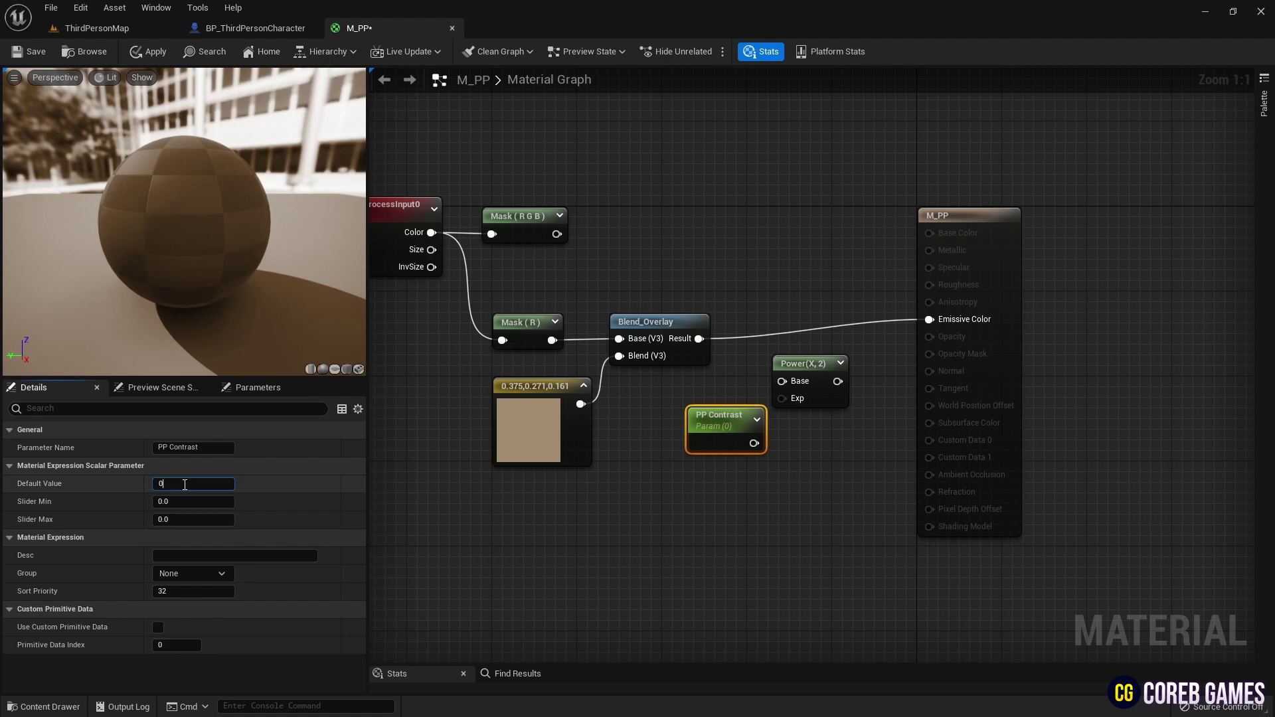
pyautogui.moveTo(754, 443); pyautogui.dragTo(783, 400)
# Route the Blend_Overlay result through the Power node's Base into Emissive Color and align the surrounding nodes.
pyautogui.moveTo(700, 340); pyautogui.dragTo(930, 320)
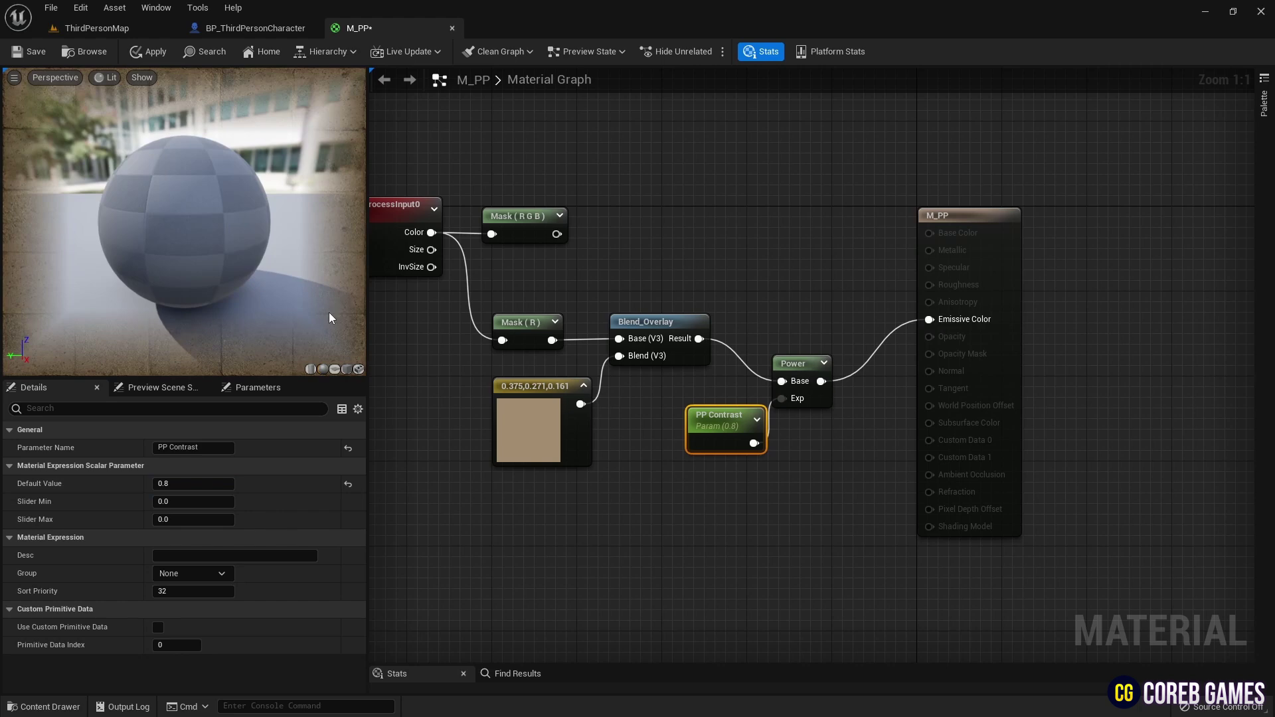
pyautogui.moveTo(793, 364); pyautogui.dragTo(779, 323)
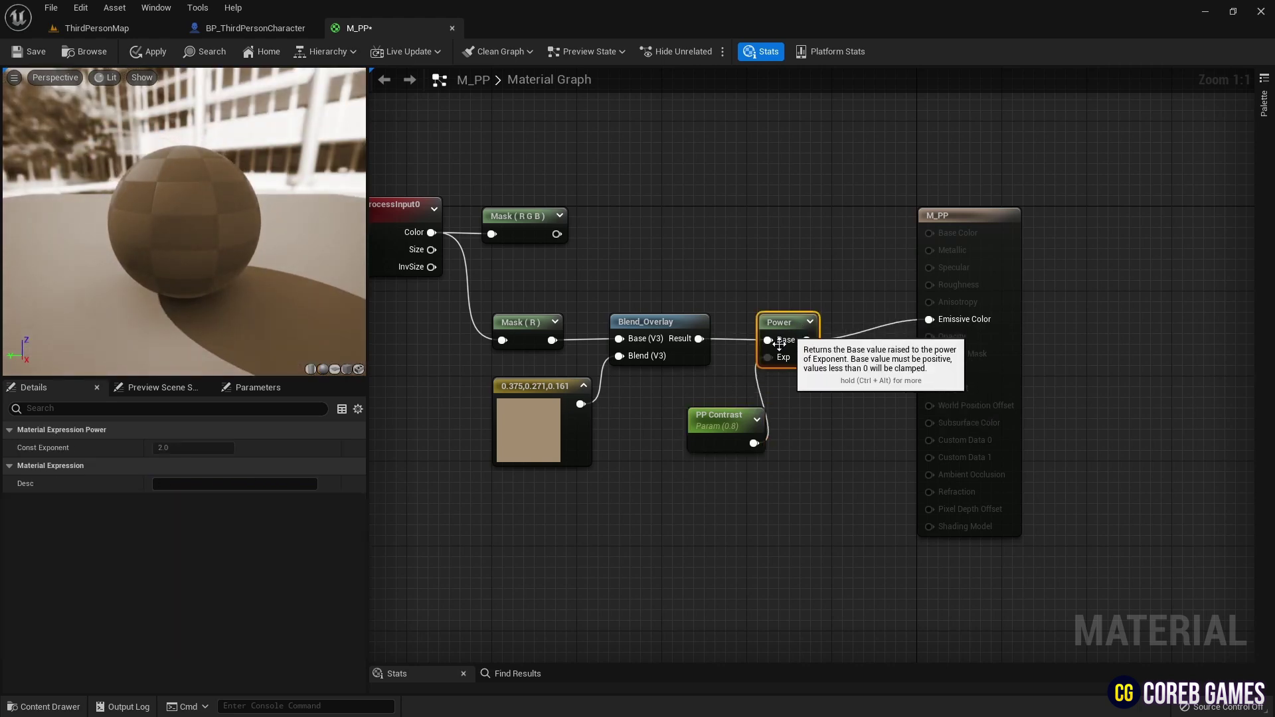
pyautogui.moveTo(735, 422); pyautogui.dragTo(711, 413)
pyautogui.moveTo(1009, 288); pyautogui.dragTo(1031, 288)
# Add a Lerp node with the RGB mask connected to A and the Power output connected to B.
pyautogui.click(779, 237)
pyautogui.click(833, 237)
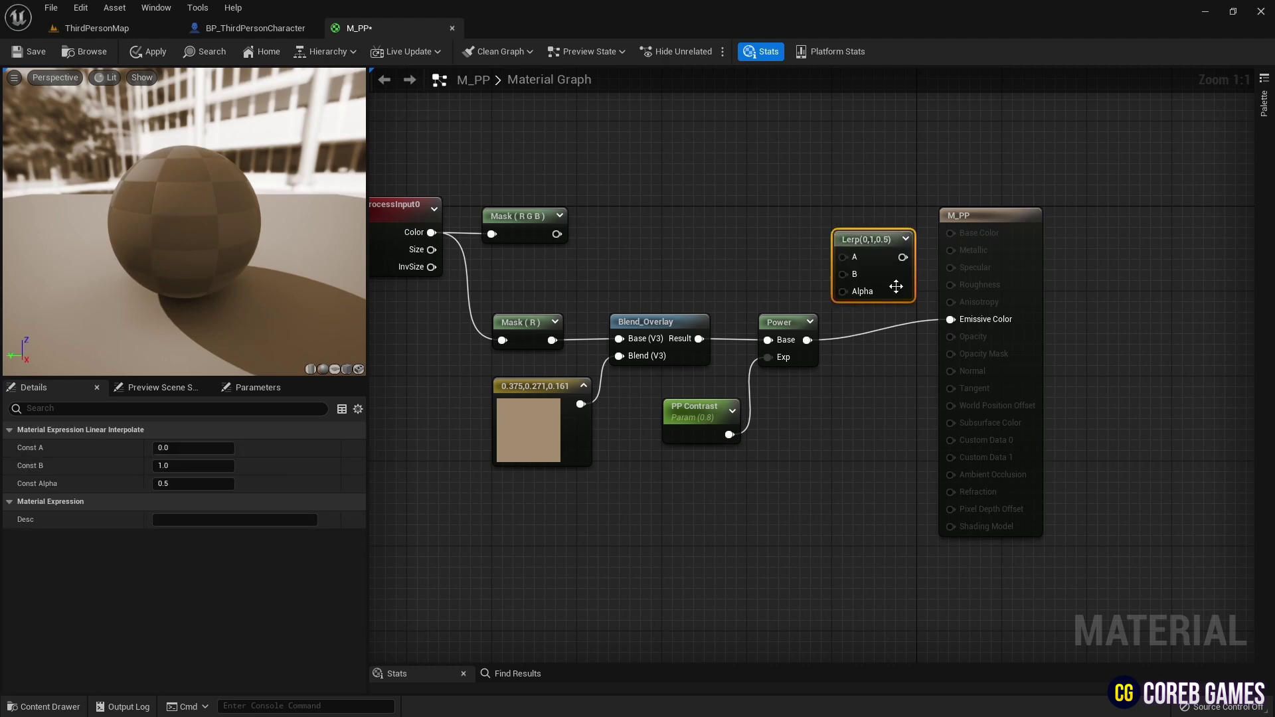
pyautogui.moveTo(556, 234); pyautogui.dragTo(854, 212)
pyautogui.moveTo(808, 339); pyautogui.dragTo(842, 251)
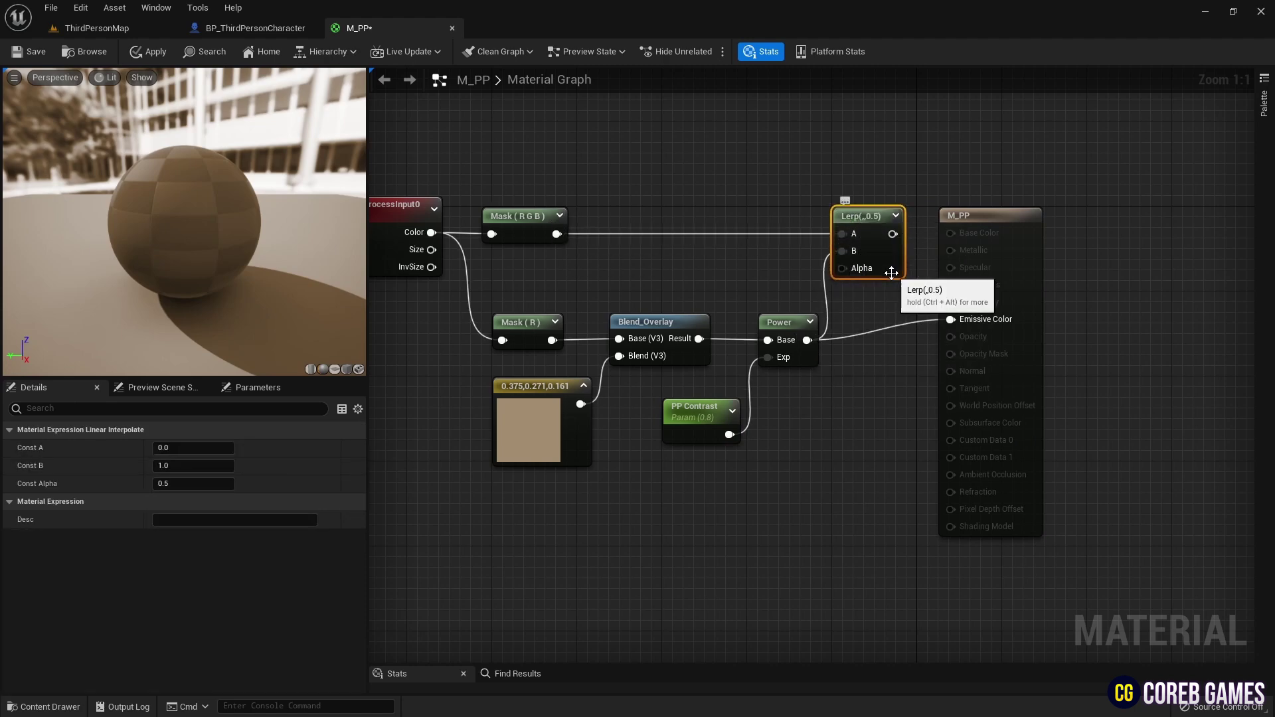
# Add a RadialGradientExponential node in the empty graph area below the color constant.
pyautogui.moveTo(611, 460); pyautogui.dragTo(589, 396, button='right')
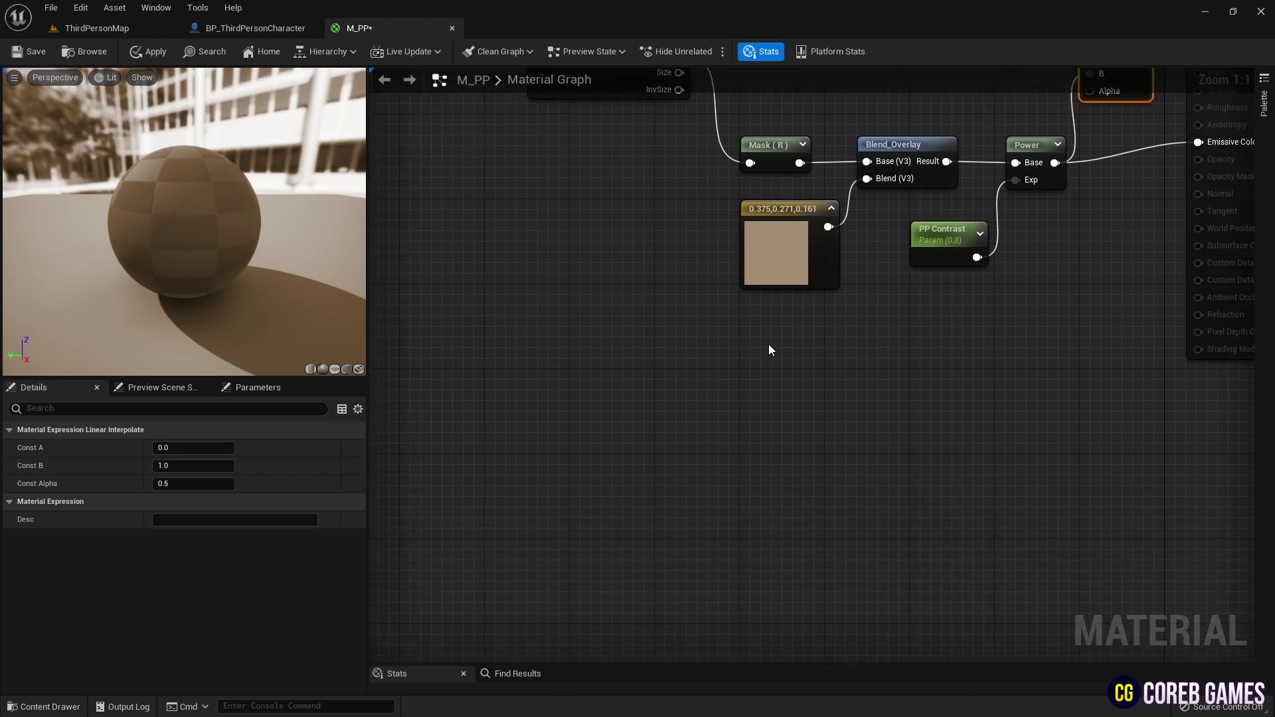
pyautogui.moveTo(673, 396); pyautogui.dragTo(729, 352, button='right')
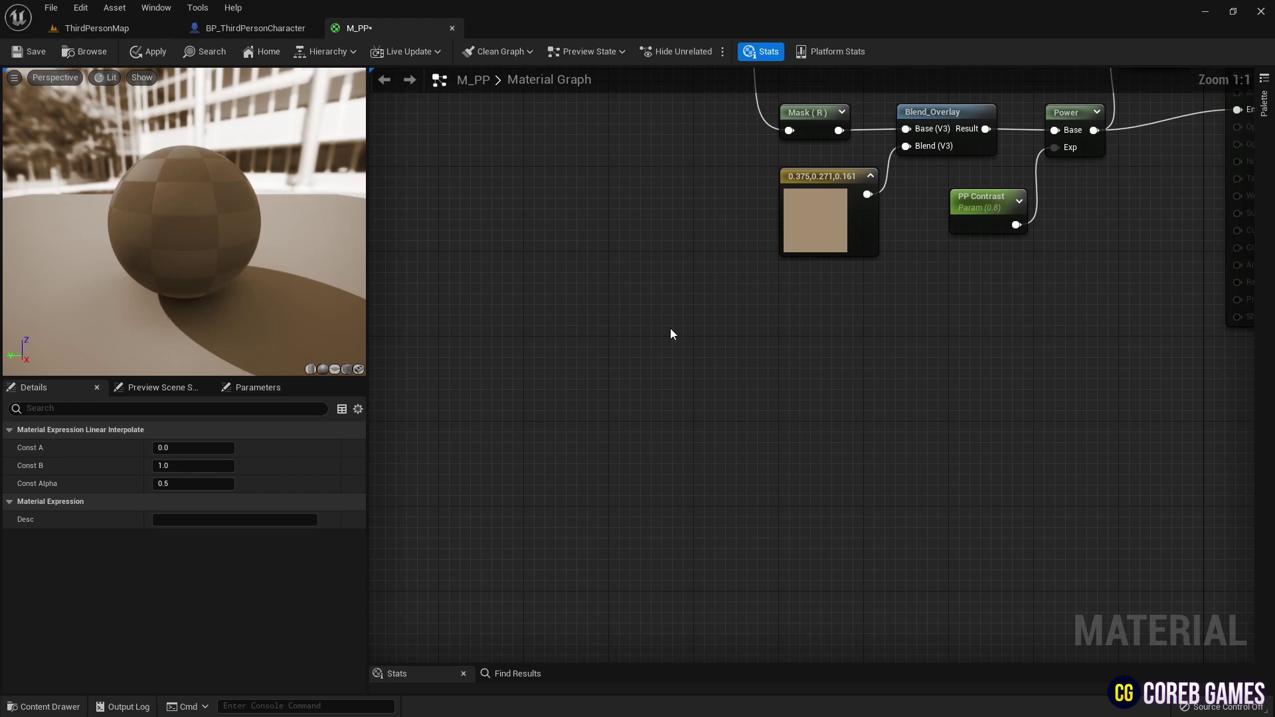
pyautogui.click(639, 295)
pyautogui.rightClick(639, 295)
pyautogui.write('radial')
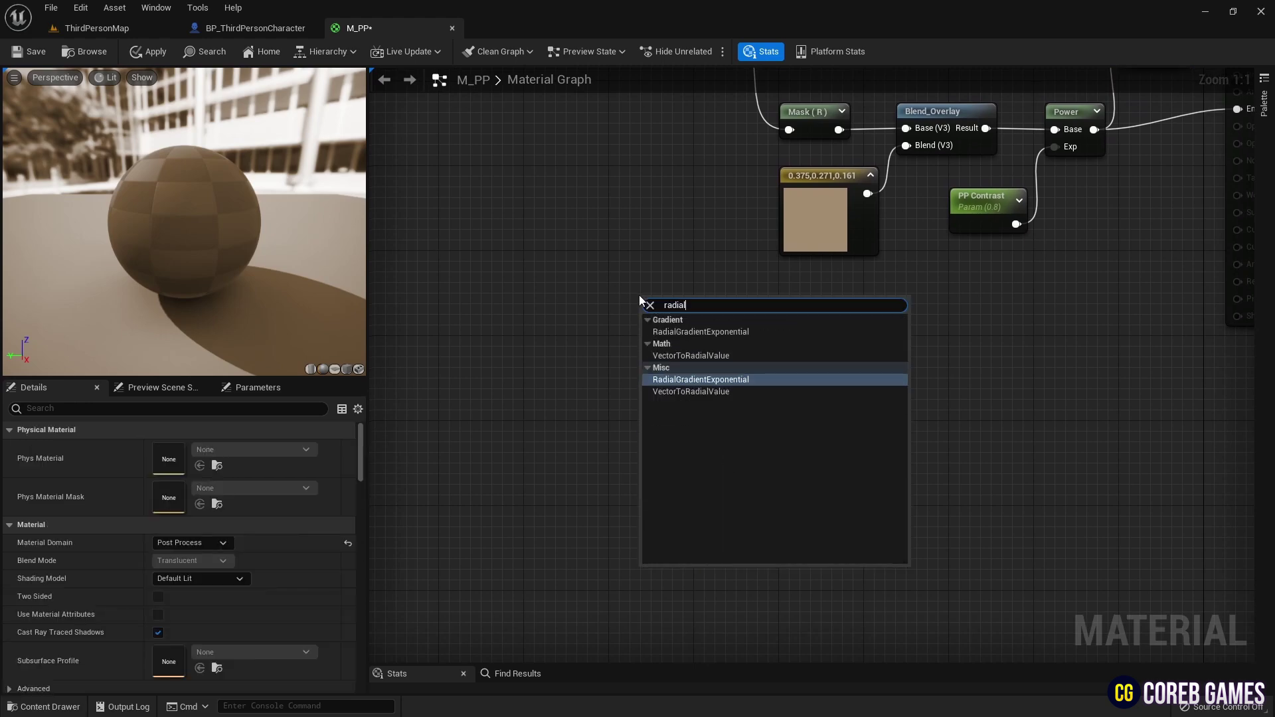
pyautogui.press('Return')
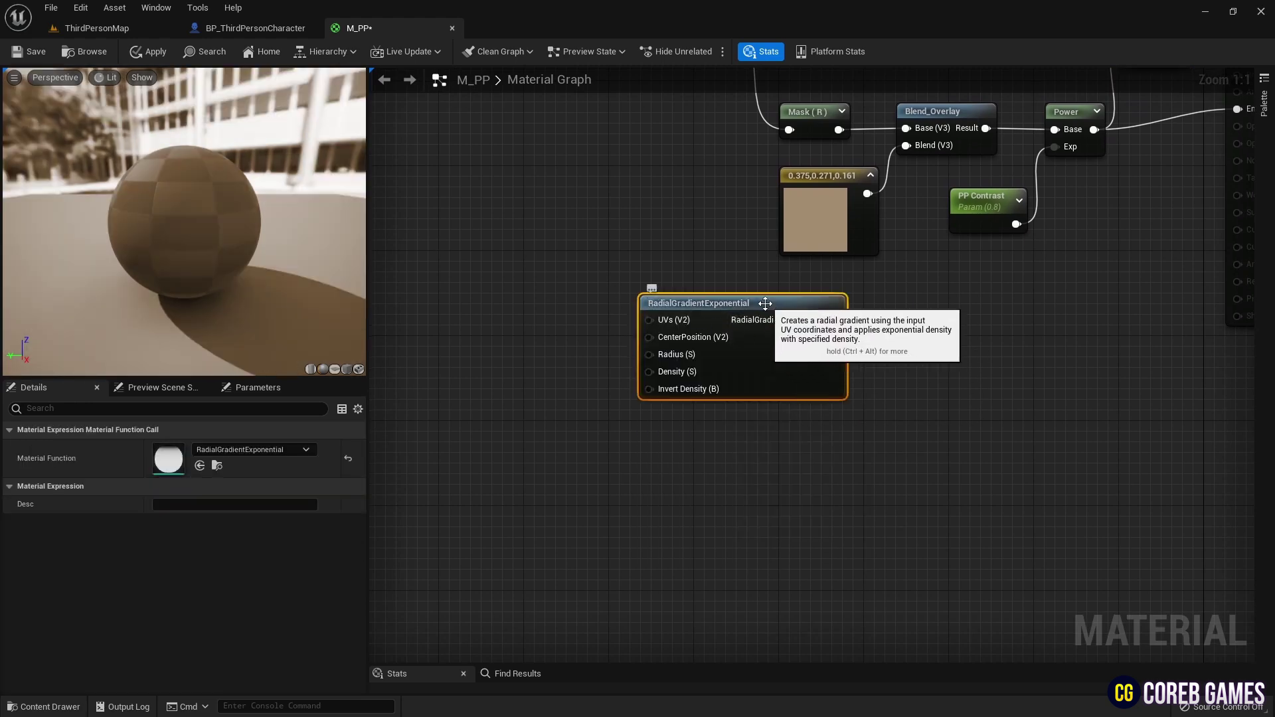
# Reposition the RadialGradientExponential node and add a Texture Sample node below it that uses the water_d texture.
pyautogui.moveTo(769, 307); pyautogui.dragTo(673, 296)
pyautogui.moveTo(709, 458); pyautogui.dragTo(589, 356, button='right')
pyautogui.click(588, 357)
pyautogui.click(284, 558)
pyautogui.write('water')
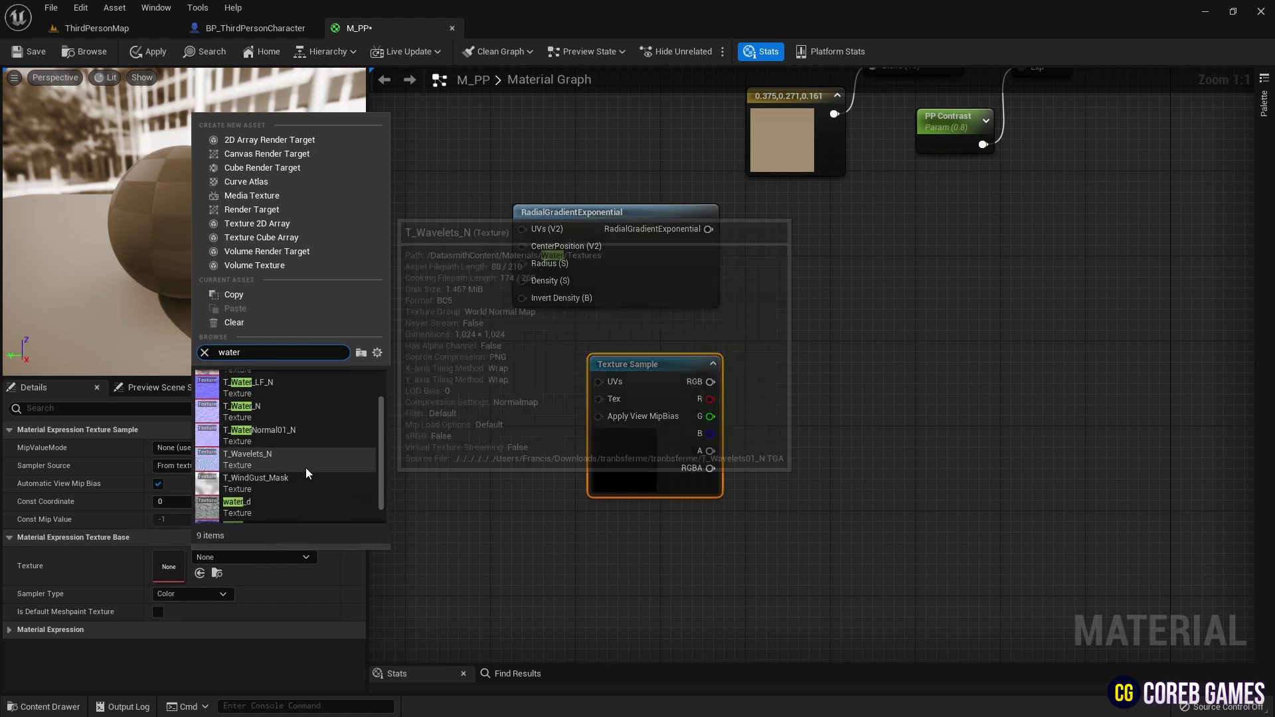
pyautogui.click(257, 503)
# Add a Subtract node with RadialGradientExponential connected to A and the Texture Sample's R channel connected to B.
pyautogui.rightClick(779, 271)
pyautogui.write('sub')
pyautogui.press('Return')
pyautogui.moveTo(709, 229); pyautogui.dragTo(787, 296)
pyautogui.moveTo(710, 399); pyautogui.dragTo(792, 314)
# Connect the Subtract output to the material's Emissive Color input.
pyautogui.moveTo(859, 296)
pyautogui.mouseDown(button='right')
pyautogui.moveTo(763, 277)
pyautogui.moveTo(842, 277)
pyautogui.mouseUp(button='right')
pyautogui.moveTo(456, 385); pyautogui.dragTo(551, 378, button='right')
pyautogui.moveTo(906, 296); pyautogui.dragTo(742, 353, button='right')
pyautogui.scroll(-4, 743, 354)
pyautogui.scroll(2, 884, 364)
pyautogui.moveTo(681, 343); pyautogui.dragTo(976, 145)
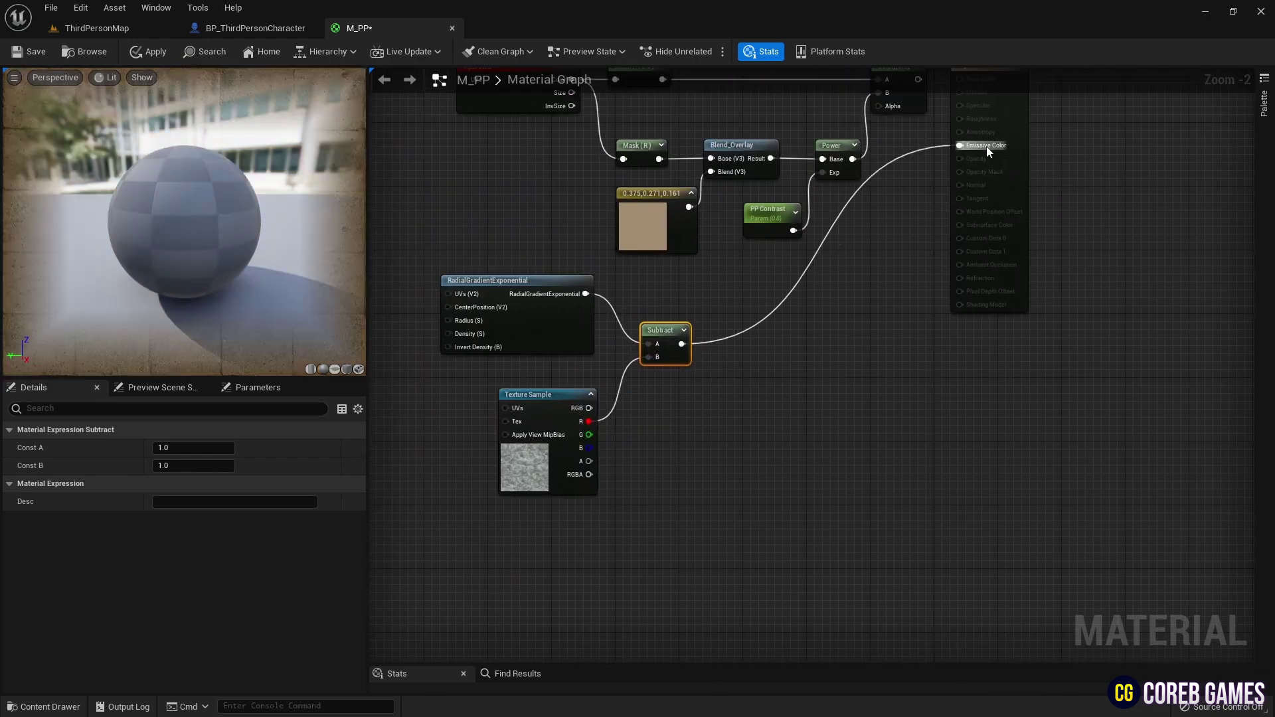
# Add a TextureCoordinate node in the empty graph area ahead of the Texture Sample.
pyautogui.moveTo(392, 398); pyautogui.dragTo(568, 360, button='right')
pyautogui.rightClick(568, 360)
pyautogui.click(543, 336)
pyautogui.rightClick(548, 340)
pyautogui.write('tex')
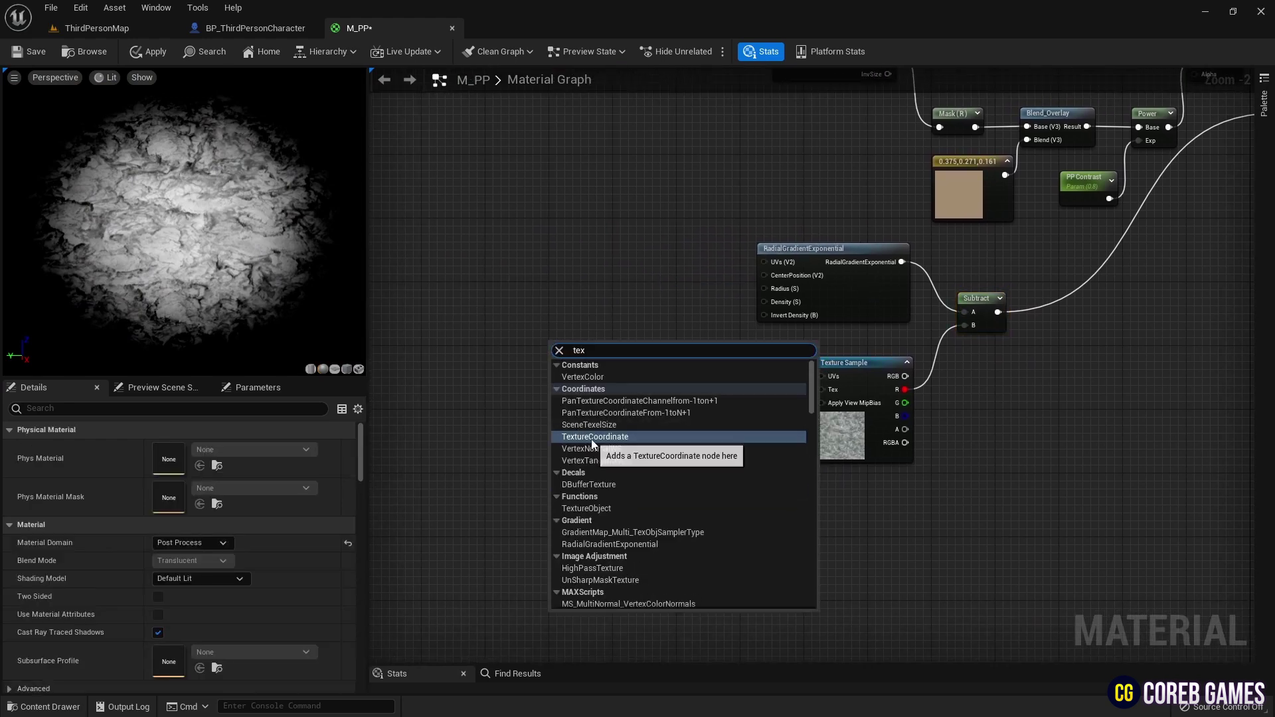
pyautogui.click(590, 438)
pyautogui.scroll(1, 579, 358)
pyautogui.scroll(1, 582, 358)
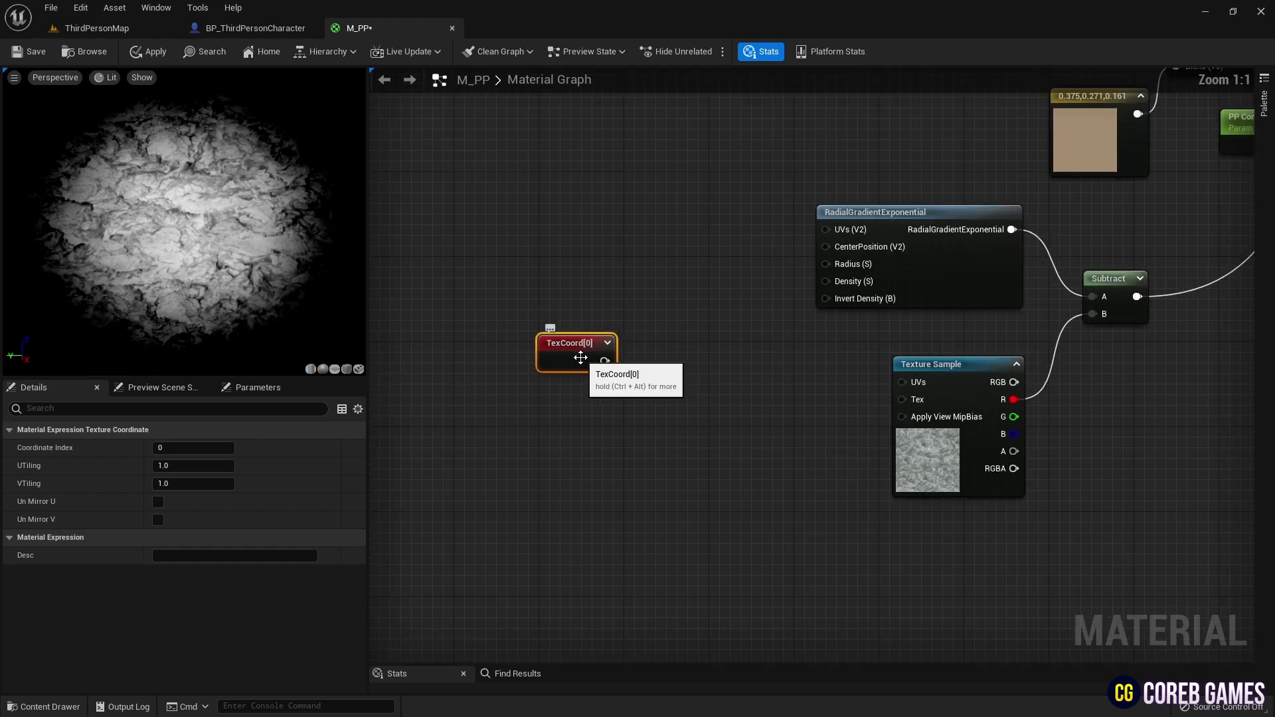
# Place a Multiply node beside the TexCoord node.
pyautogui.click(654, 368)
pyautogui.moveTo(658, 365); pyautogui.dragTo(636, 345, button='right')
pyautogui.press('m')
pyautogui.click(636, 327)
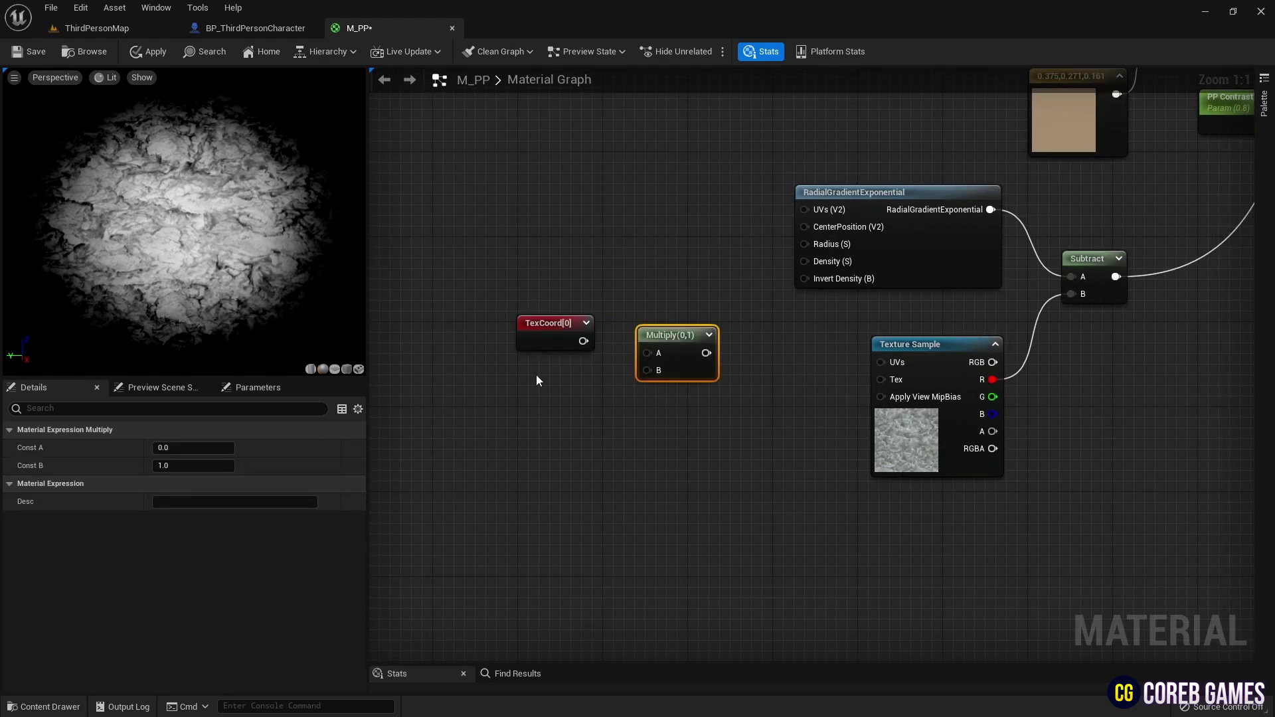
# Add a scalar parameter named Main UV with default value 3.5, connecting TexCoord to Multiply's A and Main UV to B.
pyautogui.press('s')
pyautogui.click(534, 373)
pyautogui.write('Mai')
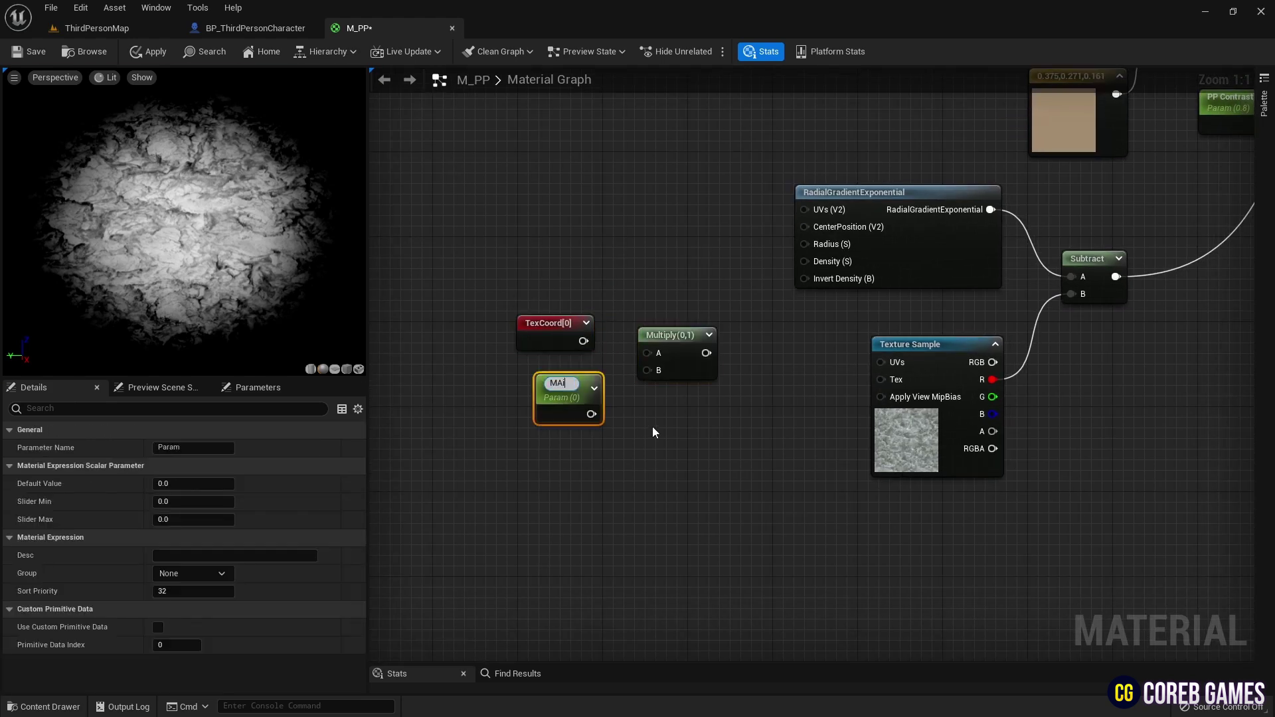
pyautogui.write('n UV')
pyautogui.press('Return')
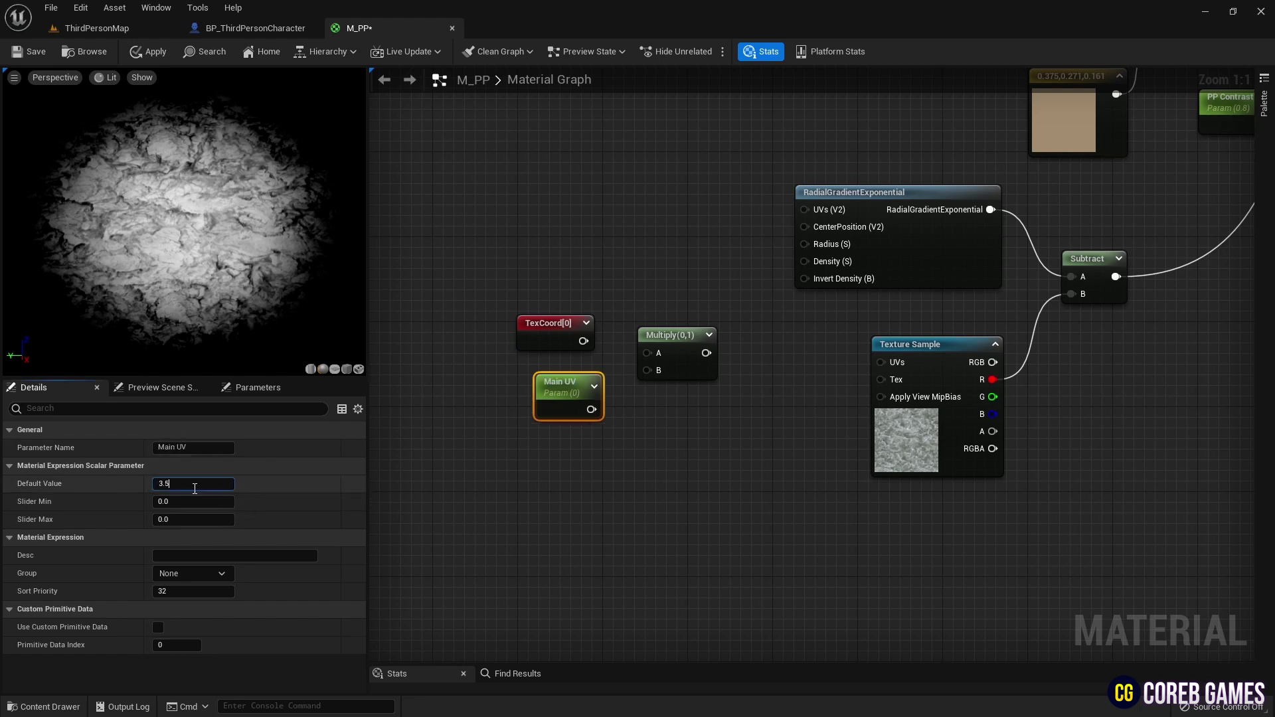
pyautogui.moveTo(583, 340); pyautogui.dragTo(649, 354)
pyautogui.moveTo(599, 409); pyautogui.dragTo(649, 324)
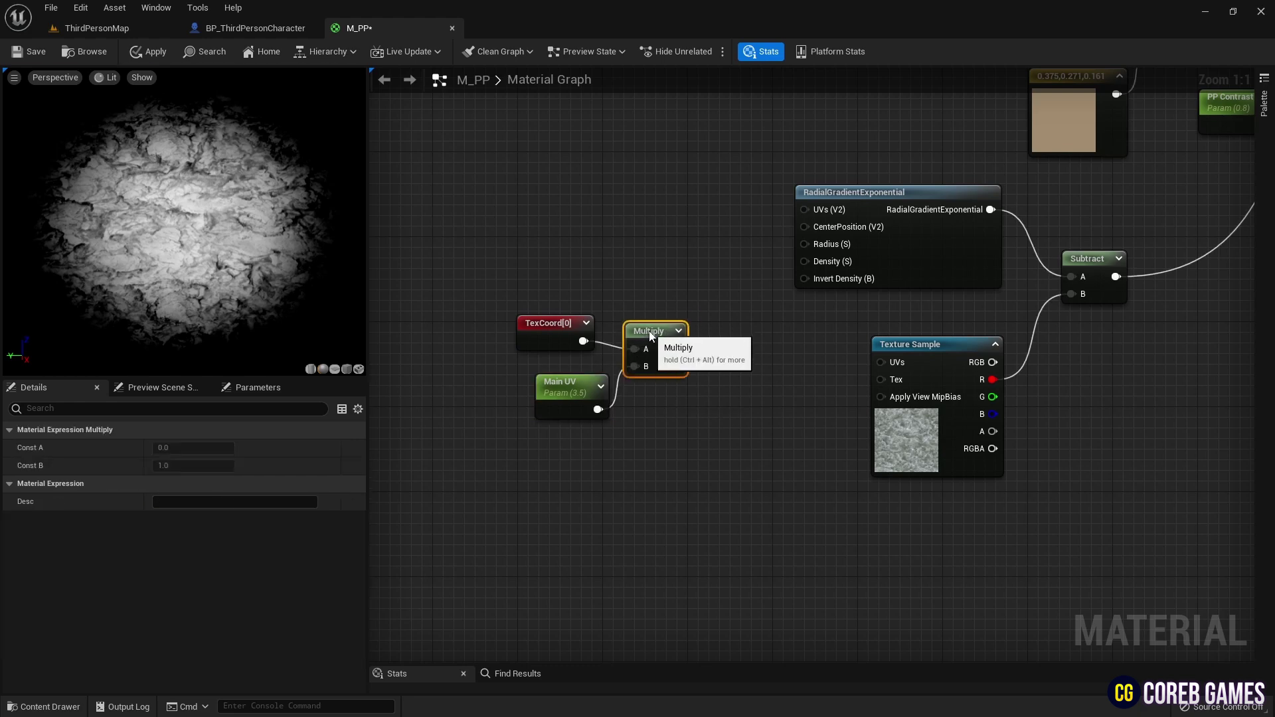
# Add a Panner node with Speed X -0.1 and Speed Y 0.1, wired from Multiply into Coordinate and out to the Texture Sample's UVs.
pyautogui.moveTo(694, 381); pyautogui.dragTo(658, 352, button='right')
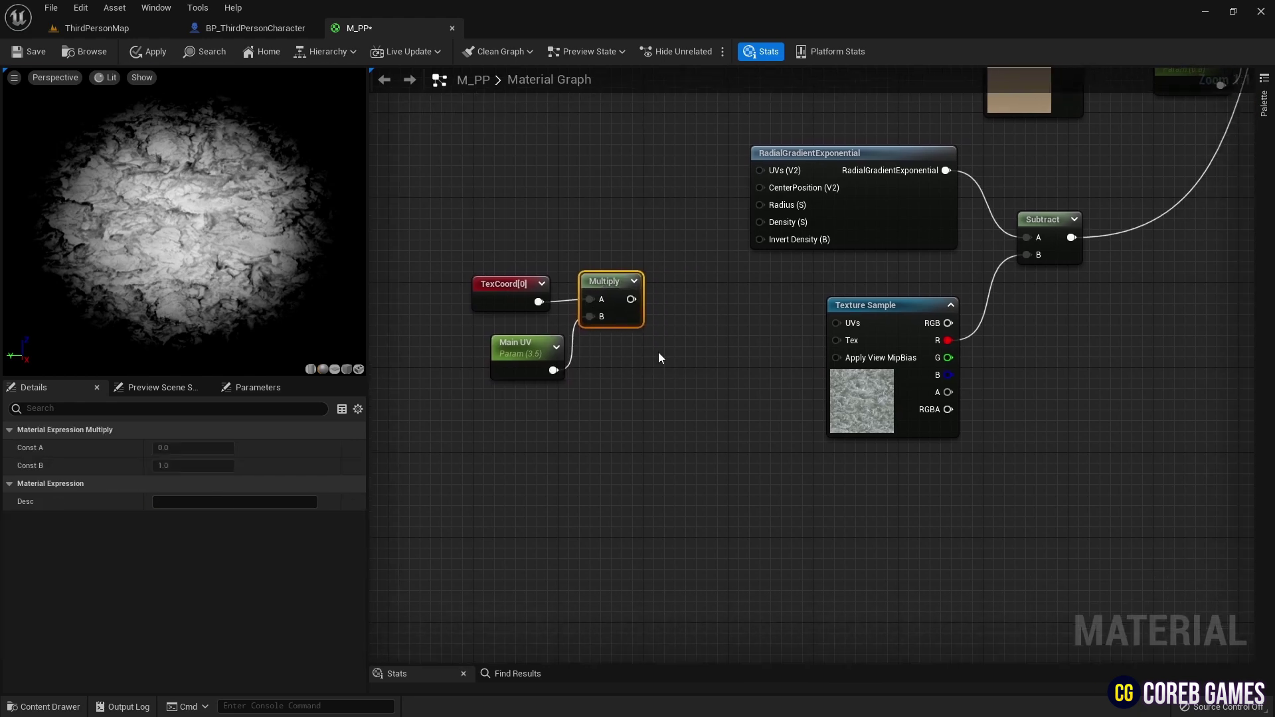
pyautogui.rightClick(724, 321)
pyautogui.write('Ap')
pyautogui.press('BackSpace')
pyautogui.press('BackSpace')
pyautogui.write('pann')
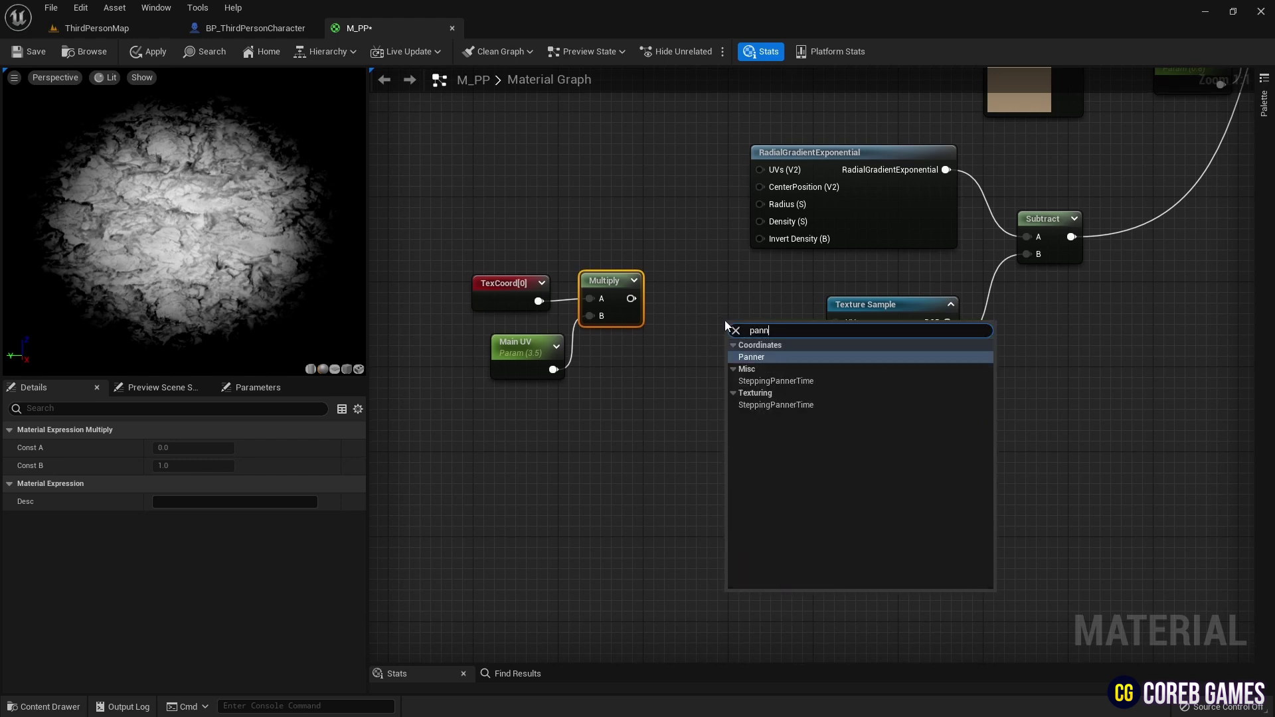
pyautogui.press('Return')
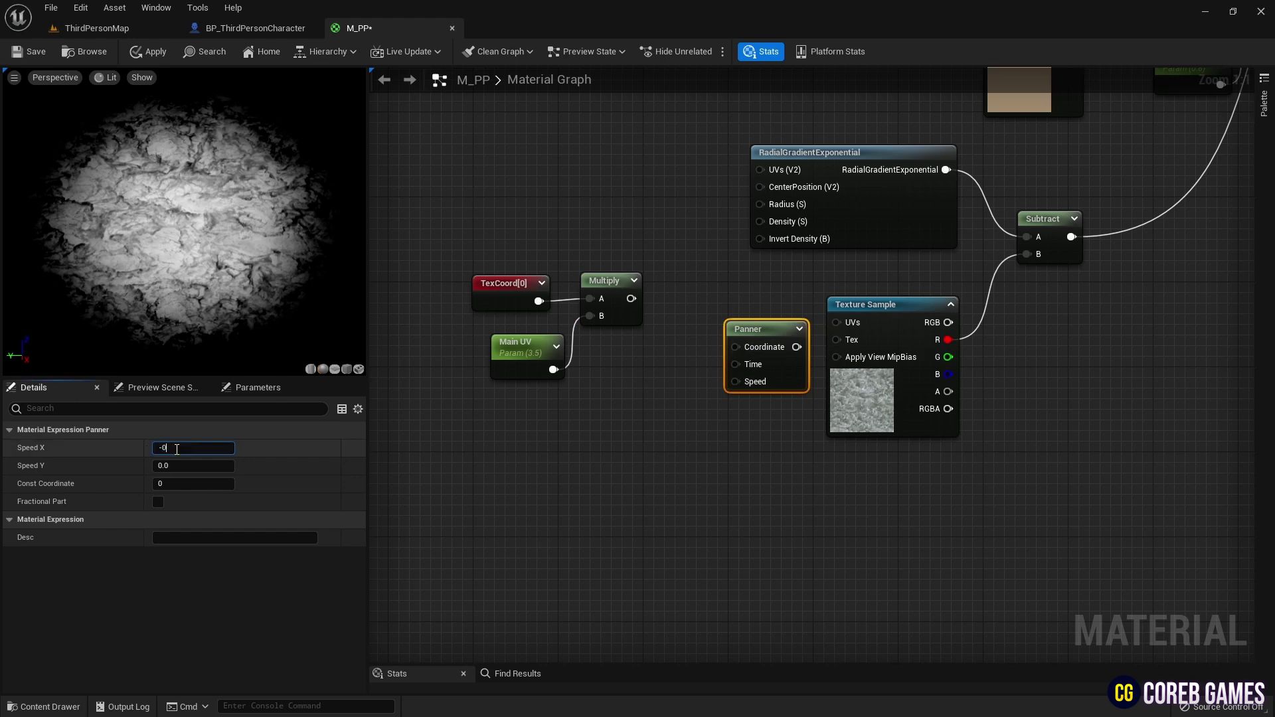
pyautogui.press('Return')
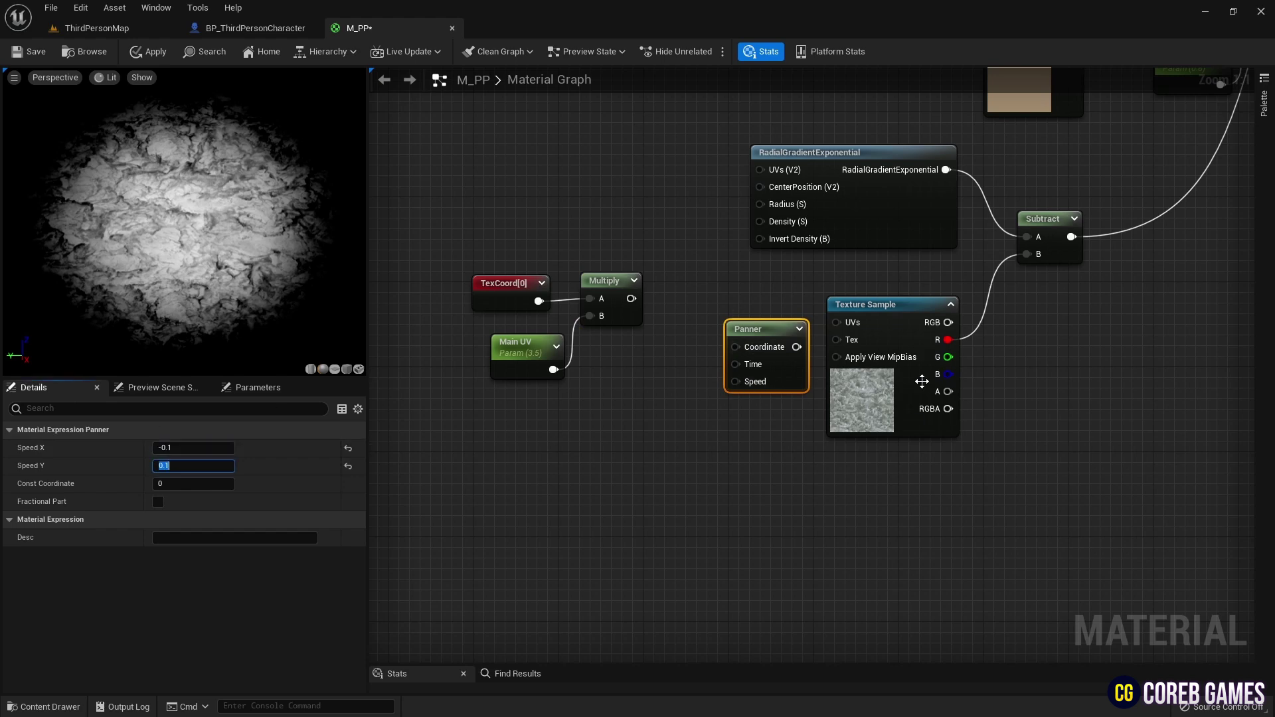
pyautogui.moveTo(774, 341); pyautogui.dragTo(756, 324)
pyautogui.moveTo(631, 298); pyautogui.dragTo(737, 342)
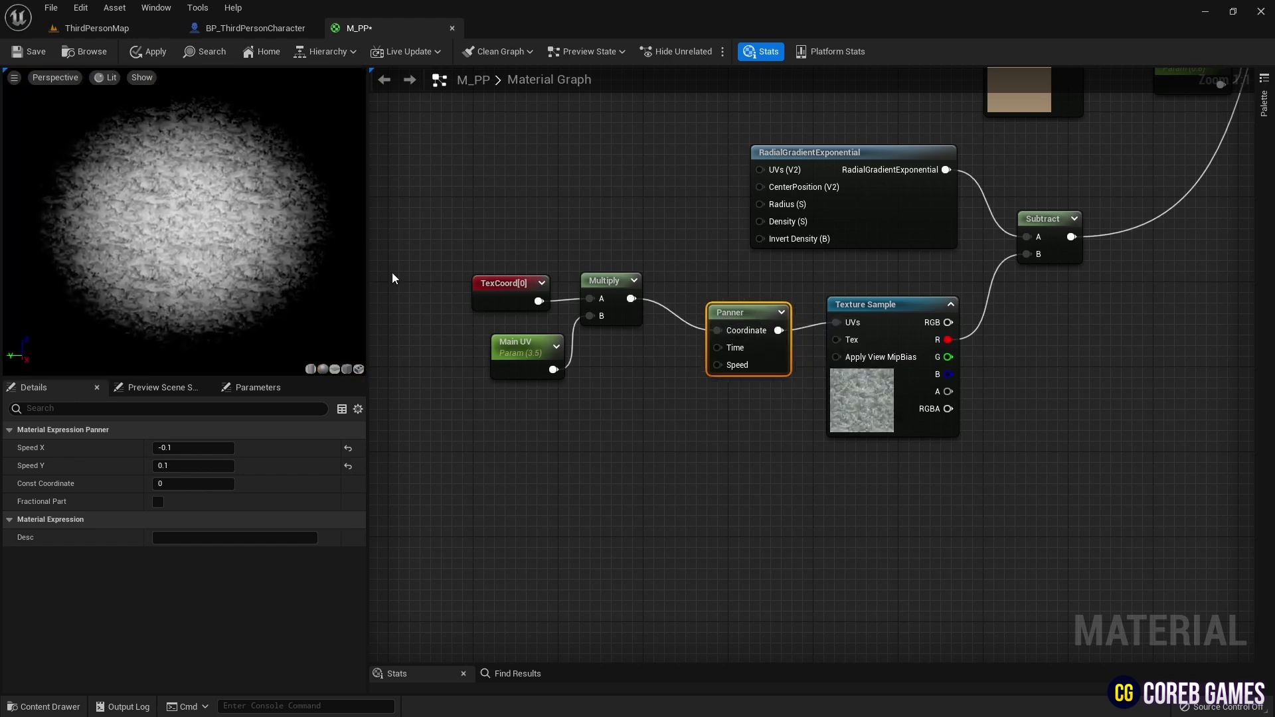
# Insert an Add node between the Multiply output and the Panner's Coordinate input, spacing out the TexCoord, Main UV and Multiply nodes.
pyautogui.moveTo(647, 404); pyautogui.dragTo(712, 379, button='right')
pyautogui.moveTo(687, 233); pyautogui.dragTo(582, 327)
pyautogui.moveTo(668, 256); pyautogui.dragTo(783, 306)
pyautogui.click(669, 311)
pyautogui.click(668, 309)
pyautogui.moveTo(705, 316); pyautogui.dragTo(724, 290)
# Open the Engine folder in the Content Drawer, making sure that Show Engine Content is enabled in its settings.
pyautogui.moveTo(646, 396); pyautogui.dragTo(776, 358, button='right')
pyautogui.moveTo(676, 381); pyautogui.dragTo(665, 369, button='right')
pyautogui.rightClick(604, 324)
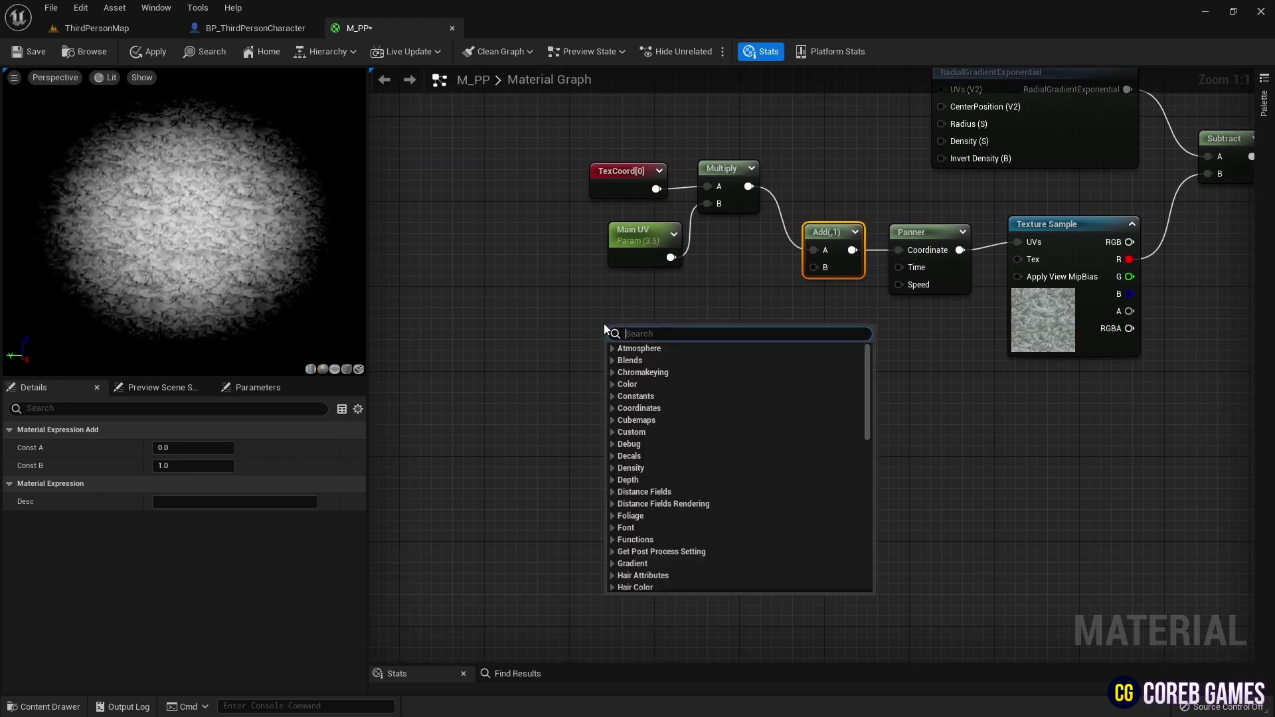
pyautogui.click(592, 322)
pyautogui.click(44, 706)
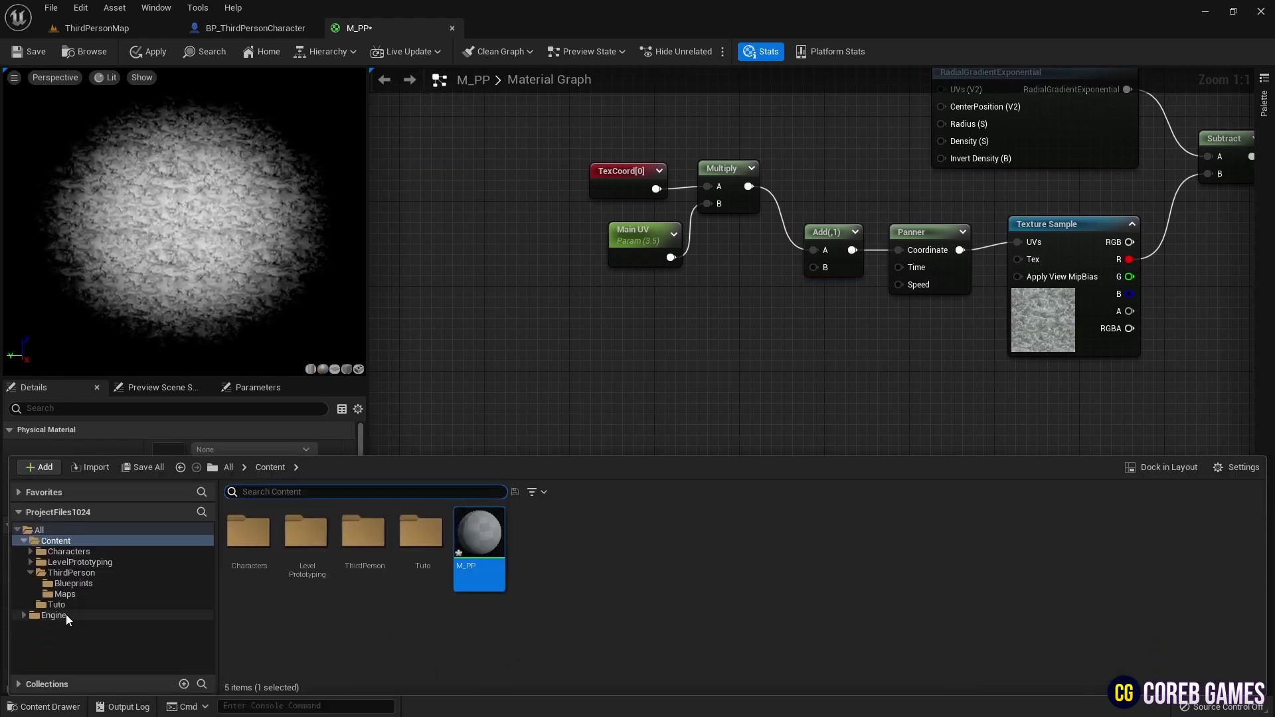
pyautogui.click(1236, 467)
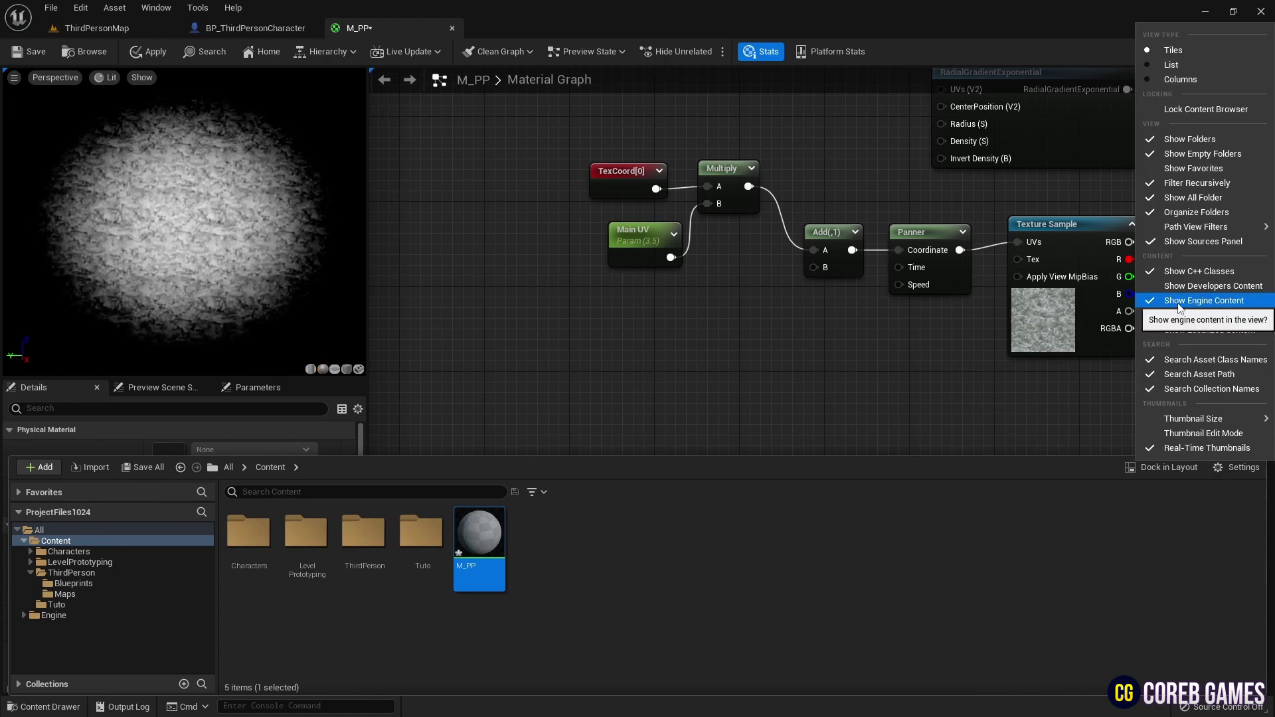
pyautogui.click(37, 616)
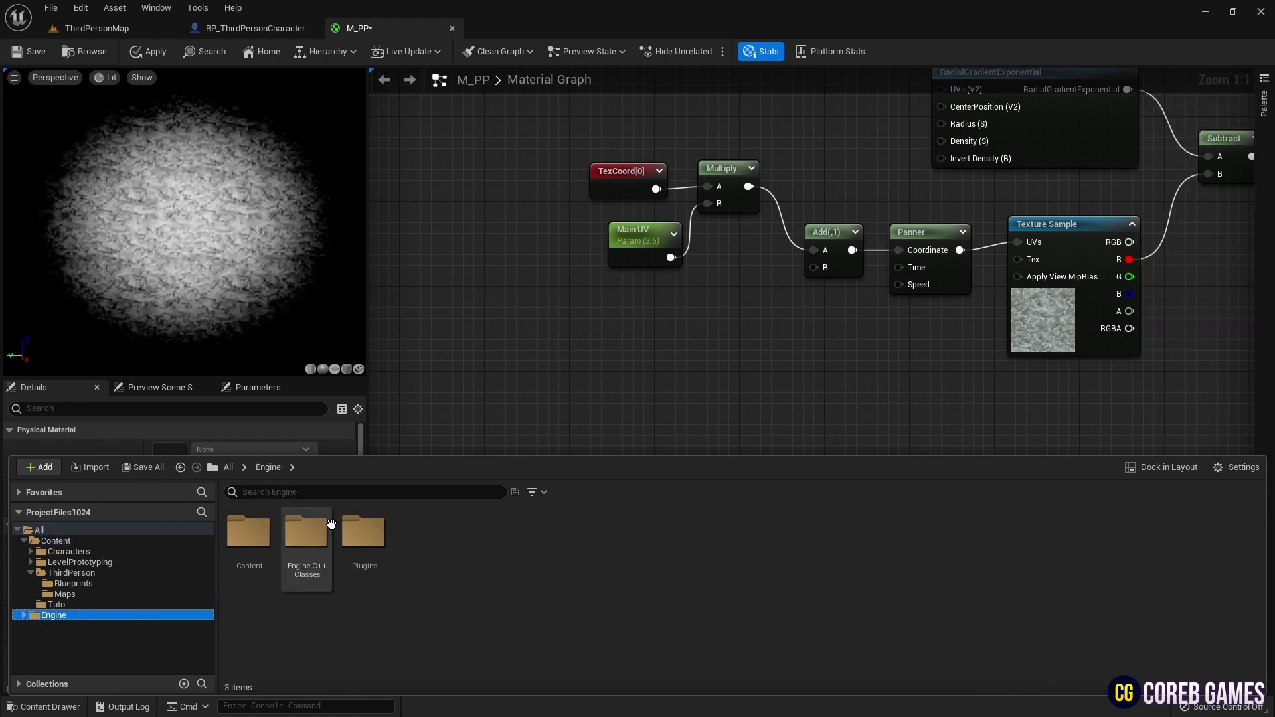
pyautogui.click(340, 493)
pyautogui.write('motion4')
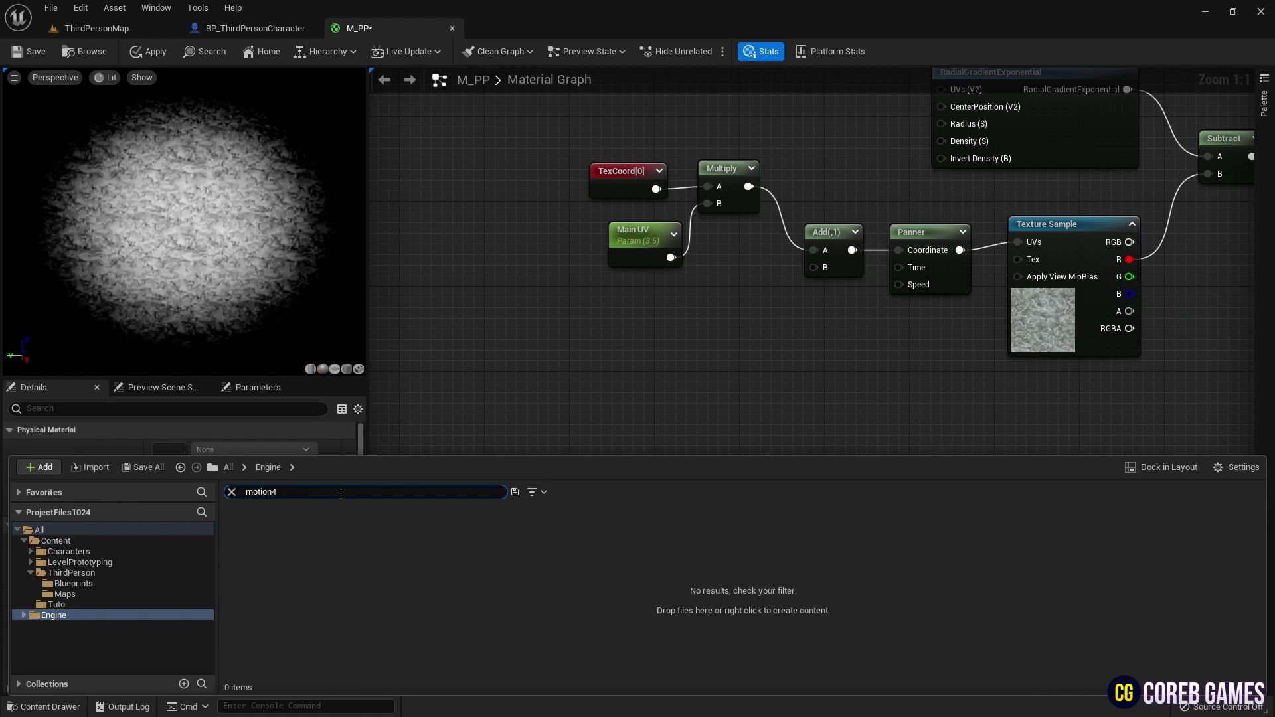
pyautogui.press('BackSpace')
pyautogui.press('BackSpace')
pyautogui.press('BackSpace')
pyautogui.press('BackSpace')
pyautogui.press('BackSpace')
pyautogui.press('BackSpace')
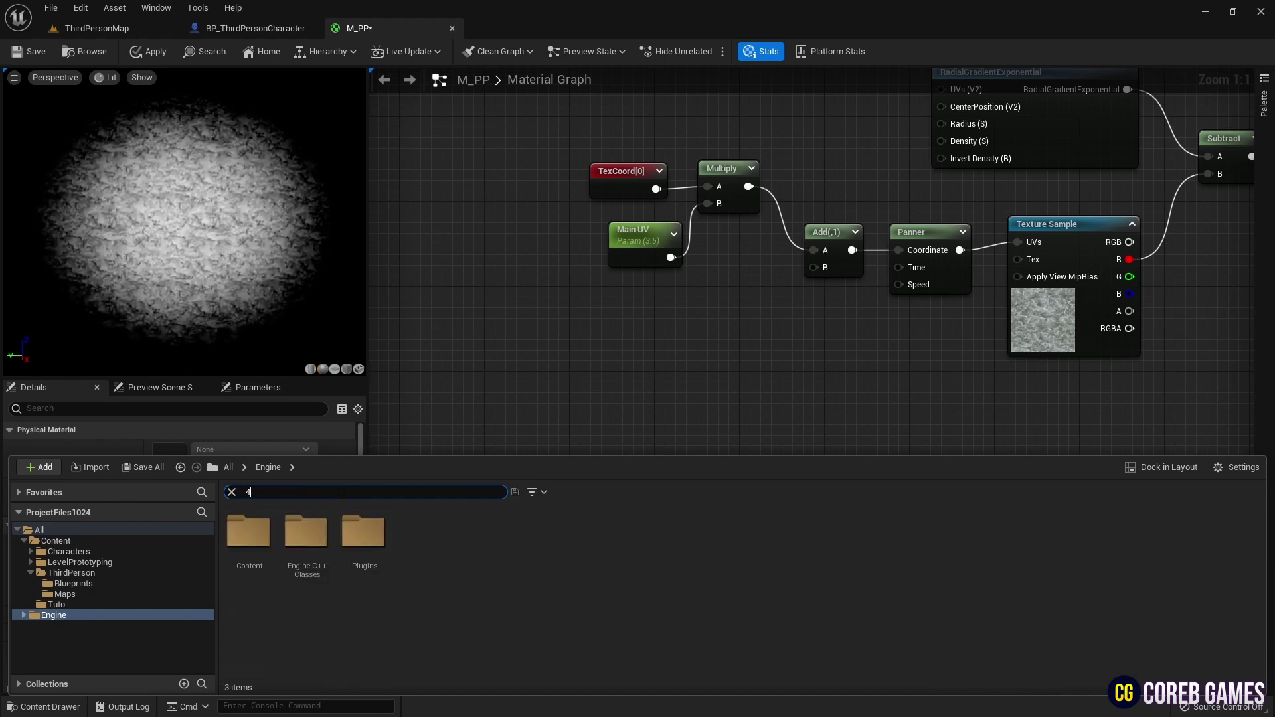
# Search the Engine content for "4way" and place the Motion_4WayChaos function in the graph below the Add and Panner nodes.
pyautogui.write('4way')
pyautogui.moveTo(248, 532); pyautogui.dragTo(757, 342)
# Add a Texture Object node using T_Water_LF_N and connect it to the Texture input of Motion_4WayChaos.
pyautogui.moveTo(641, 430); pyautogui.dragTo(637, 364, button='right')
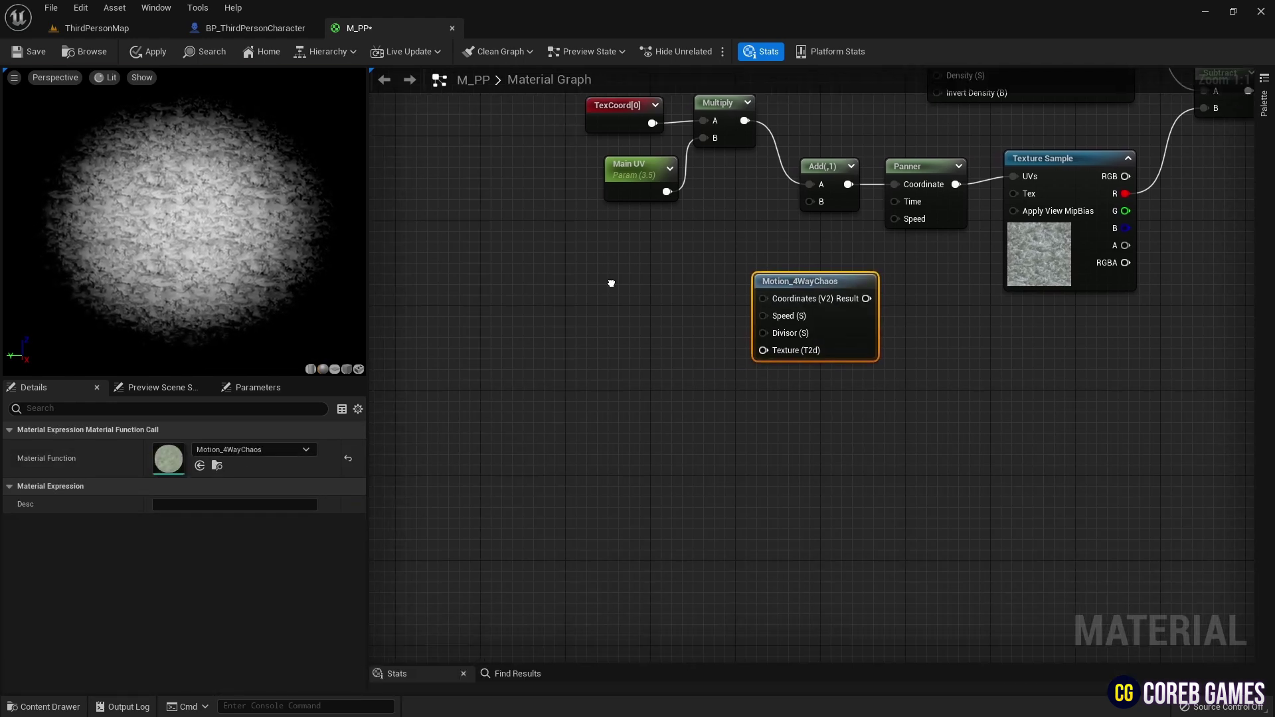
pyautogui.rightClick(636, 364)
pyautogui.write('tex')
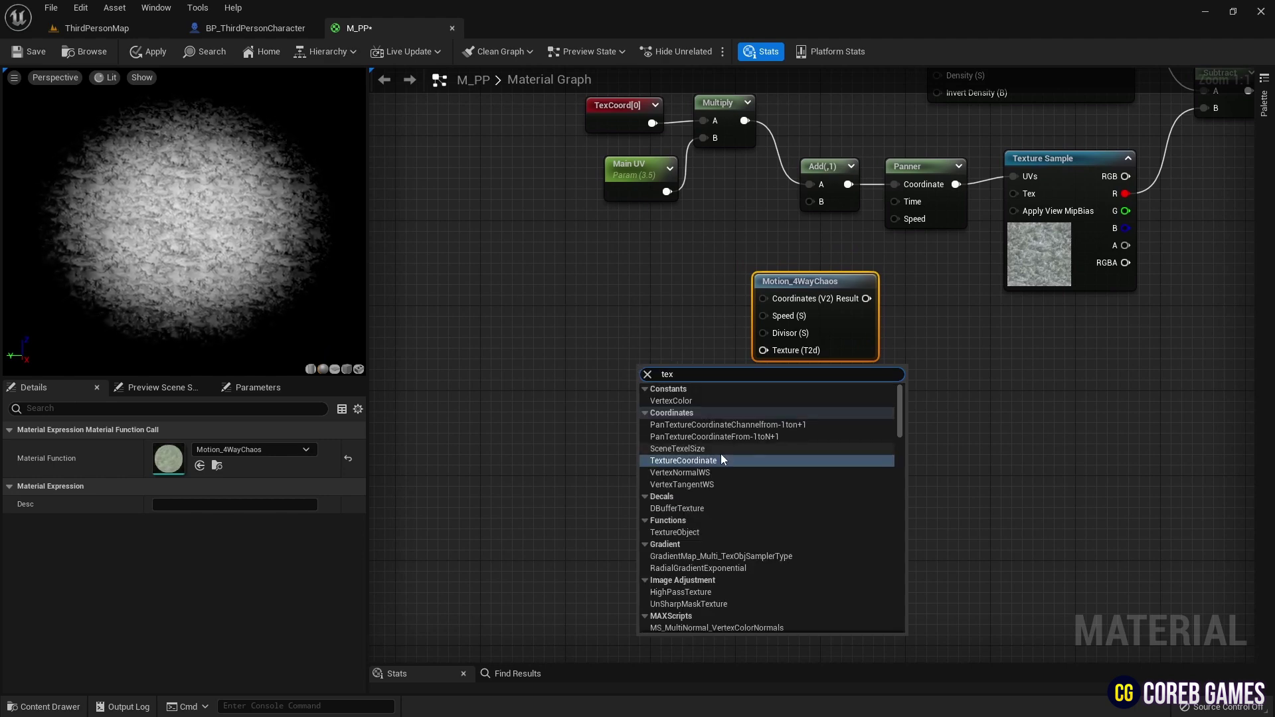
pyautogui.write('ture ob')
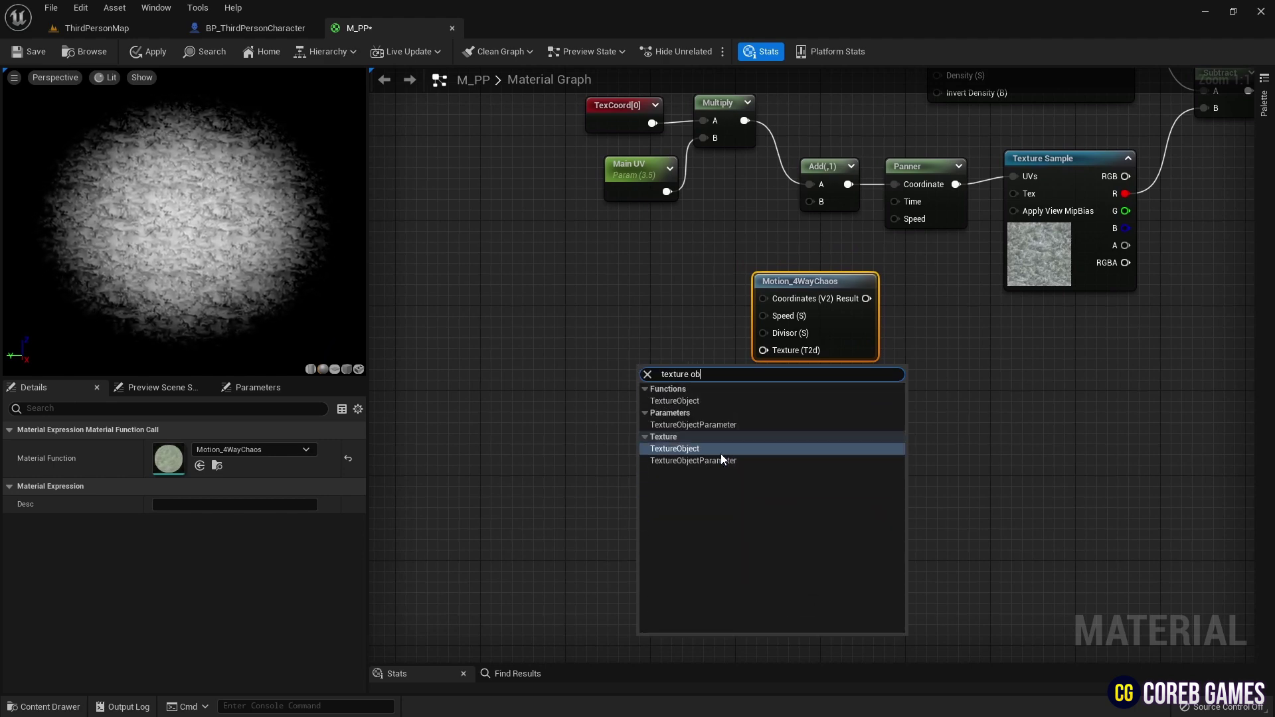
pyautogui.click(720, 451)
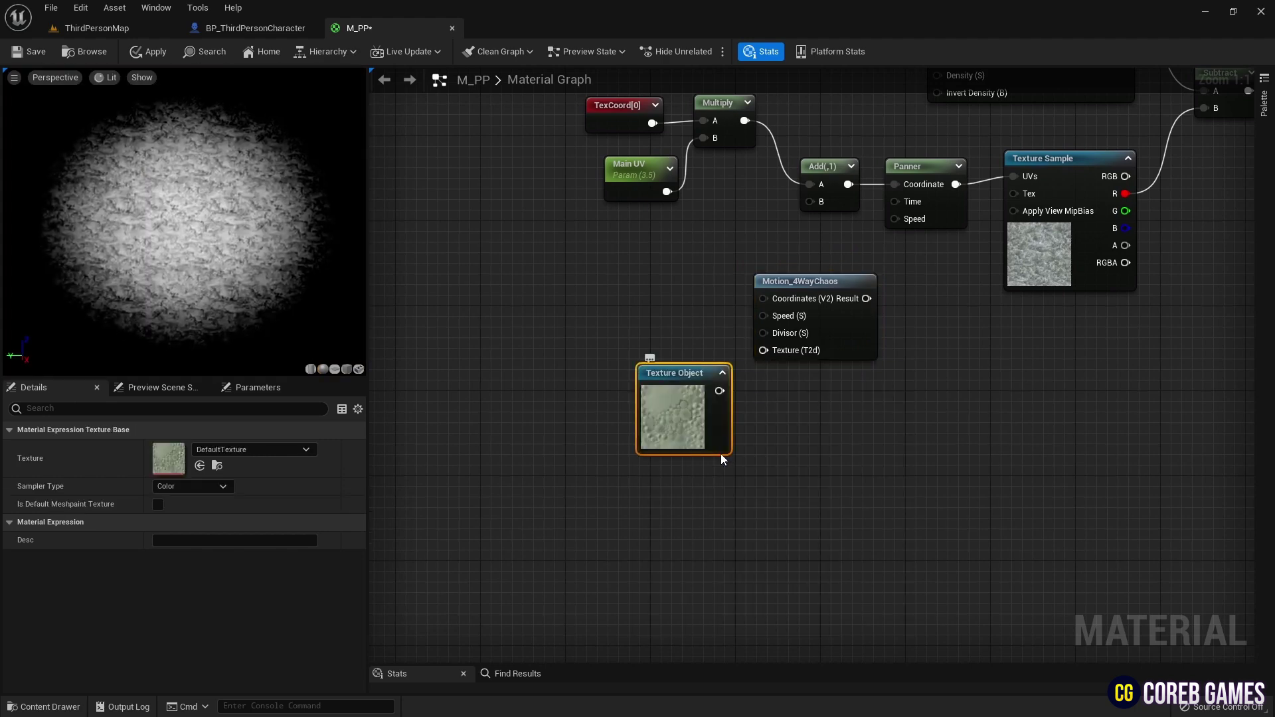
pyautogui.write('water')
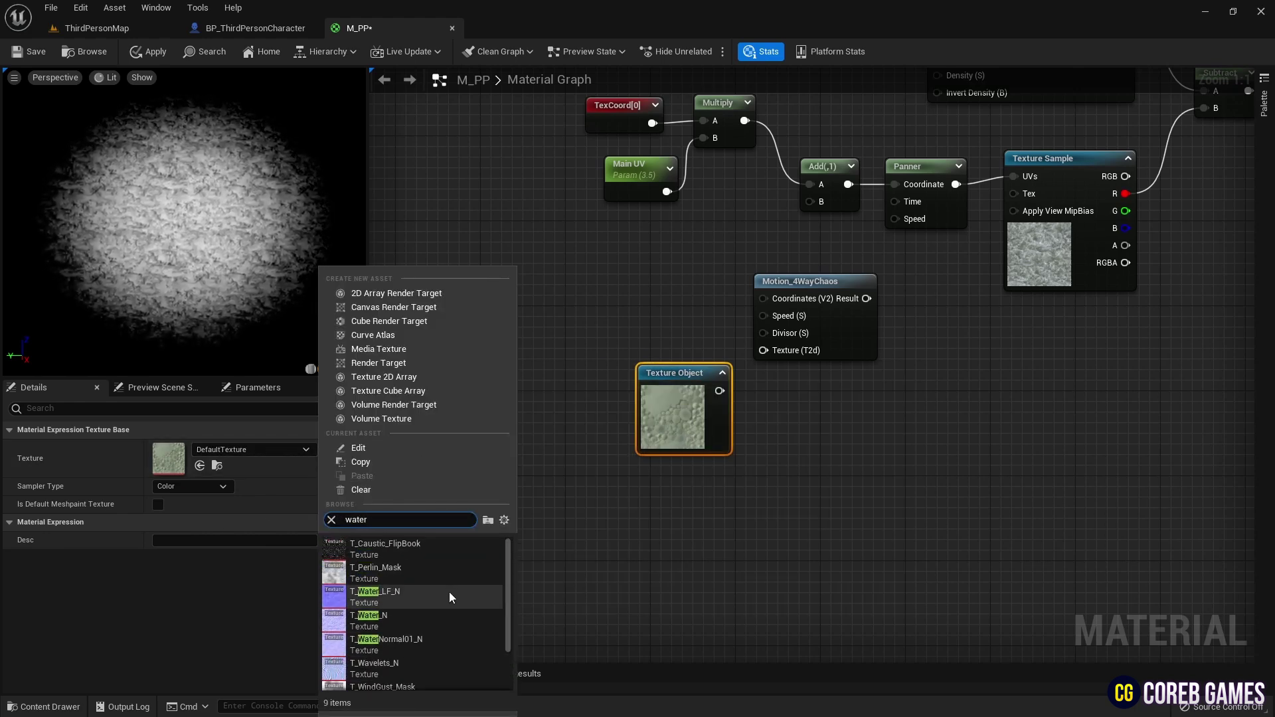
pyautogui.click(449, 592)
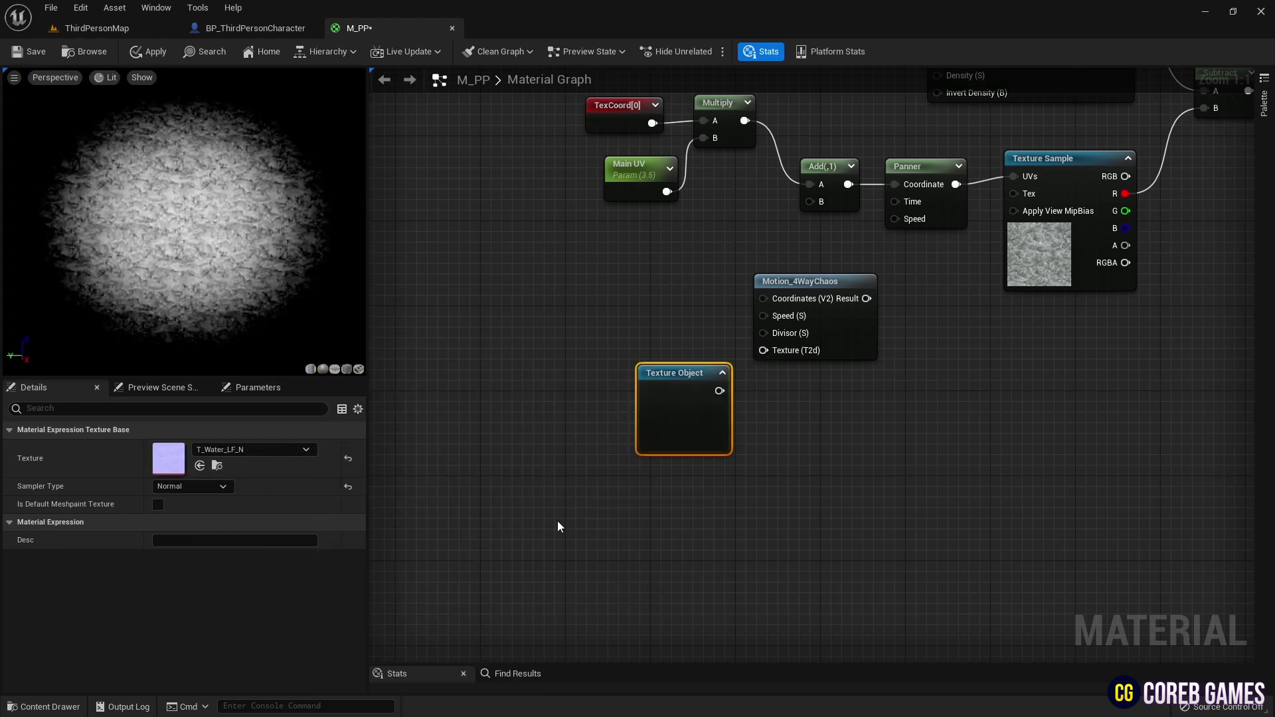
pyautogui.moveTo(717, 392)
pyautogui.mouseDown()
pyautogui.moveTo(764, 351)
pyautogui.moveTo(723, 391)
pyautogui.mouseUp()
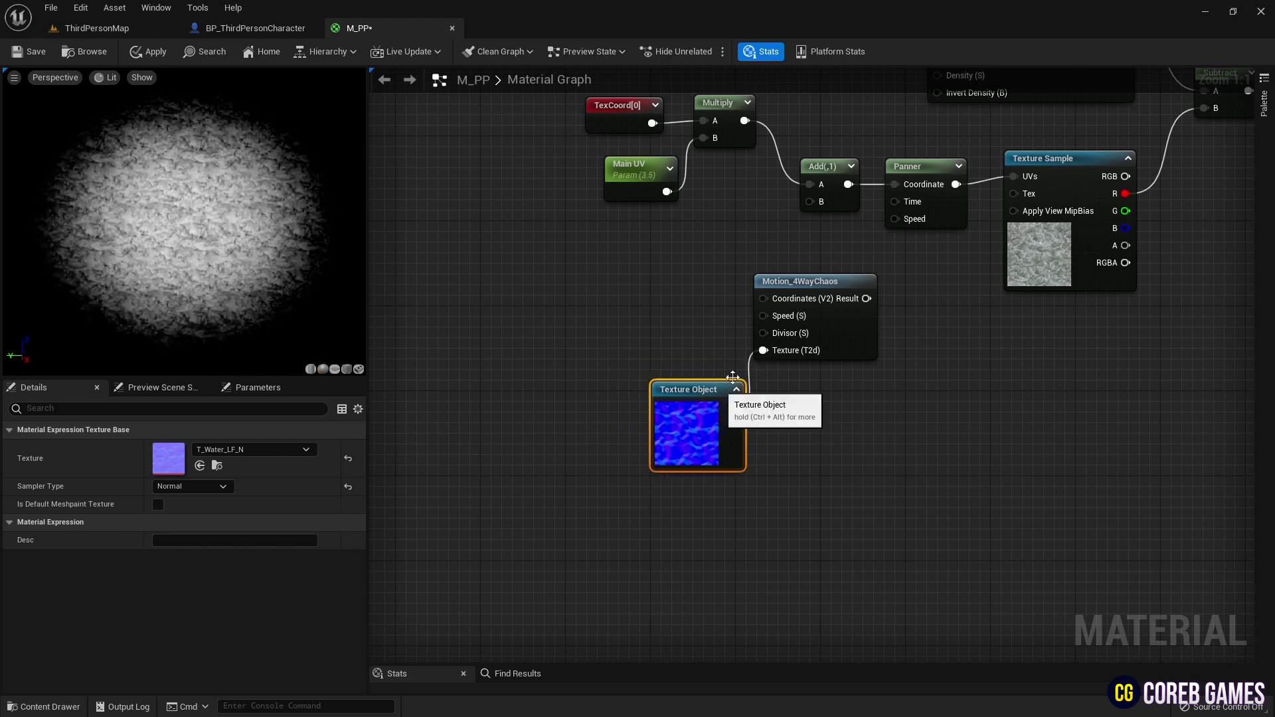
# Duplicate the TexCoord, Main UV and Multiply nodes into the empty area ahead of Motion_4WayChaos.
pyautogui.moveTo(651, 332); pyautogui.dragTo(703, 404, button='right')
pyautogui.rightClick(541, 329)
pyautogui.click(617, 176)
pyautogui.moveTo(613, 158); pyautogui.dragTo(800, 285)
pyautogui.hotkey('ctrl', 'c')
pyautogui.moveTo(564, 317); pyautogui.dragTo(661, 302, button='right')
pyautogui.click(579, 307)
pyautogui.hotkey('ctrl', 'v')
# Rename the copied Main UV parameter to Add Texture UV and set its default value to 4.
pyautogui.click(599, 351)
pyautogui.doubleClick(167, 447)
pyautogui.write('Add Texture')
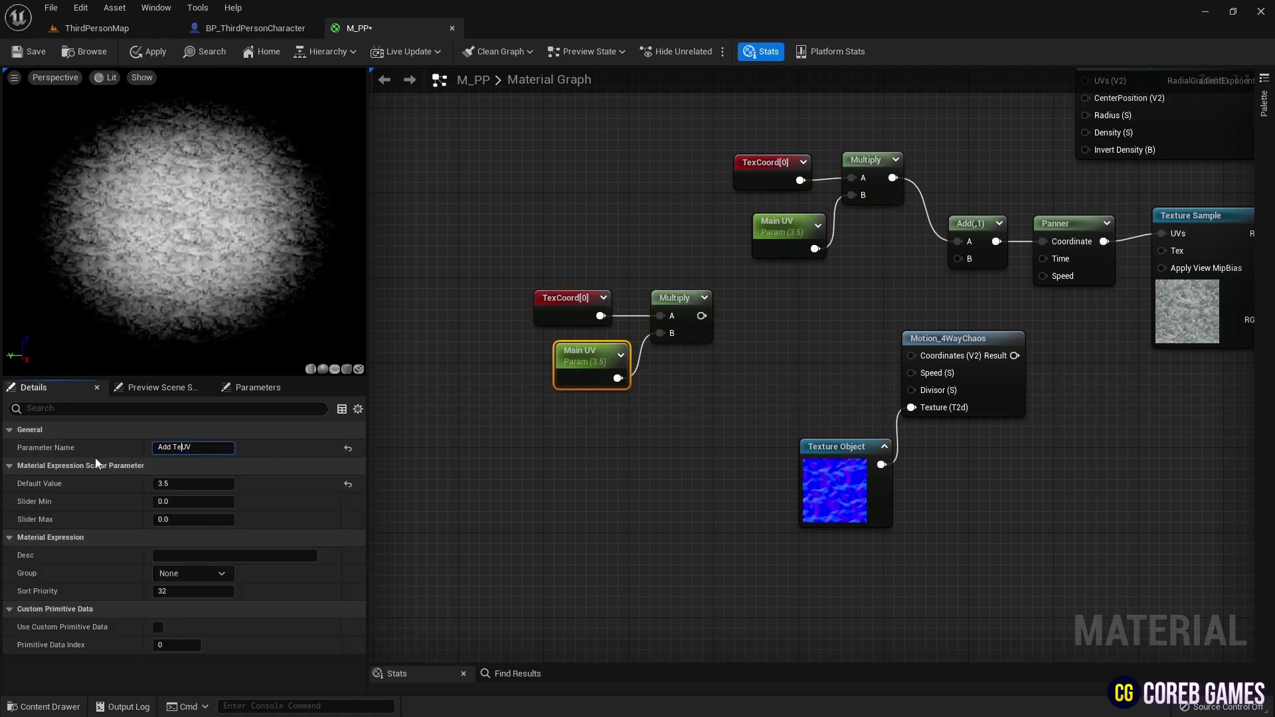
pyautogui.press('Return')
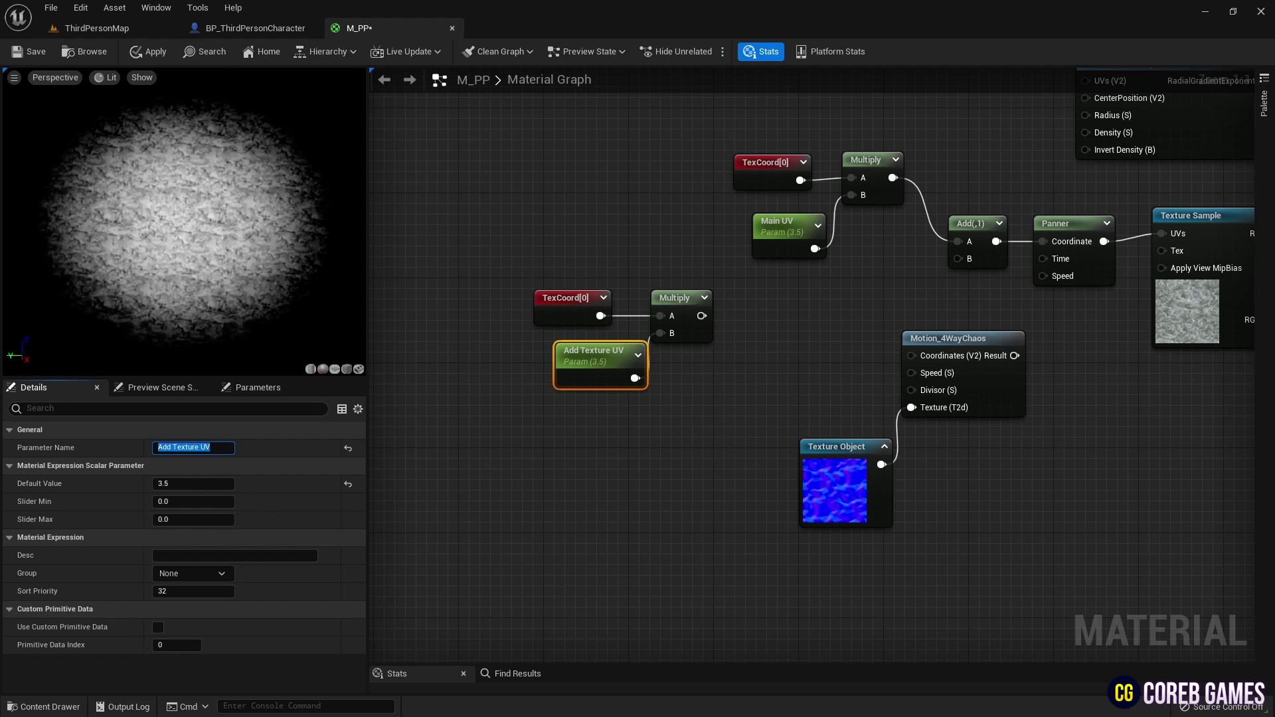
pyautogui.click(206, 489)
pyautogui.press('Return')
# Add two Constant nodes near Motion_4WayChaos with the values 1.5 and 1.25.
pyautogui.click(771, 359)
pyautogui.click(778, 355)
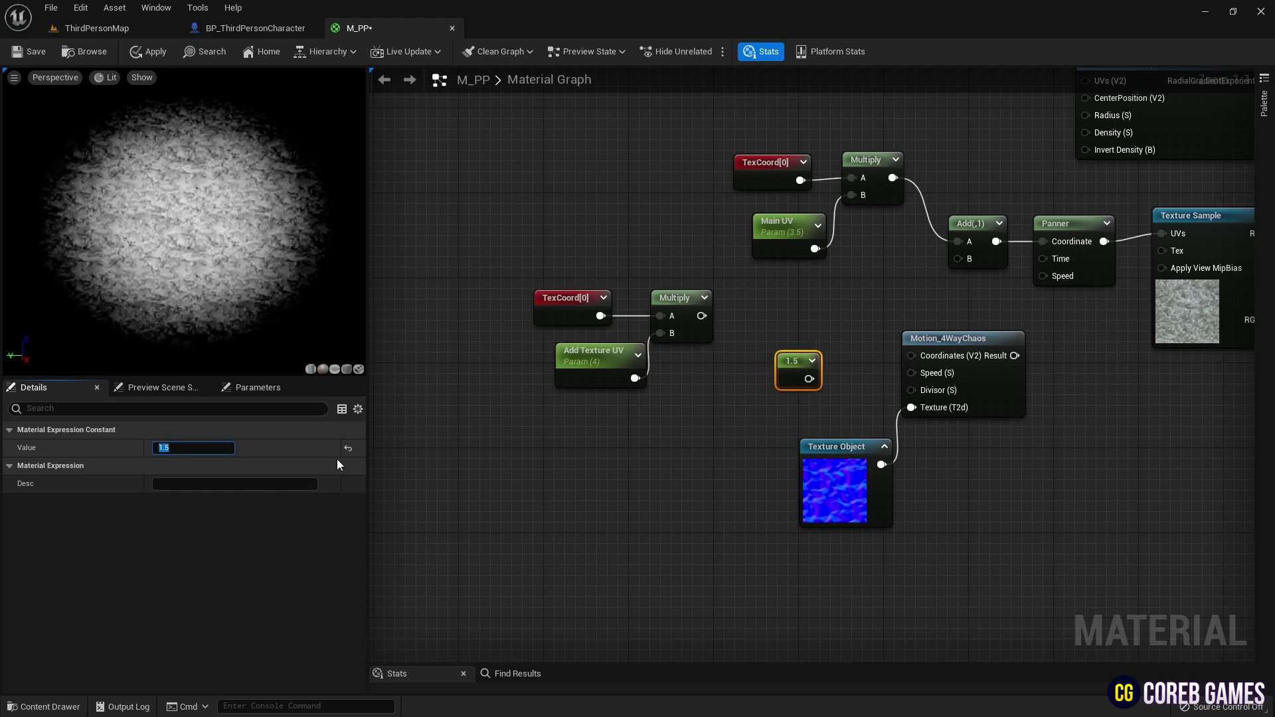
pyautogui.click(787, 396)
pyautogui.click(779, 401)
pyautogui.click(180, 449)
# Wire 1.5 into Speed, 1.25 into Divisor and the copied Multiply into Coordinates of Motion_4WayChaos, and shift that function with its constants and texture.
pyautogui.moveTo(809, 378); pyautogui.dragTo(900, 378)
pyautogui.moveTo(702, 315); pyautogui.dragTo(922, 360)
pyautogui.moveTo(1008, 314); pyautogui.dragTo(803, 492)
pyautogui.moveTo(963, 341); pyautogui.dragTo(860, 384)
# Add a ComponentMask node limited to the R channel and connect the Motion_4WayChaos Result to it.
pyautogui.moveTo(894, 352); pyautogui.dragTo(746, 380, button='right')
pyautogui.rightClick(744, 389)
pyautogui.write('mask')
pyautogui.press('Return')
pyautogui.click(157, 465)
pyautogui.moveTo(686, 425); pyautogui.dragTo(755, 415)
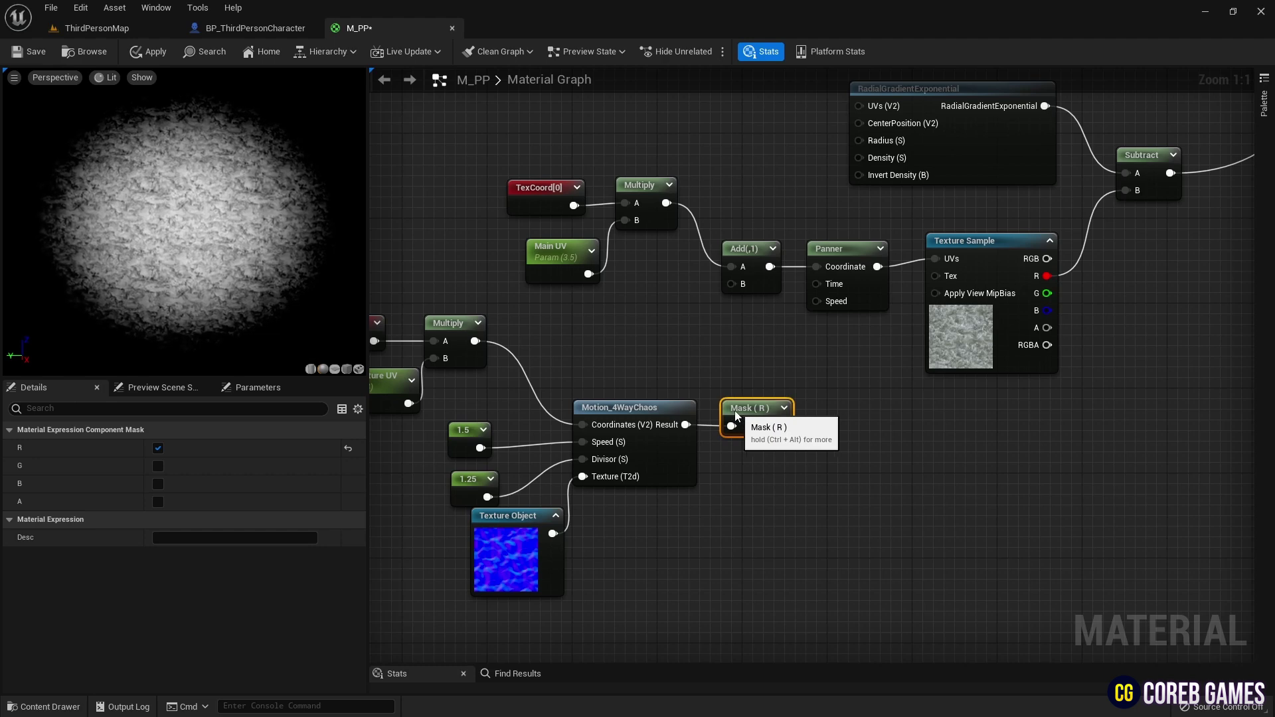
# Add a Multiply node after the R mask with Const B 0.25 and connect its output to the Add node's B input.
pyautogui.click(841, 389)
pyautogui.moveTo(841, 390); pyautogui.dragTo(754, 410, button='right')
pyautogui.click(758, 434)
pyautogui.moveTo(694, 446); pyautogui.dragTo(767, 445)
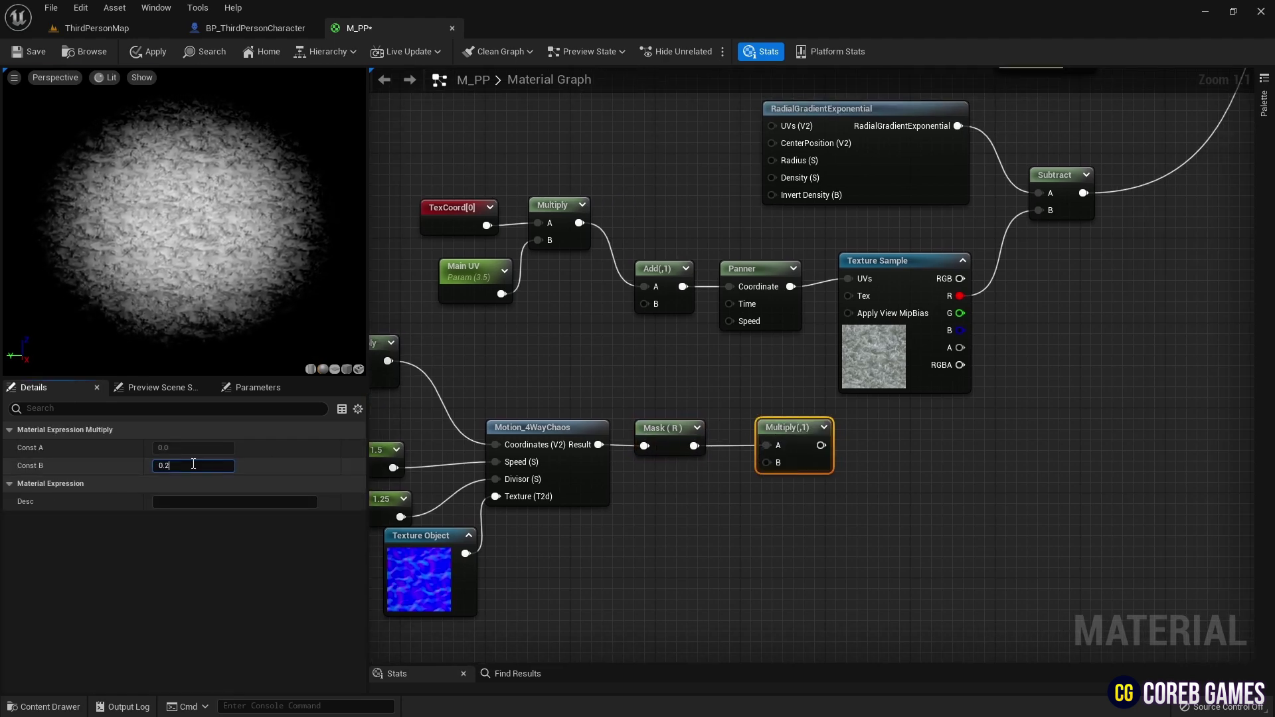
pyautogui.moveTo(833, 445); pyautogui.dragTo(644, 303)
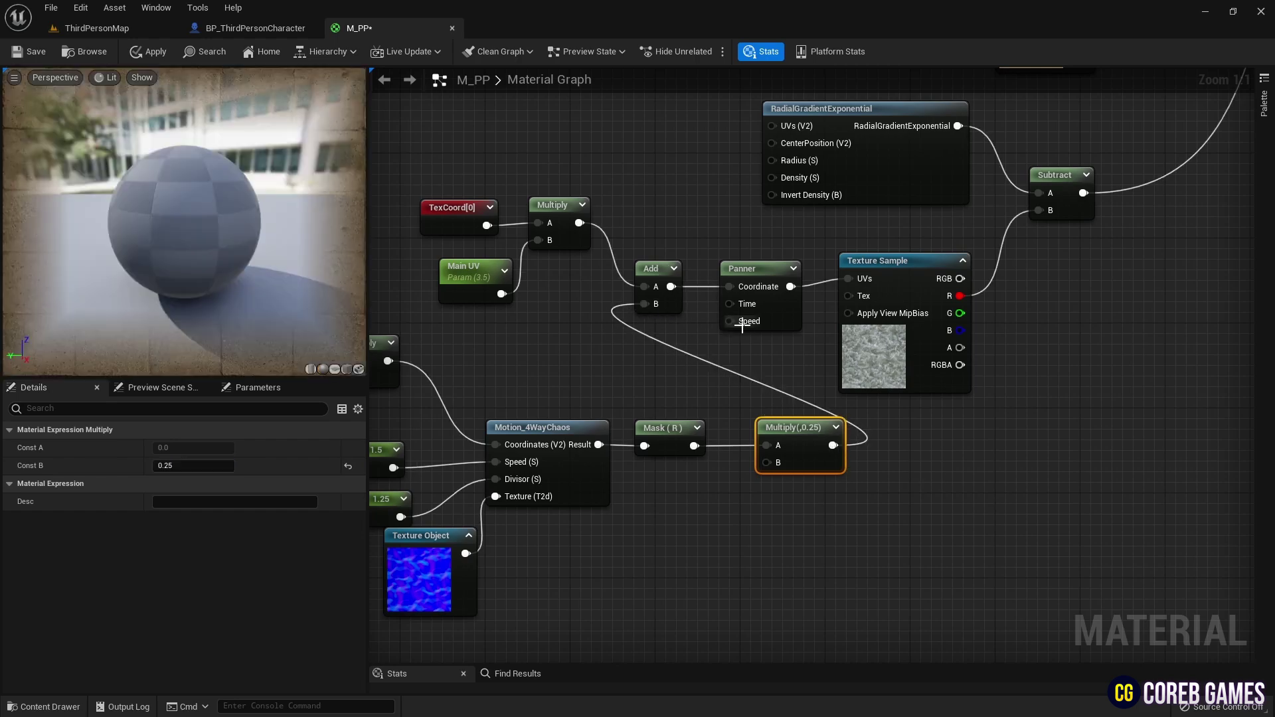
# Place two Add nodes in the empty space after the Subtract node.
pyautogui.moveTo(1069, 367); pyautogui.dragTo(915, 506, button='right')
pyautogui.moveTo(906, 362); pyautogui.dragTo(980, 358, button='right')
pyautogui.moveTo(1080, 348); pyautogui.dragTo(906, 371, button='right')
pyautogui.press('a')
pyautogui.click(903, 387)
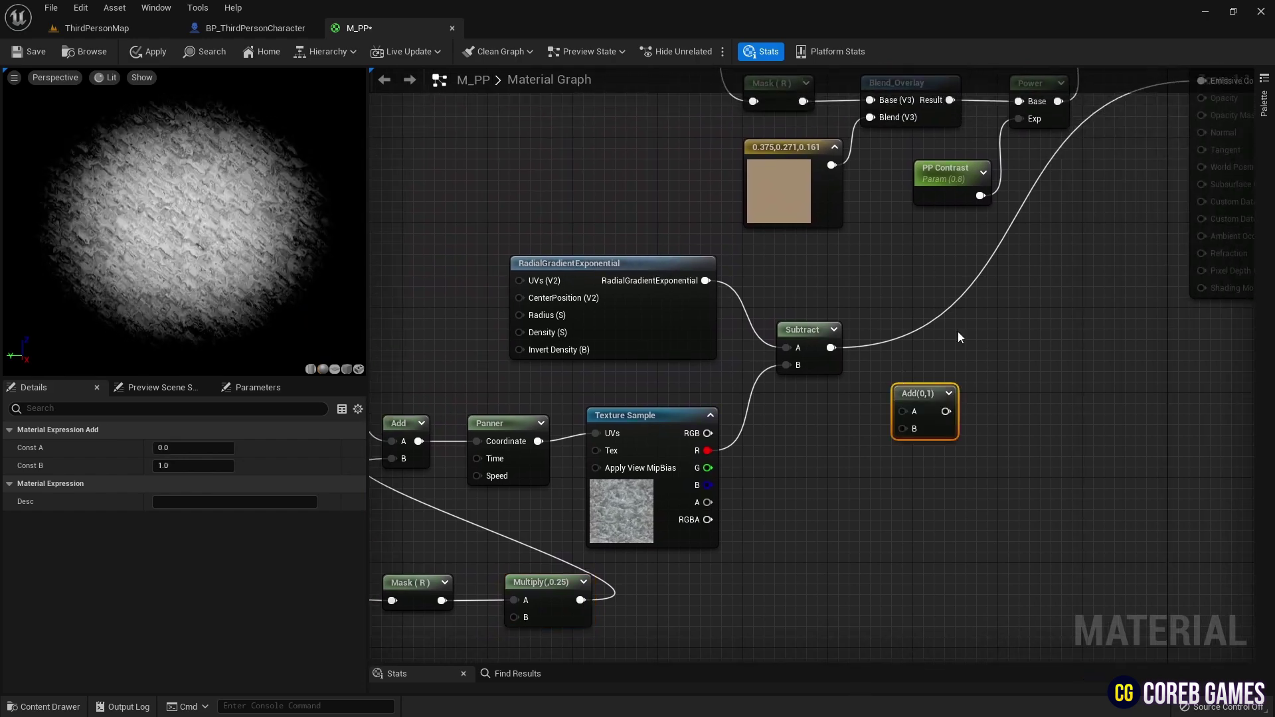
pyautogui.click(989, 313)
# Add a scalar parameter named Amount and wire it to the lower Add's B input and the RadialGradientExponential Radius.
pyautogui.moveTo(391, 390); pyautogui.dragTo(544, 406, button='right')
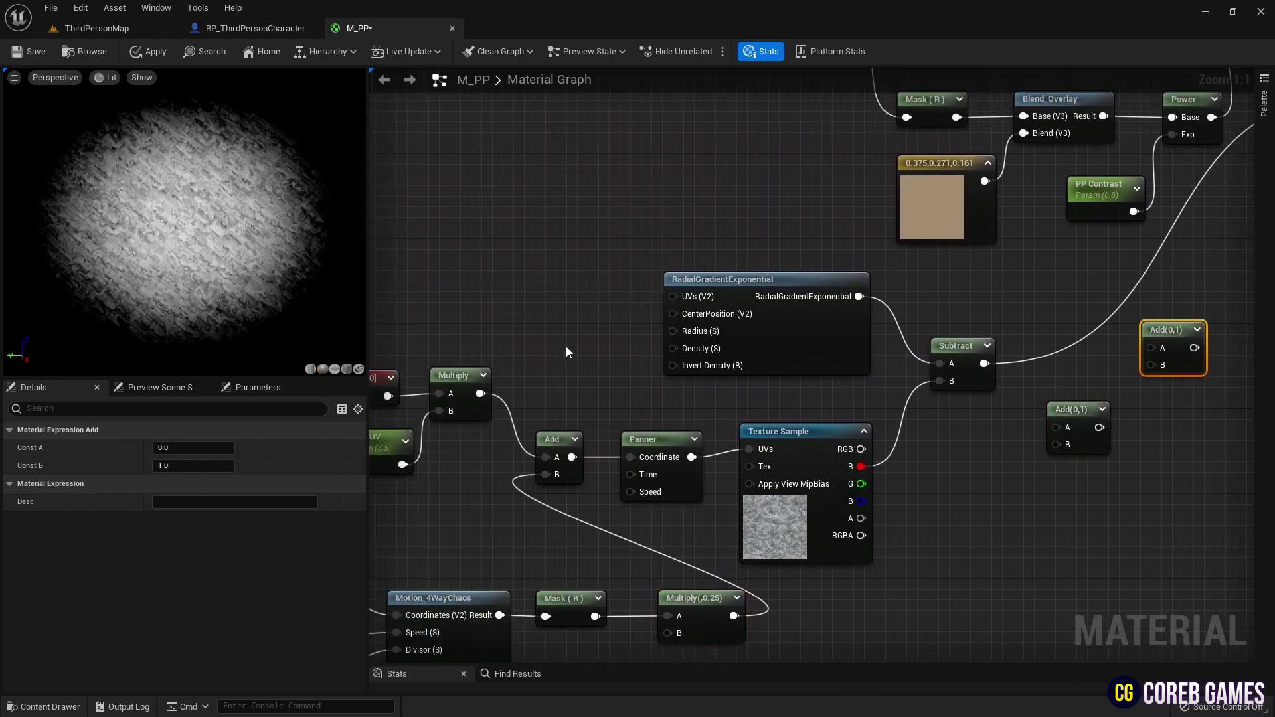
pyautogui.click(567, 347)
pyautogui.click(199, 451)
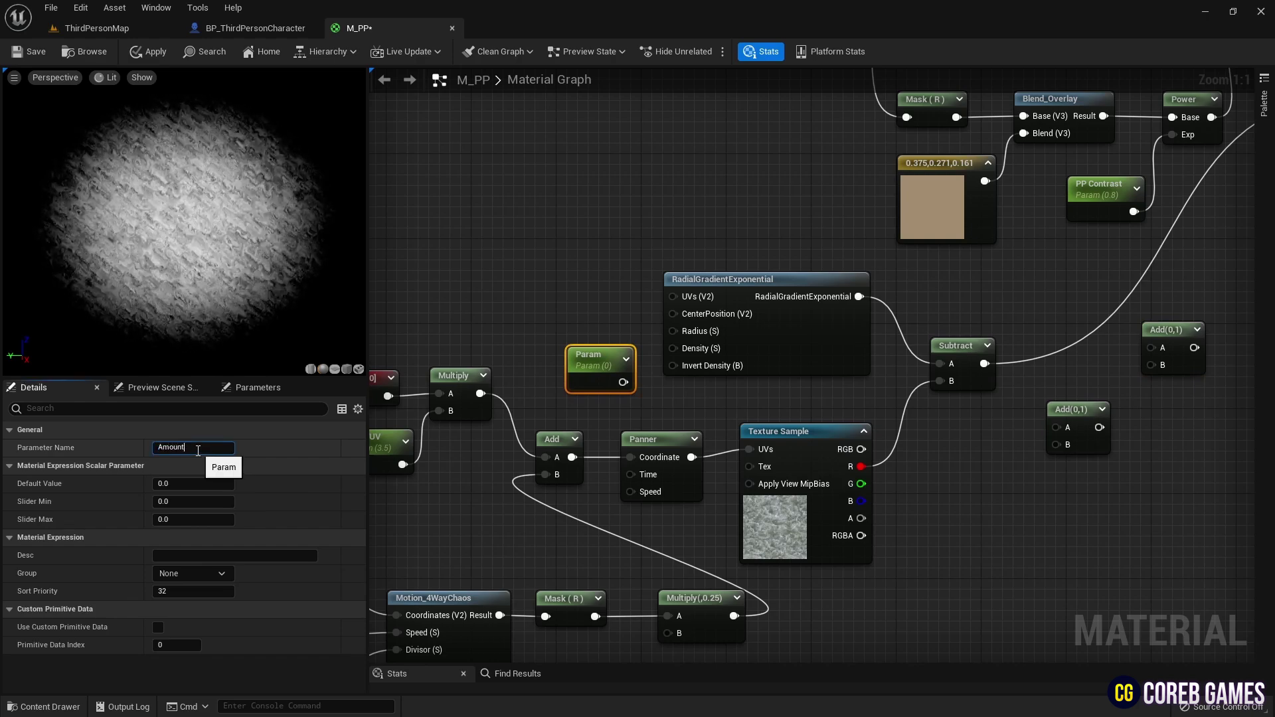
pyautogui.moveTo(623, 382); pyautogui.dragTo(1054, 447)
pyautogui.moveTo(586, 369); pyautogui.dragTo(586, 398)
pyautogui.moveTo(1073, 414); pyautogui.dragTo(1059, 377)
# Connect Subtract to A of both Add nodes, the lower Add to B of the upper one, and the upper Add to Emissive Color.
pyautogui.moveTo(985, 365); pyautogui.dragTo(1052, 393)
pyautogui.moveTo(1096, 375); pyautogui.dragTo(956, 401, button='right')
pyautogui.moveTo(844, 389); pyautogui.dragTo(1011, 372)
pyautogui.moveTo(930, 419); pyautogui.dragTo(982, 382)
pyautogui.moveTo(1031, 383); pyautogui.dragTo(939, 424, button='right')
pyautogui.moveTo(915, 428); pyautogui.dragTo(1123, 163)
# Set the Amount parameter's default value to 0.288.
pyautogui.moveTo(963, 299); pyautogui.dragTo(1138, 283, button='right')
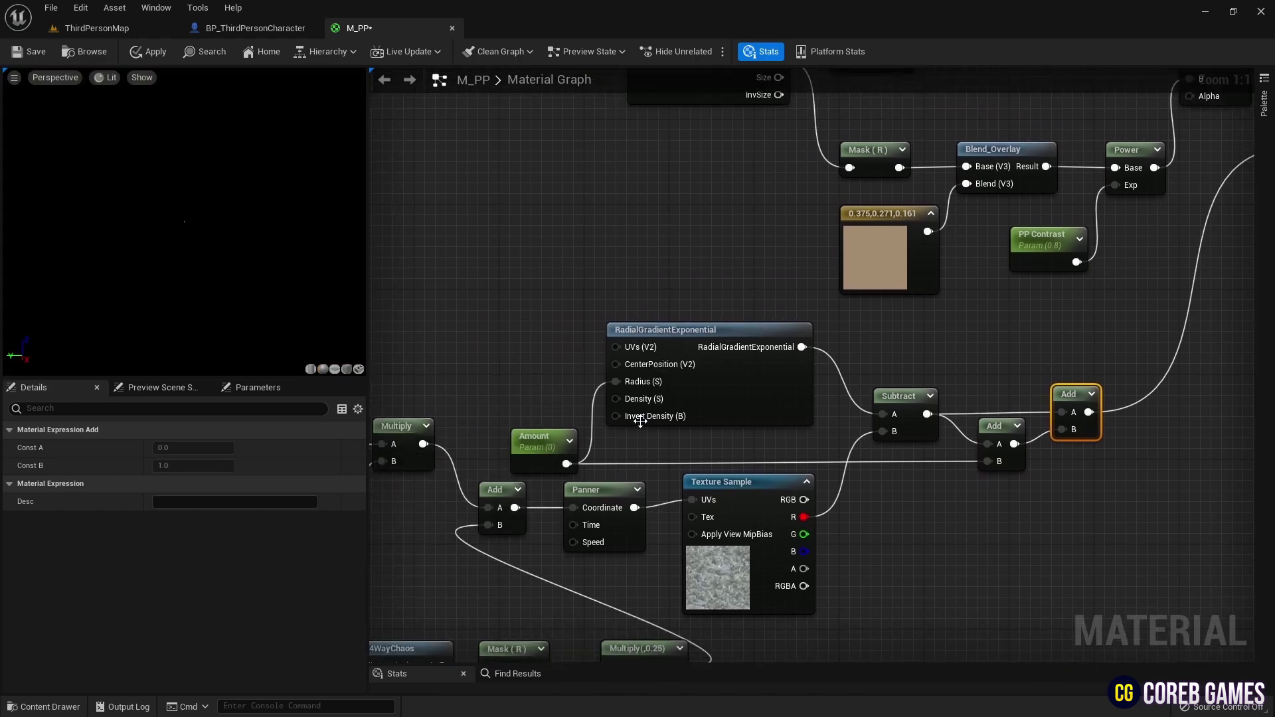
pyautogui.click(538, 438)
pyautogui.moveTo(185, 486); pyautogui.dragTo(213, 484)
# Insert a Power node with exponent 2 and a Saturate node between the last Add and Emissive Color.
pyautogui.moveTo(765, 452); pyautogui.dragTo(523, 447, button='right')
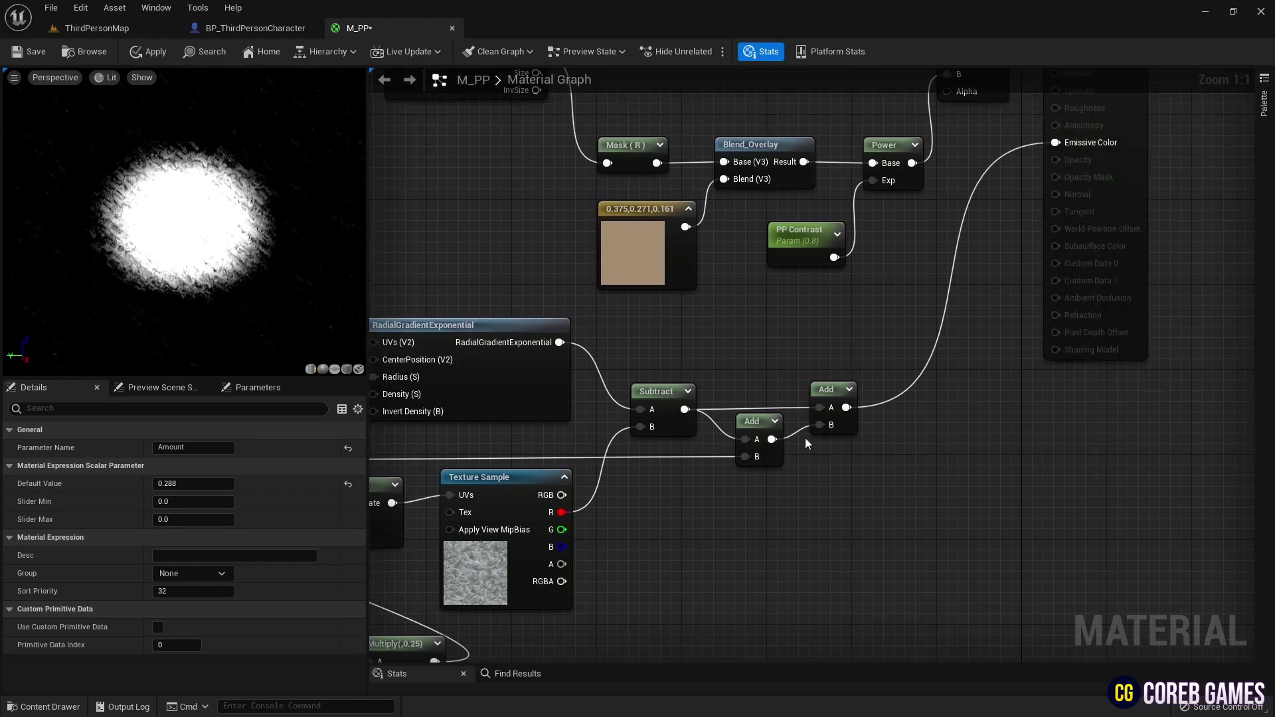
pyautogui.rightClick(886, 390)
pyautogui.write('pow')
pyautogui.press('Return')
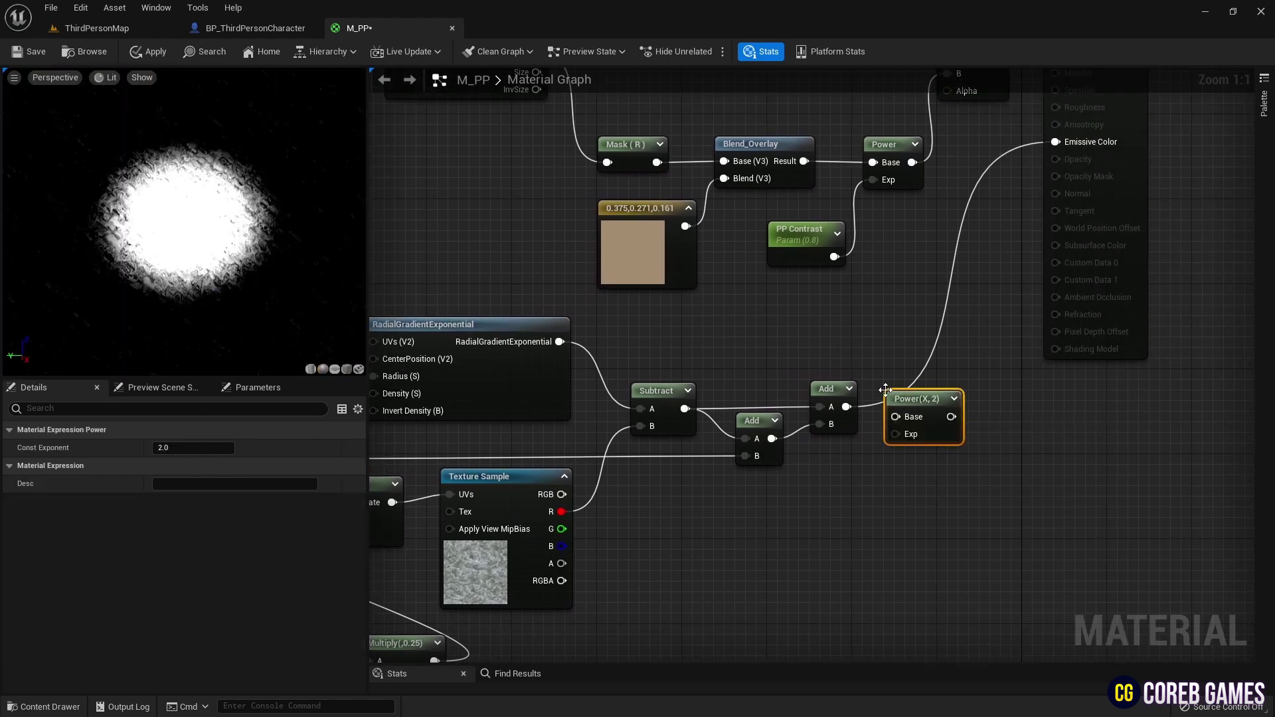
pyautogui.moveTo(847, 407); pyautogui.dragTo(1058, 142)
pyautogui.write('sat')
pyautogui.click(1048, 477)
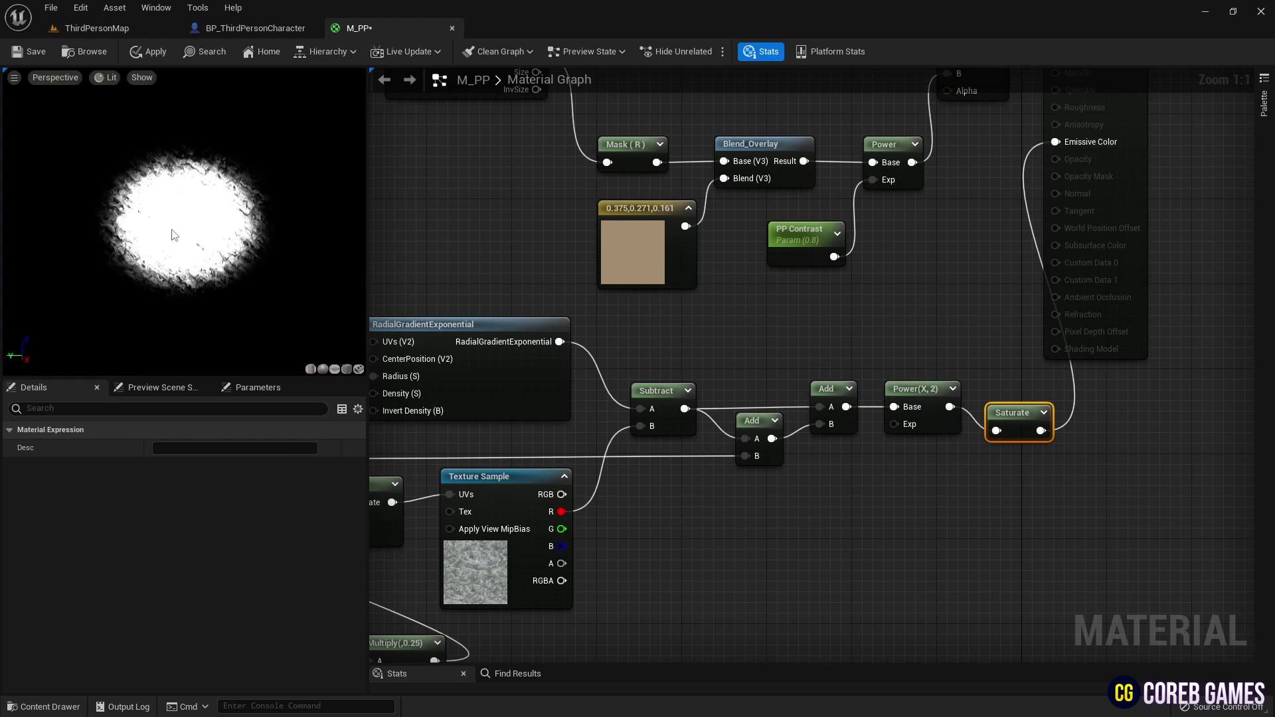
# Reconnect Lerp to Emissive Color, wire Saturate into the Lerp's Alpha, and shift the Lerp node further right.
pyautogui.moveTo(1036, 307); pyautogui.dragTo(914, 353, button='right')
pyautogui.moveTo(997, 258); pyautogui.dragTo(1070, 252)
pyautogui.moveTo(918, 476); pyautogui.dragTo(1008, 188)
pyautogui.moveTo(905, 170); pyautogui.dragTo(967, 243, button='right')
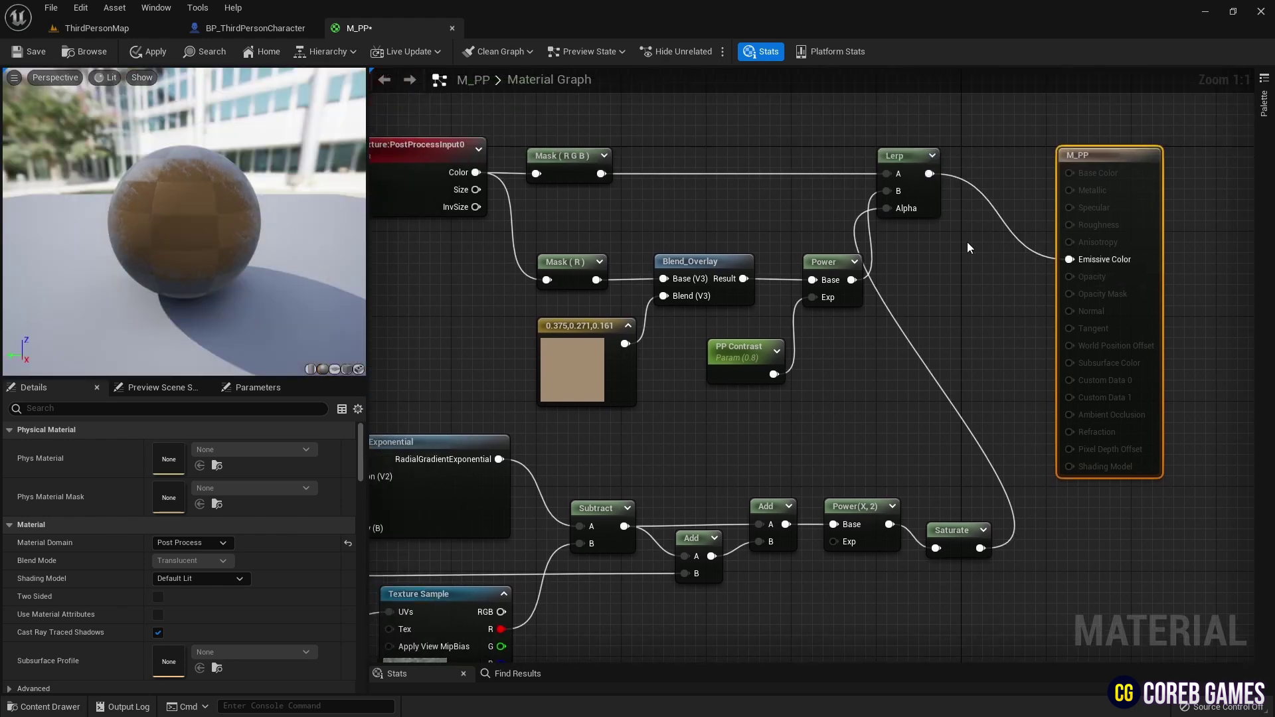
pyautogui.moveTo(914, 162); pyautogui.dragTo(959, 158)
# Set the Amount parameter's default value to 0.343233.
pyautogui.moveTo(407, 396); pyautogui.dragTo(636, 354, button='right')
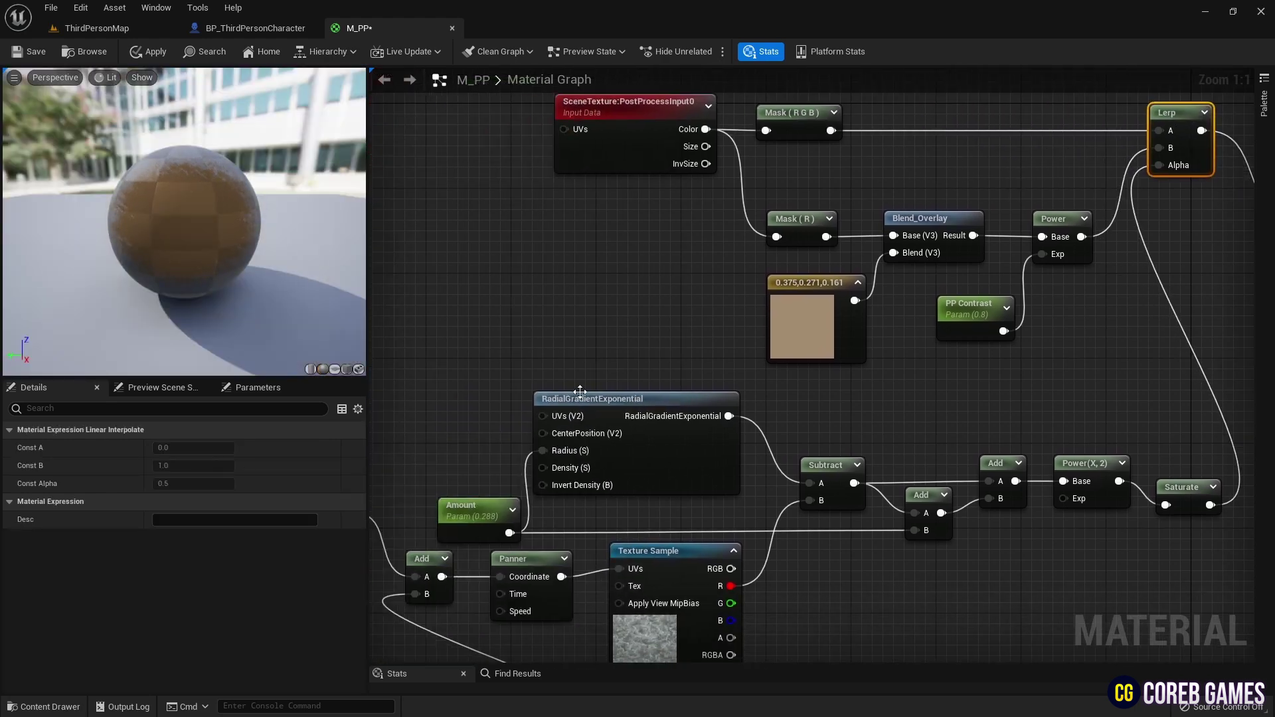
pyautogui.click(473, 513)
pyautogui.moveTo(186, 484); pyautogui.dragTo(159, 484)
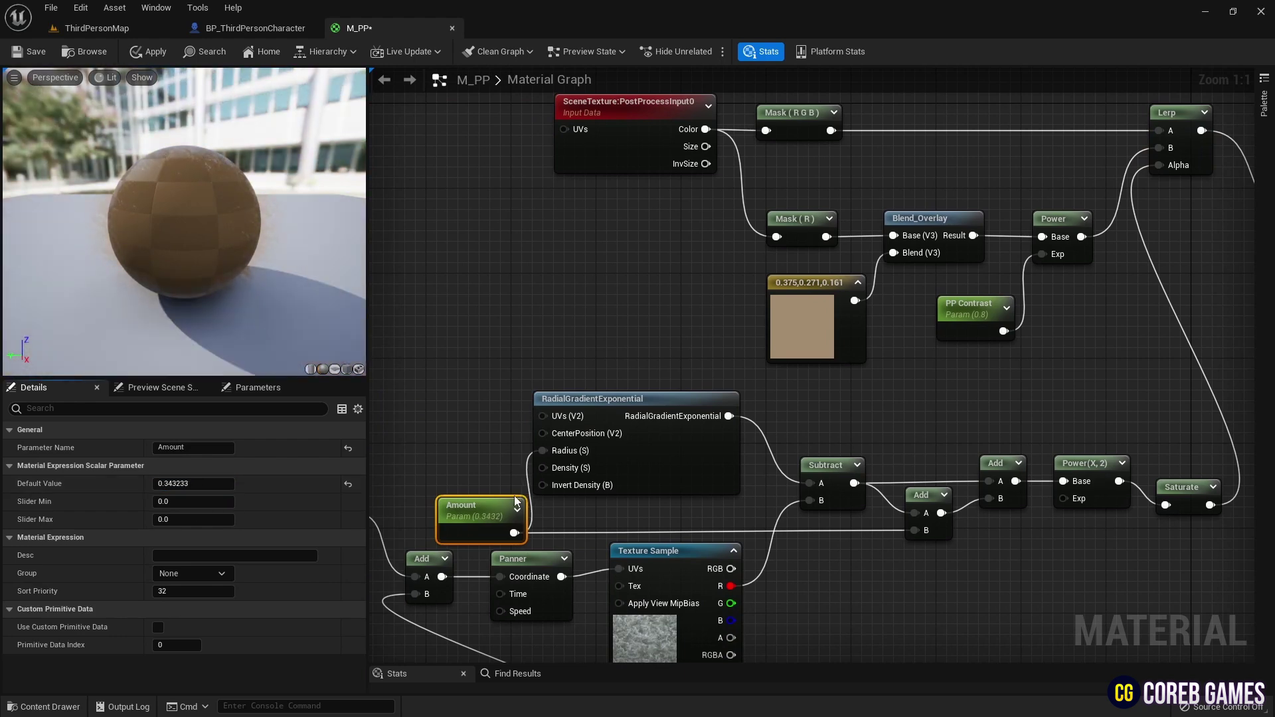
# Save and close the M_PP material, and open BP_ThirdPersonCharacter from the ThirdPerson Blueprints folder.
pyautogui.click(37, 51)
pyautogui.click(453, 29)
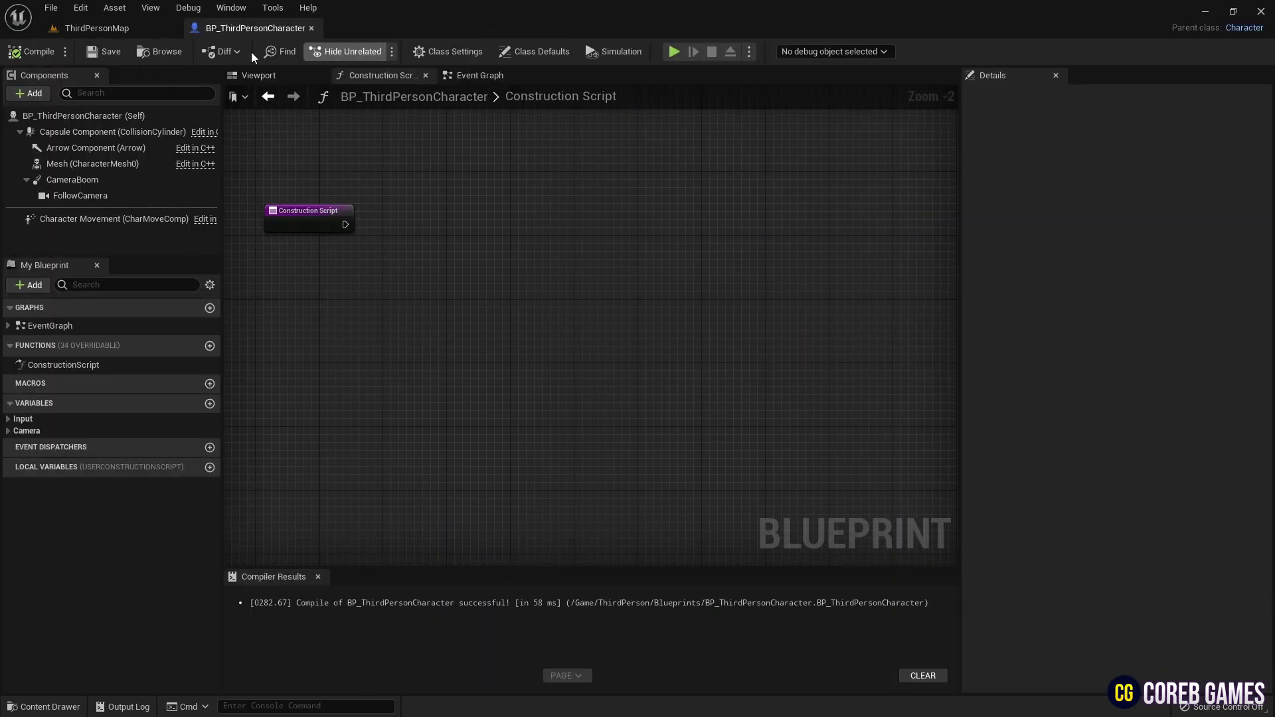
pyautogui.click(106, 30)
pyautogui.click(78, 707)
pyautogui.click(110, 539)
pyautogui.click(232, 451)
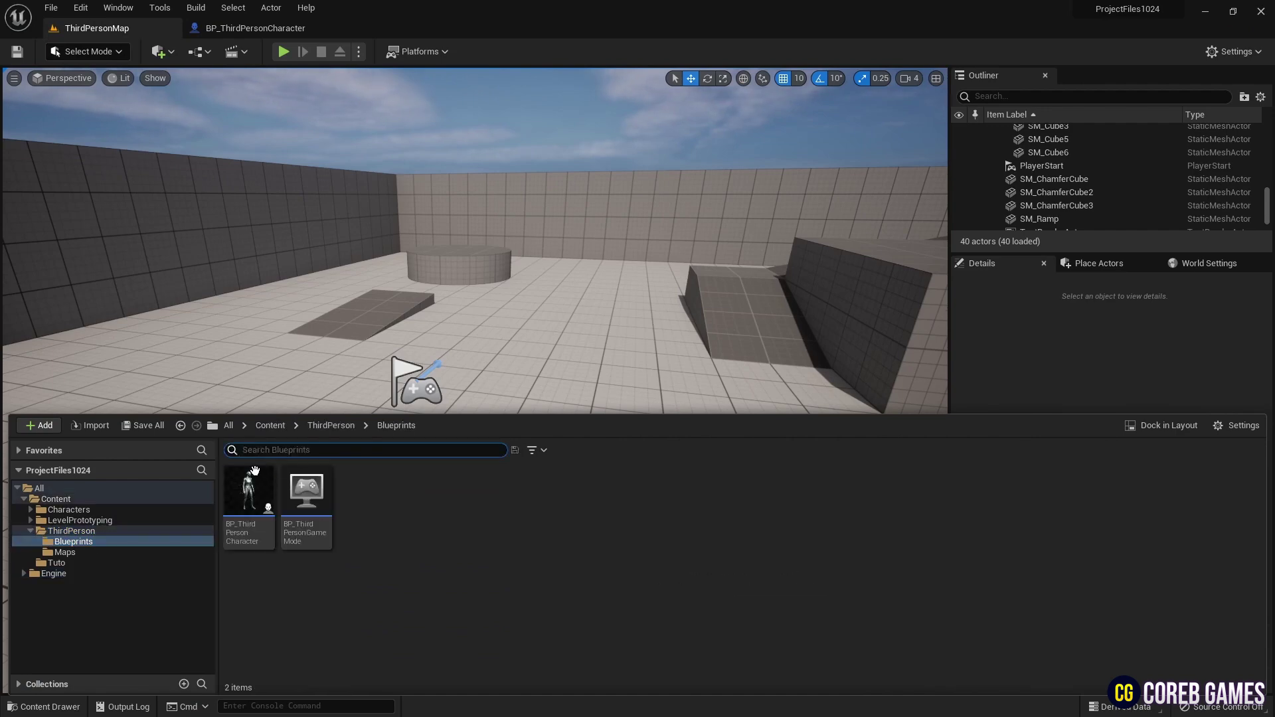
pyautogui.doubleClick(244, 509)
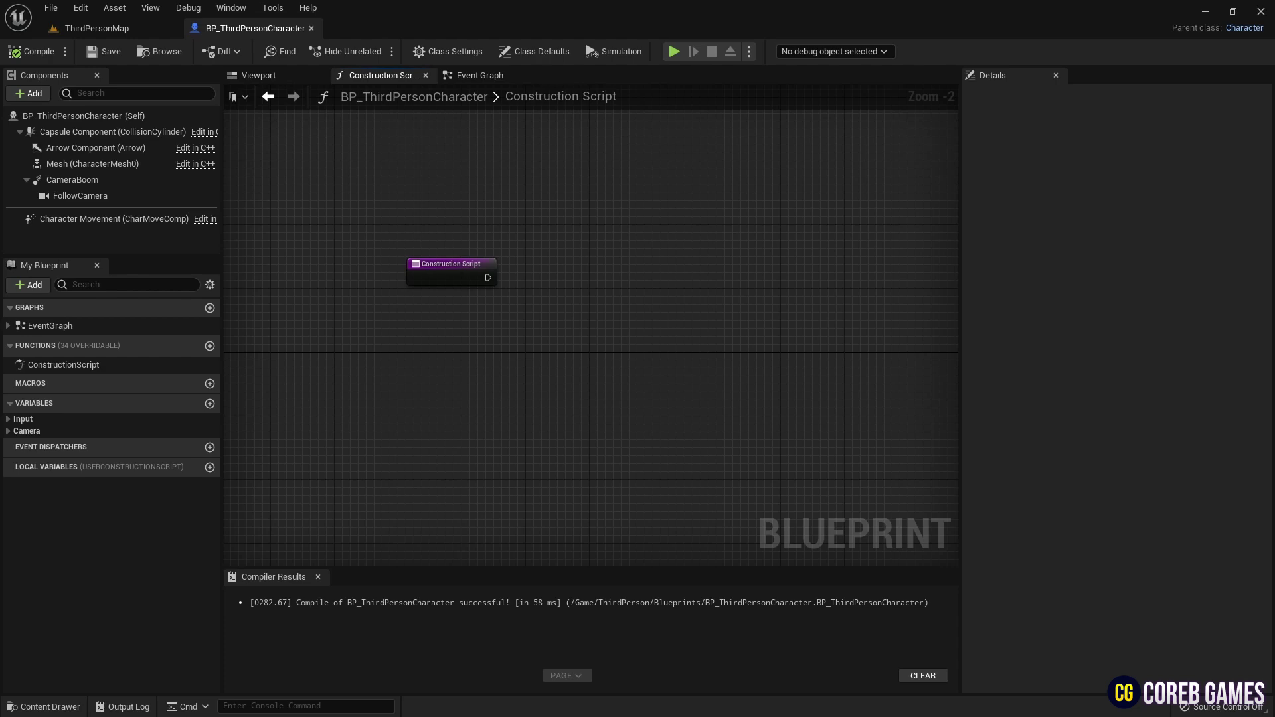
# Add a Create Dynamic Material Instance node after the Construction Script node and choose M_PP as its Parent.
pyautogui.click(456, 271)
pyautogui.moveTo(456, 271); pyautogui.dragTo(516, 271, button='right')
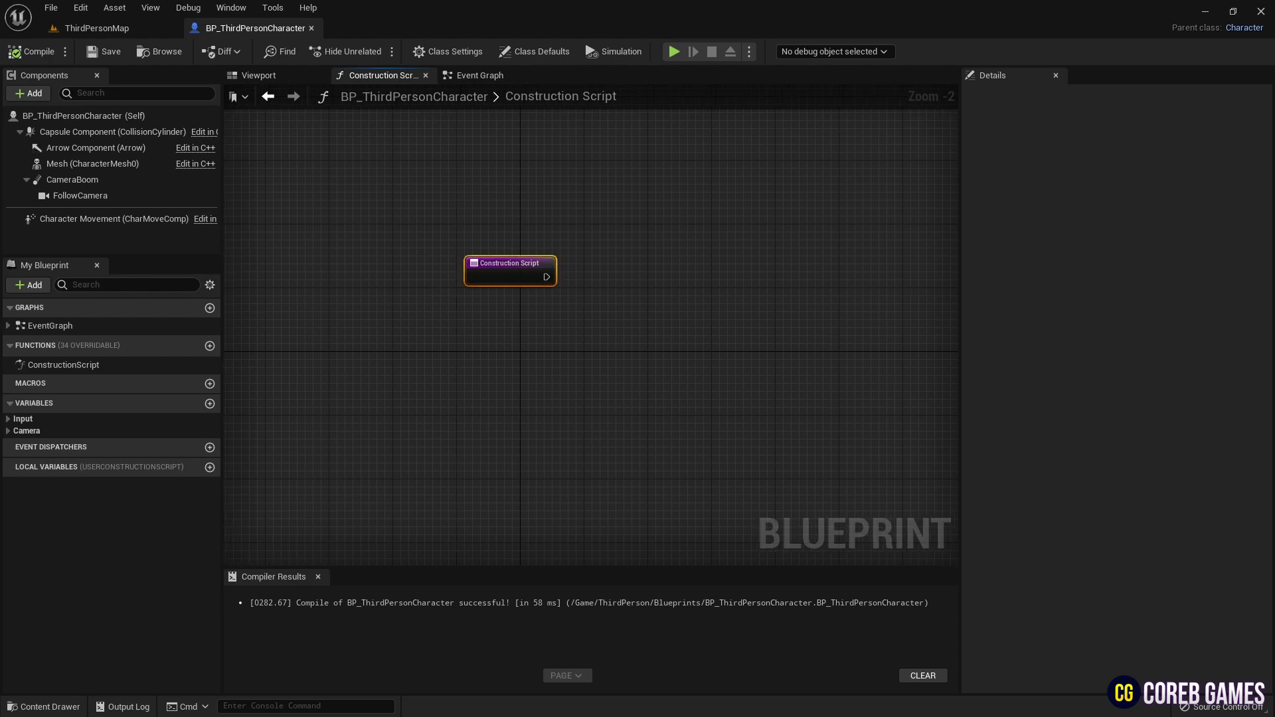
pyautogui.click(618, 225)
pyautogui.moveTo(617, 225); pyautogui.dragTo(583, 211, button='right')
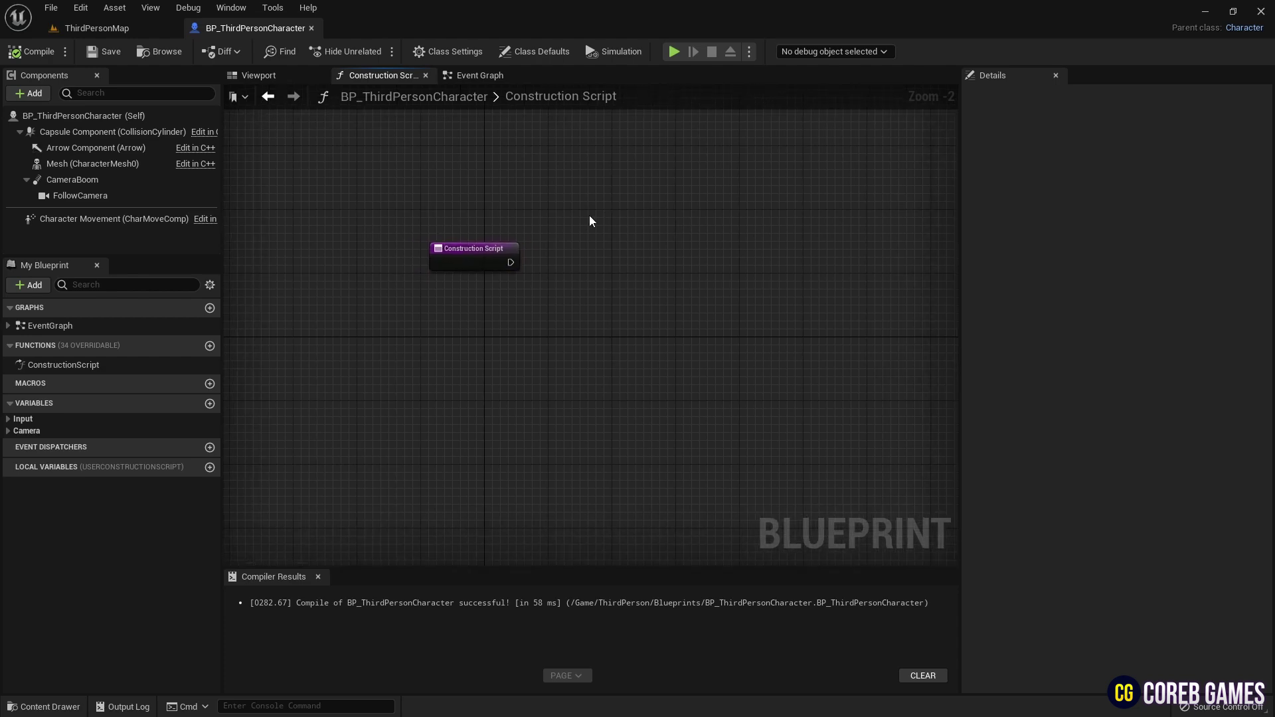
pyautogui.moveTo(510, 261); pyautogui.dragTo(584, 252)
pyautogui.write('create dynamic')
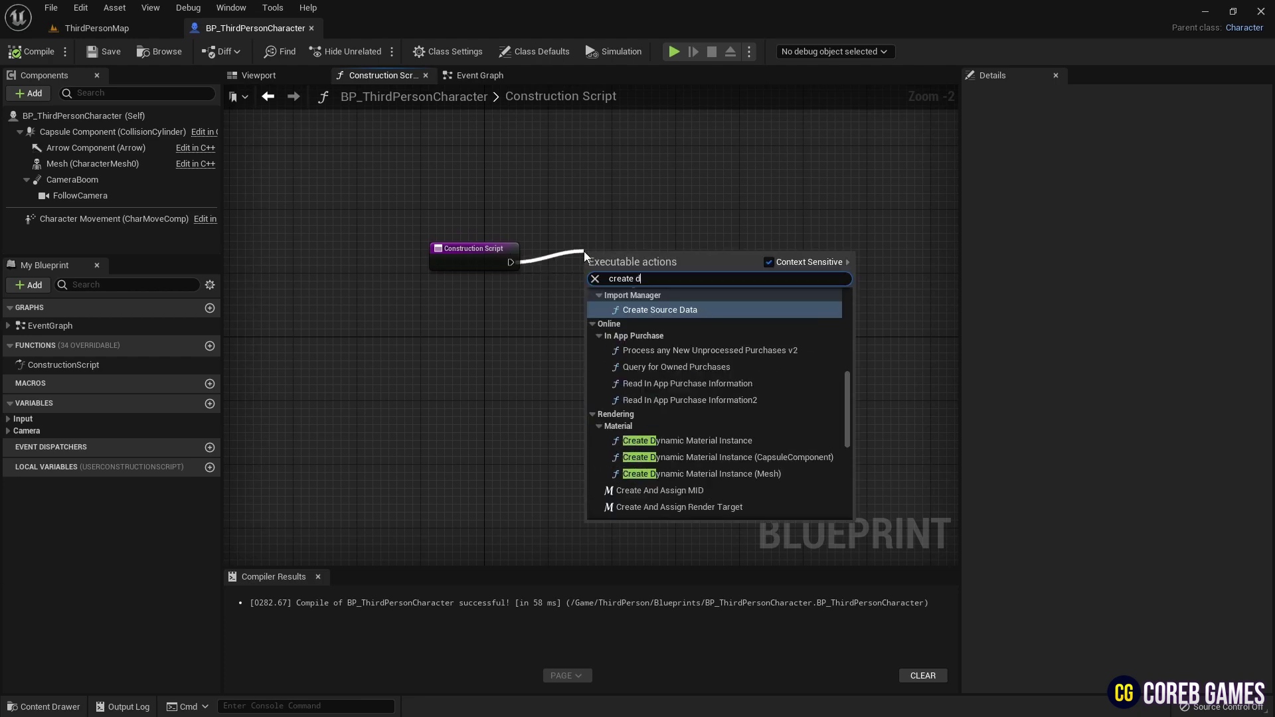
pyautogui.press('Return')
pyautogui.moveTo(633, 261); pyautogui.dragTo(612, 257)
pyautogui.click(601, 284)
pyautogui.write('pp')
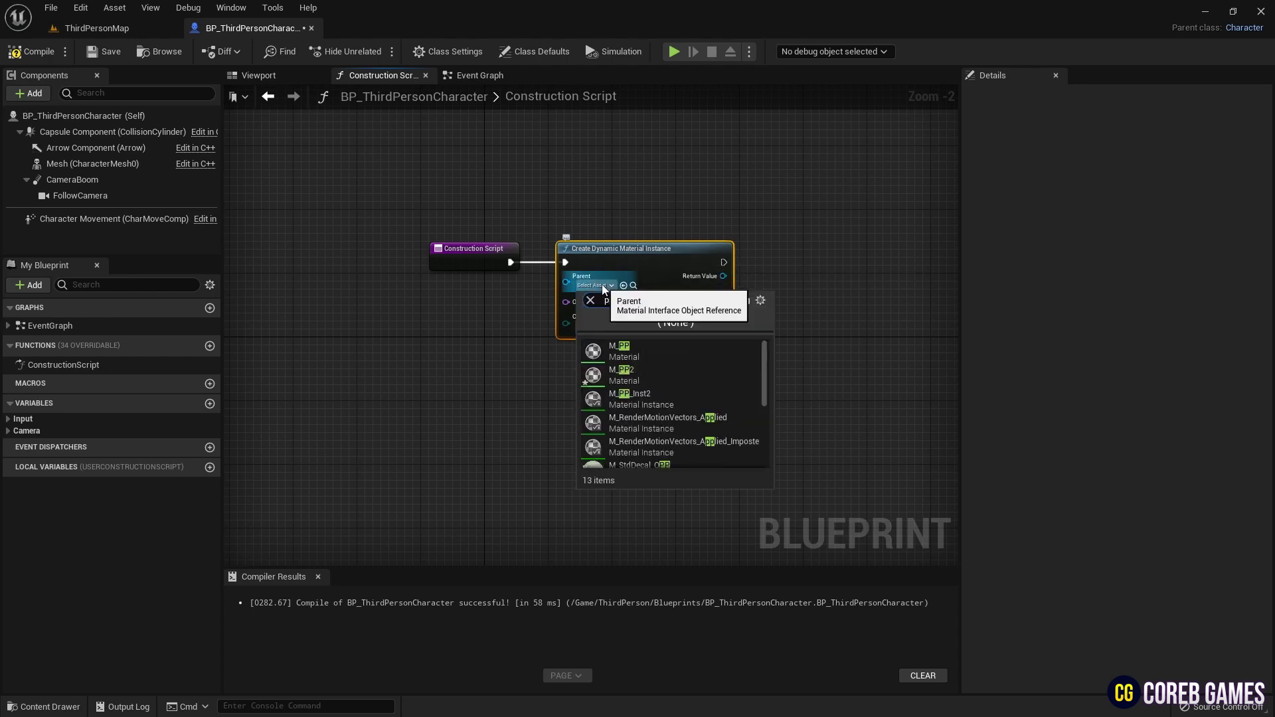
pyautogui.click(661, 360)
# Promote the material instance's Return Value to a variable named Dynamic Material and align its SET node beside it.
pyautogui.scroll(1, 654, 260)
pyautogui.scroll(1, 655, 259)
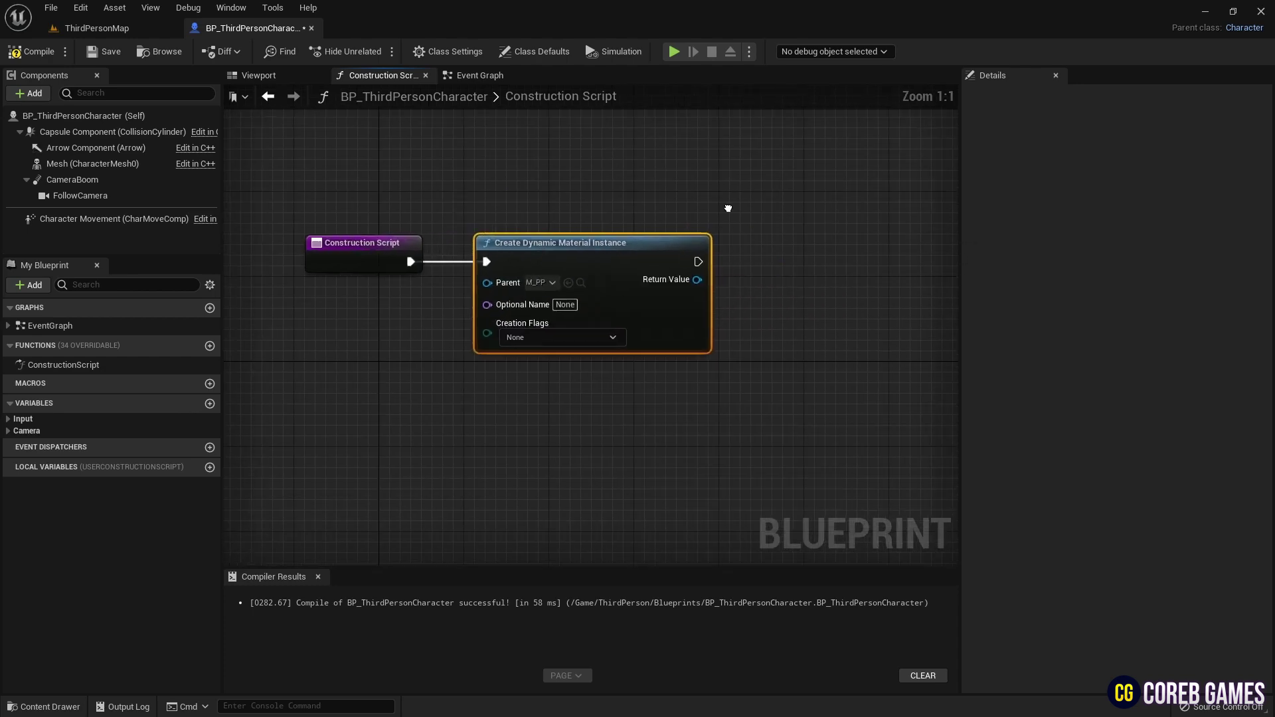
pyautogui.moveTo(676, 279); pyautogui.dragTo(731, 277)
pyautogui.click(797, 377)
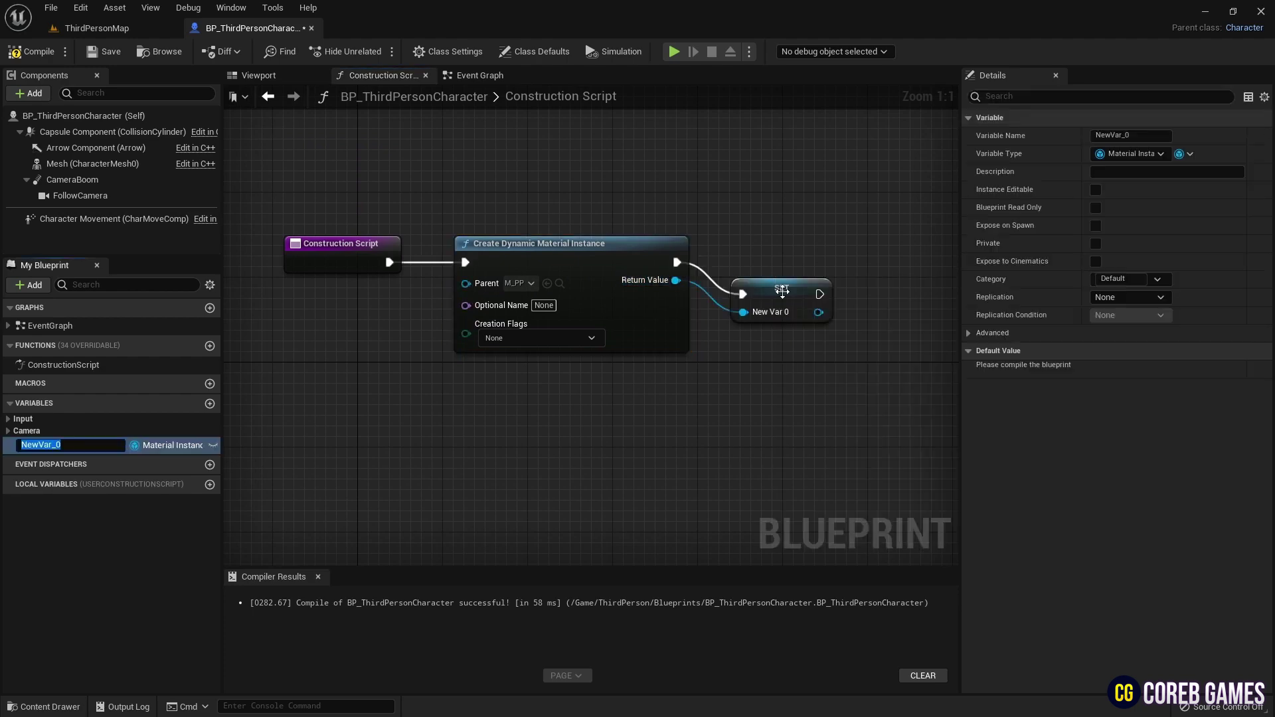
pyautogui.click(1091, 133)
pyautogui.write('Dynamic Mate')
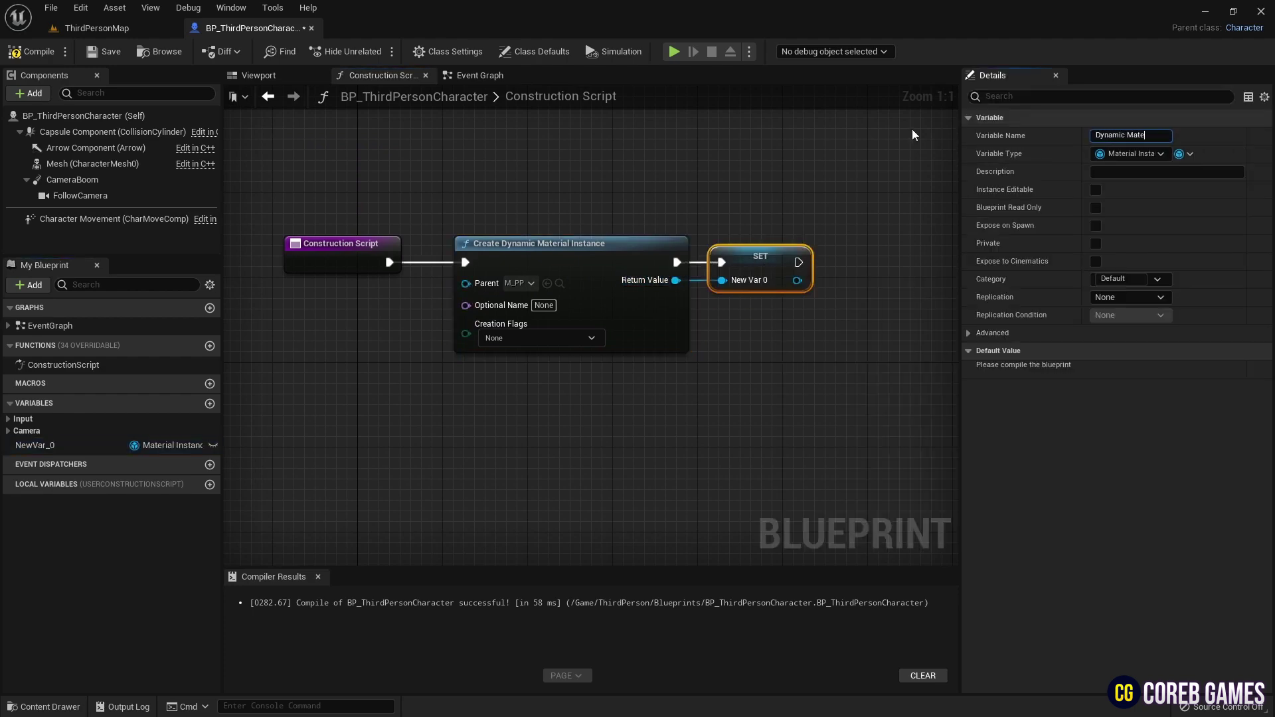
pyautogui.write('rial')
pyautogui.press('Return')
# Add a FollowCamera reference with a Set Post Process Settings node and run it after the Dynamic Material SET node.
pyautogui.moveTo(754, 355); pyautogui.dragTo(549, 361, button='right')
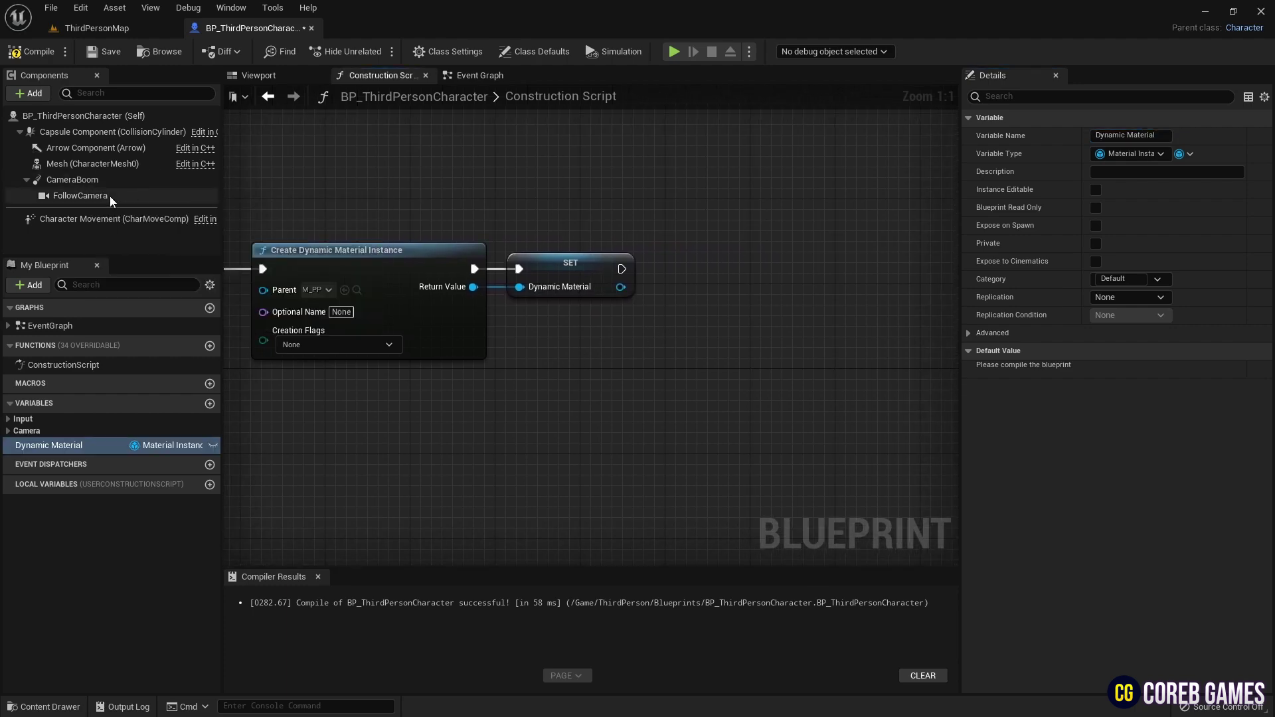
pyautogui.moveTo(95, 194); pyautogui.dragTo(719, 271)
pyautogui.moveTo(669, 336); pyautogui.dragTo(743, 281)
pyautogui.write('post')
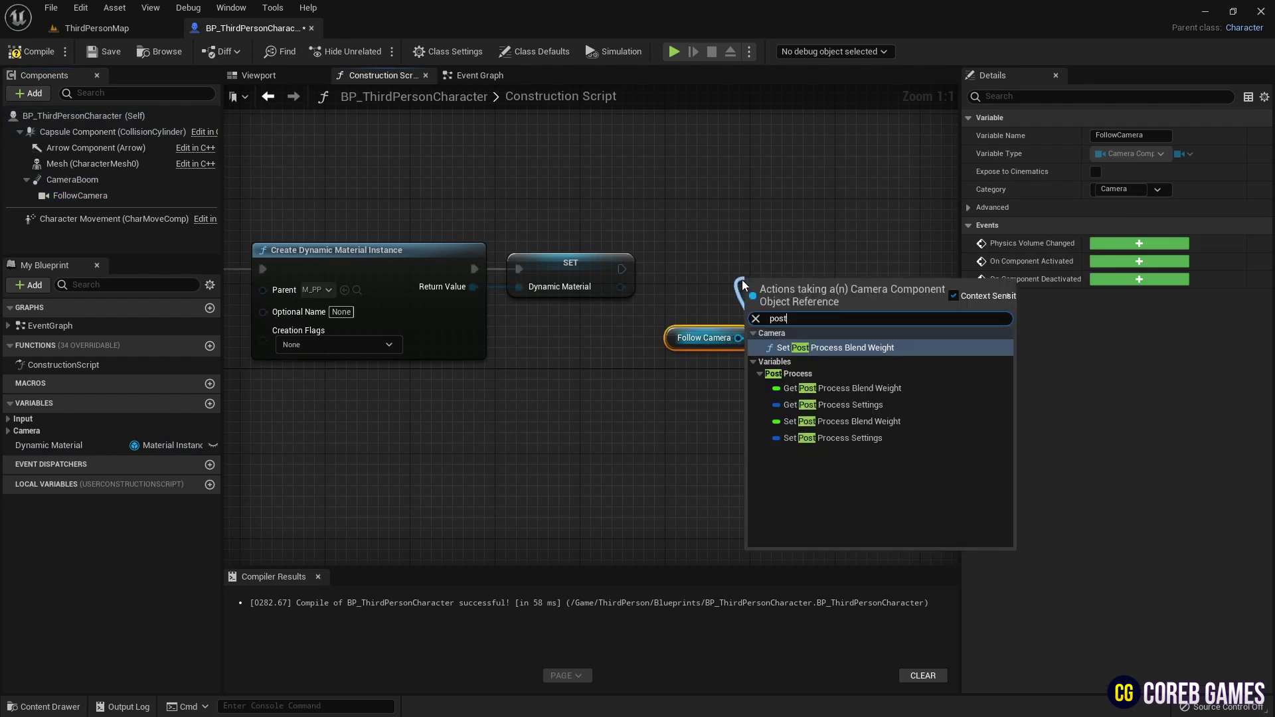
pyautogui.click(867, 437)
pyautogui.moveTo(814, 281); pyautogui.dragTo(831, 266)
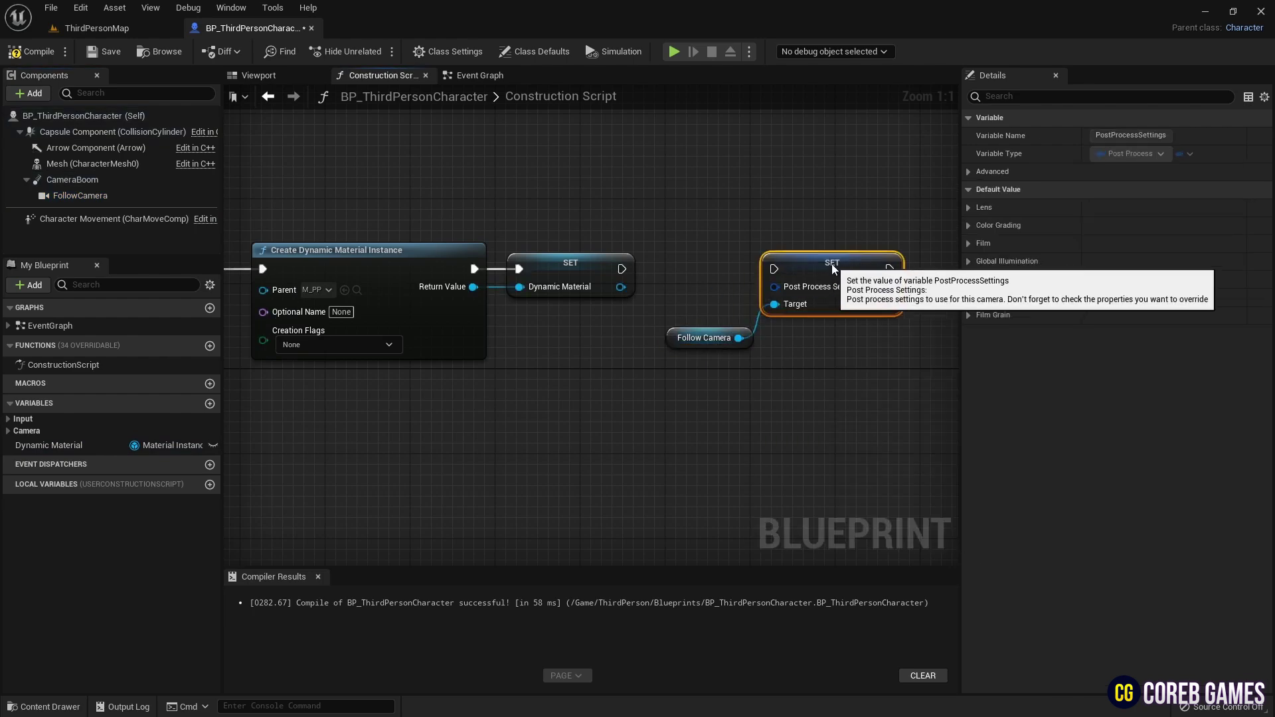
pyautogui.moveTo(622, 268); pyautogui.dragTo(776, 271)
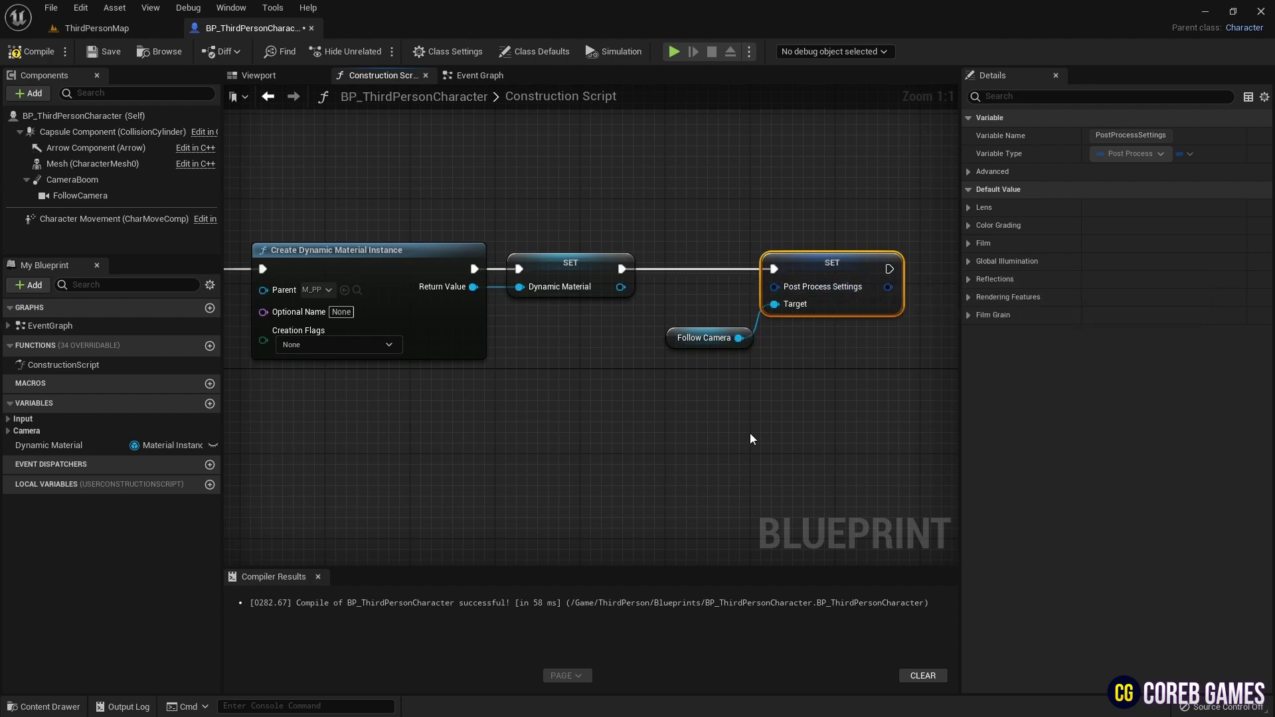
# Create a Make WeightedBlendable node from the Dynamic Material output and set its Weight to 1.0.
pyautogui.moveTo(757, 425); pyautogui.dragTo(745, 412, button='right')
pyautogui.moveTo(609, 273); pyautogui.dragTo(531, 444)
pyautogui.write('make we')
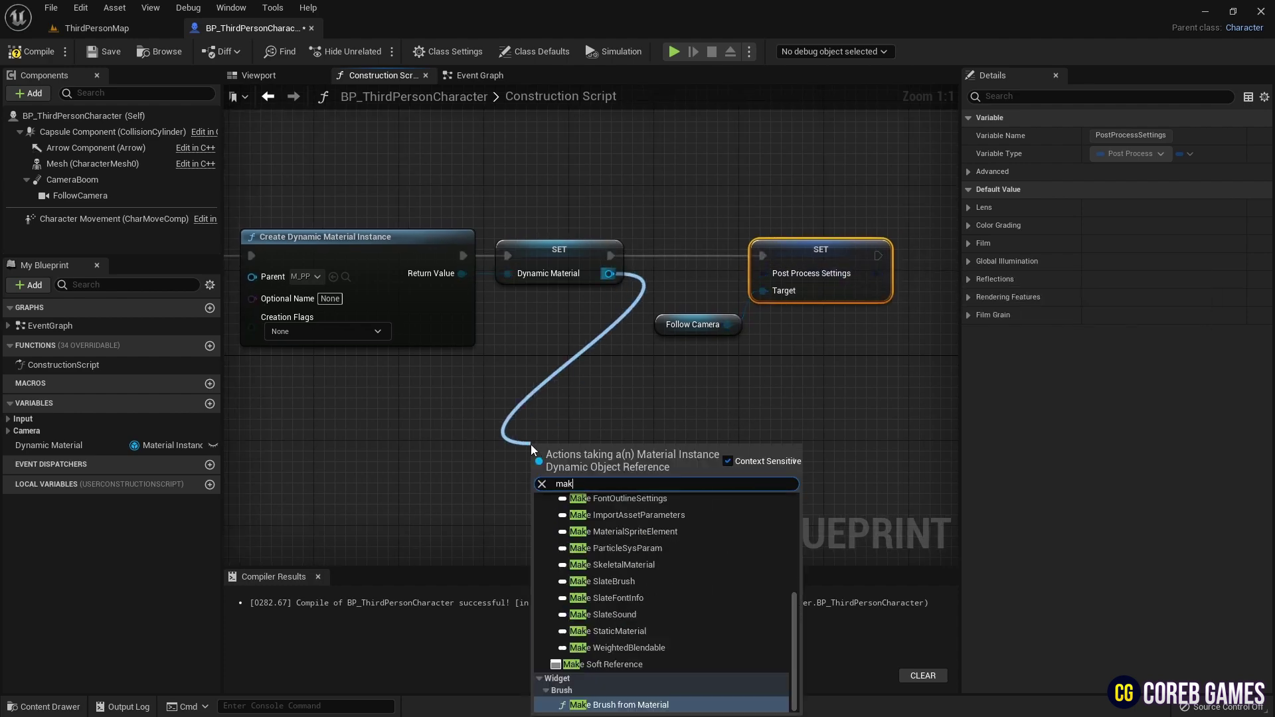
pyautogui.press('Return')
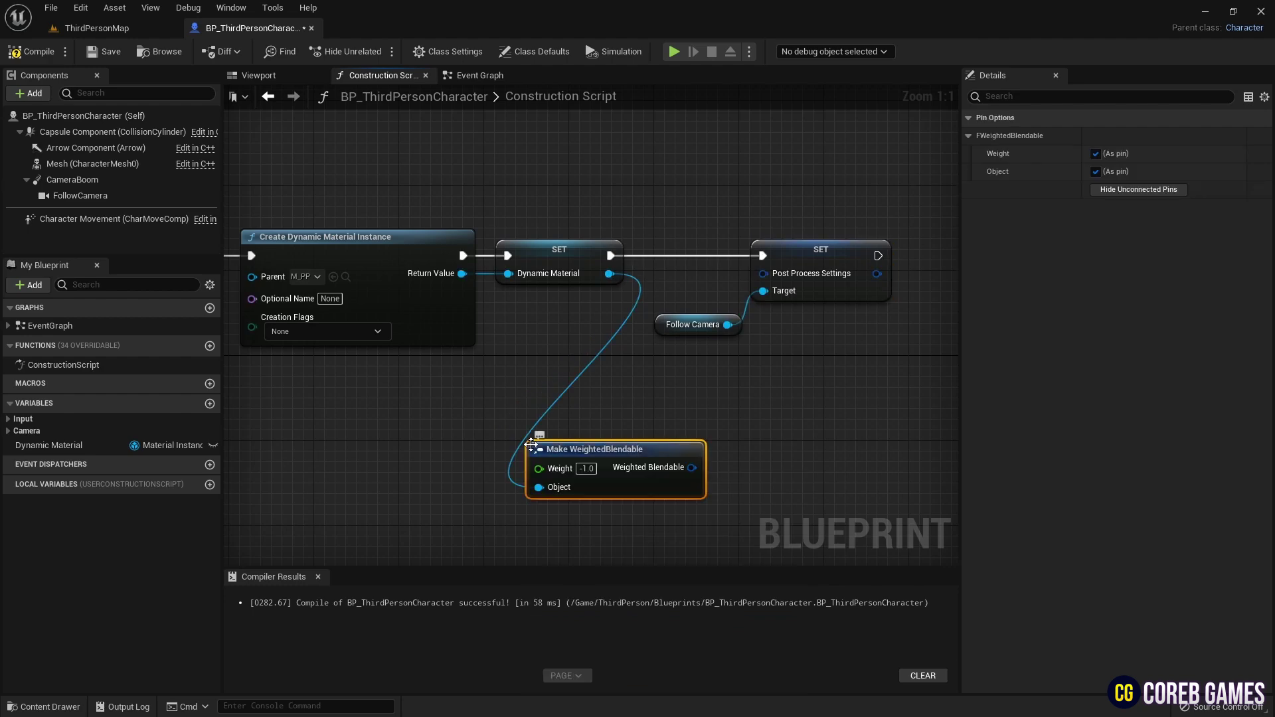
pyautogui.doubleClick(590, 469)
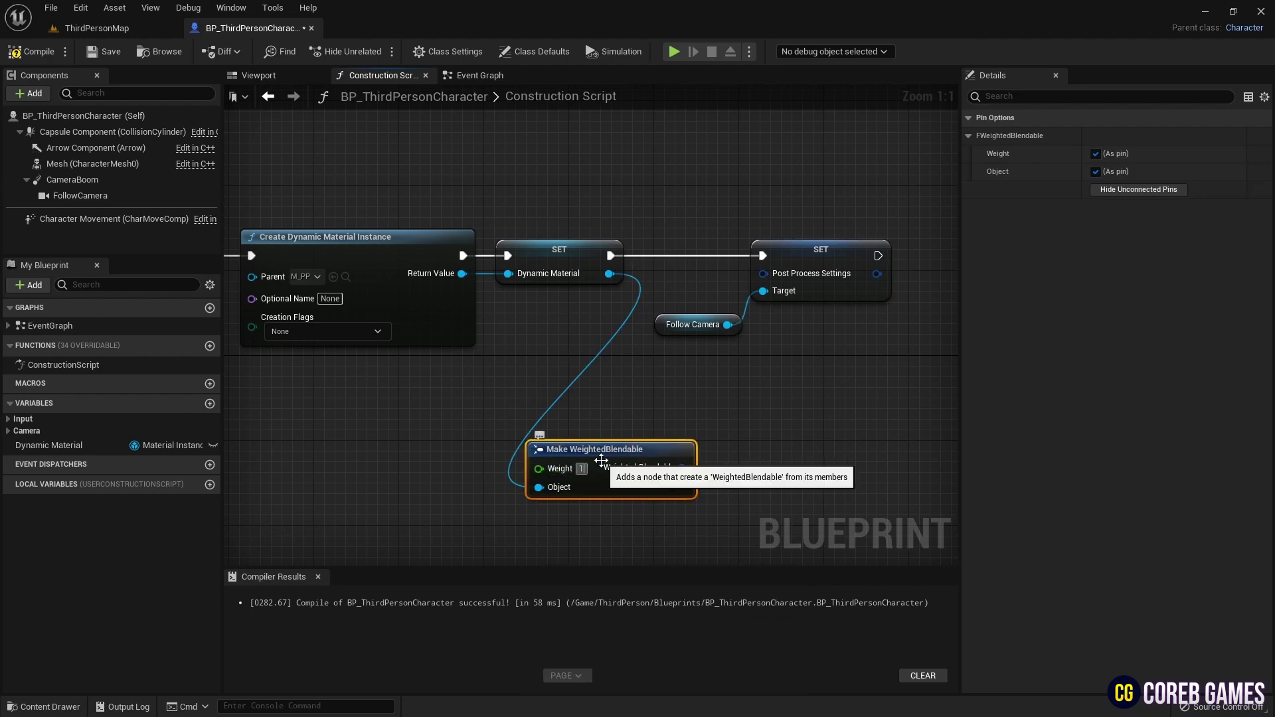
# Create a Make Array node from the Weighted Blendable output and place it above the Make WeightedBlendable node.
pyautogui.moveTo(688, 467); pyautogui.dragTo(655, 385)
pyautogui.write('make')
pyautogui.press('Return')
pyautogui.moveTo(769, 385); pyautogui.dragTo(643, 463)
pyautogui.moveTo(660, 387); pyautogui.dragTo(649, 436)
# Create a Make WeightedBlendables node from the Make Array output and position it beside the array.
pyautogui.moveTo(772, 414); pyautogui.dragTo(634, 351, button='right')
pyautogui.moveTo(542, 386); pyautogui.dragTo(654, 374)
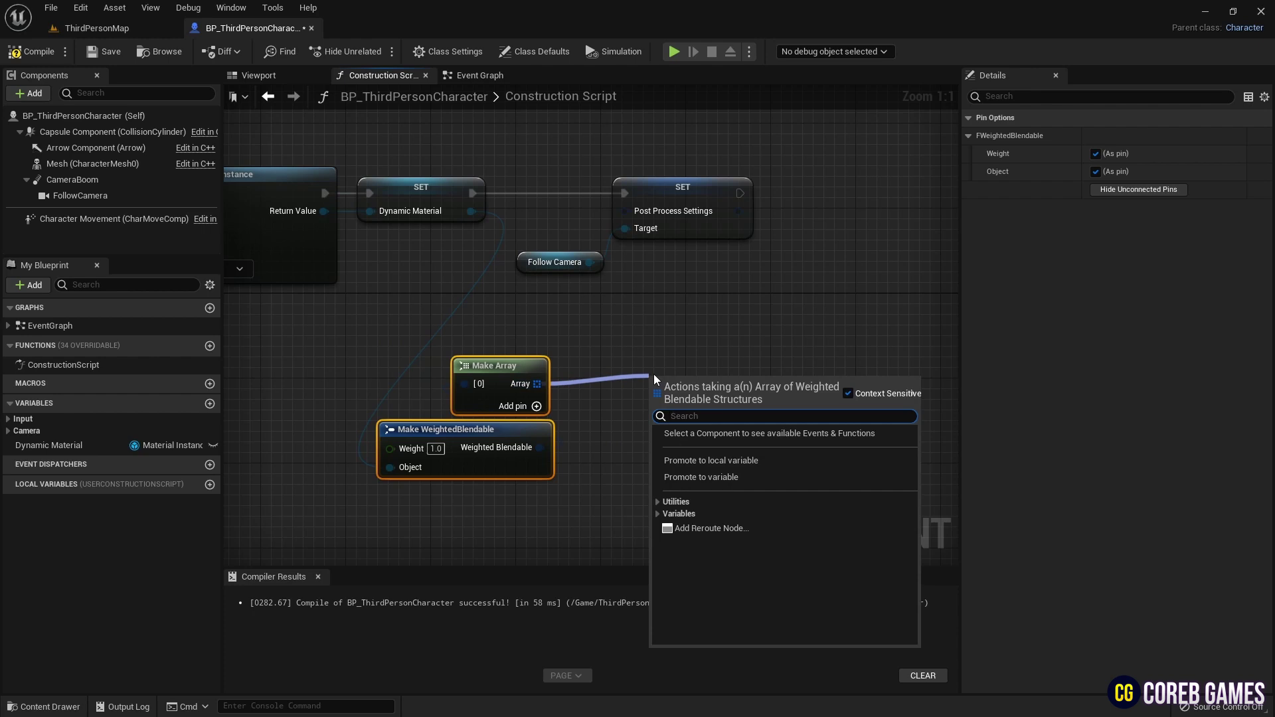
pyautogui.write('make')
pyautogui.press('Return')
pyautogui.moveTo(654, 373); pyautogui.dragTo(625, 376)
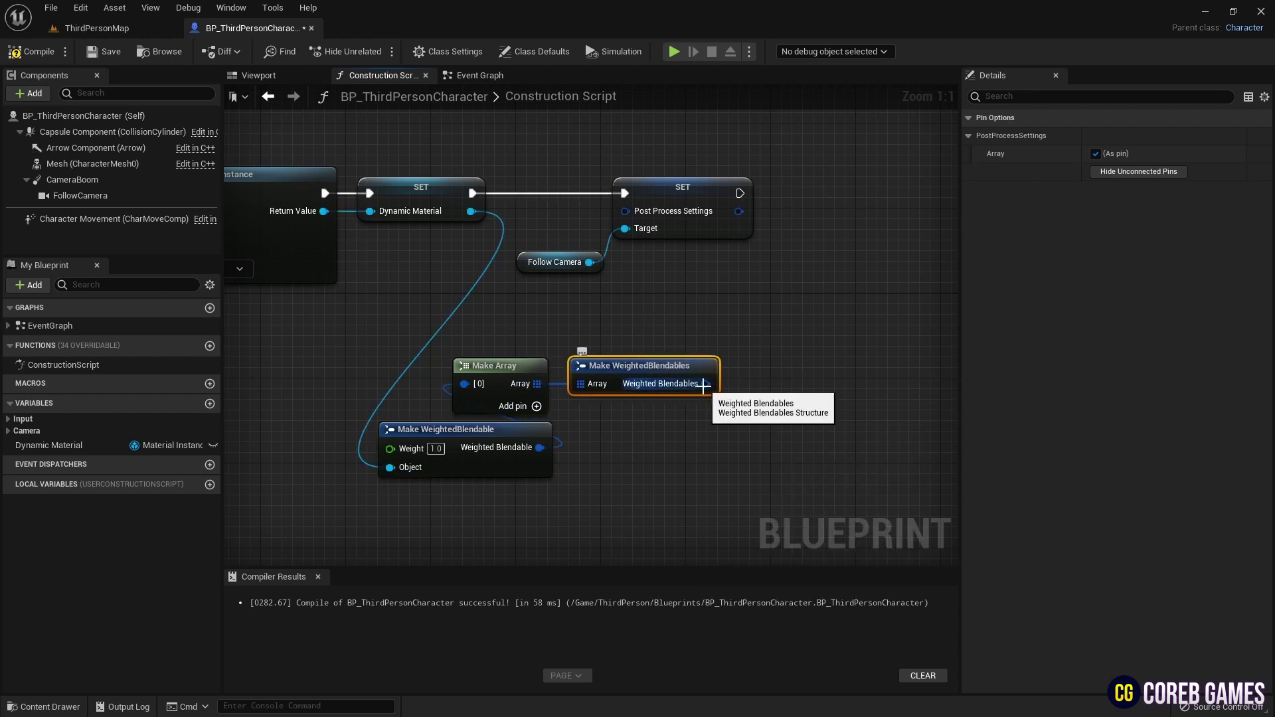
pyautogui.moveTo(705, 384); pyautogui.dragTo(744, 303)
pyautogui.write('make')
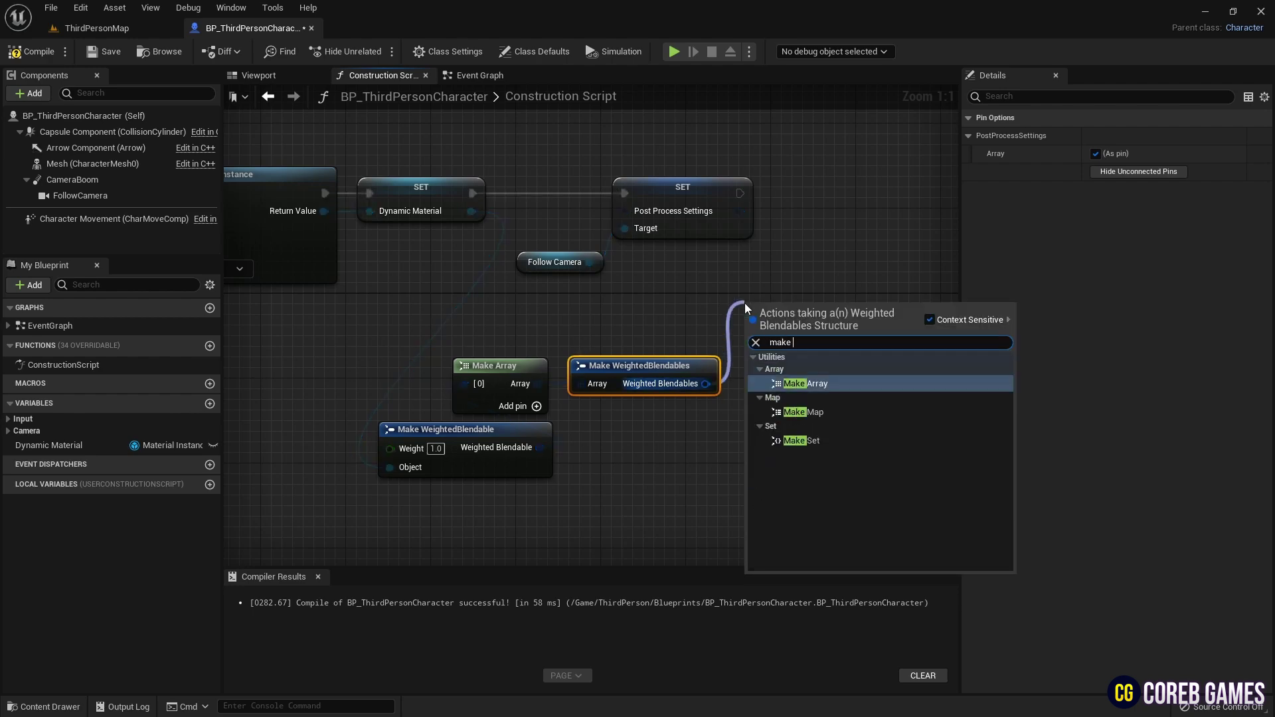
pyautogui.click(707, 282)
# Create a Make PostProcessSettings node feeding the Post Process Settings input and place it below that SET node.
pyautogui.moveTo(625, 211); pyautogui.dragTo(627, 210)
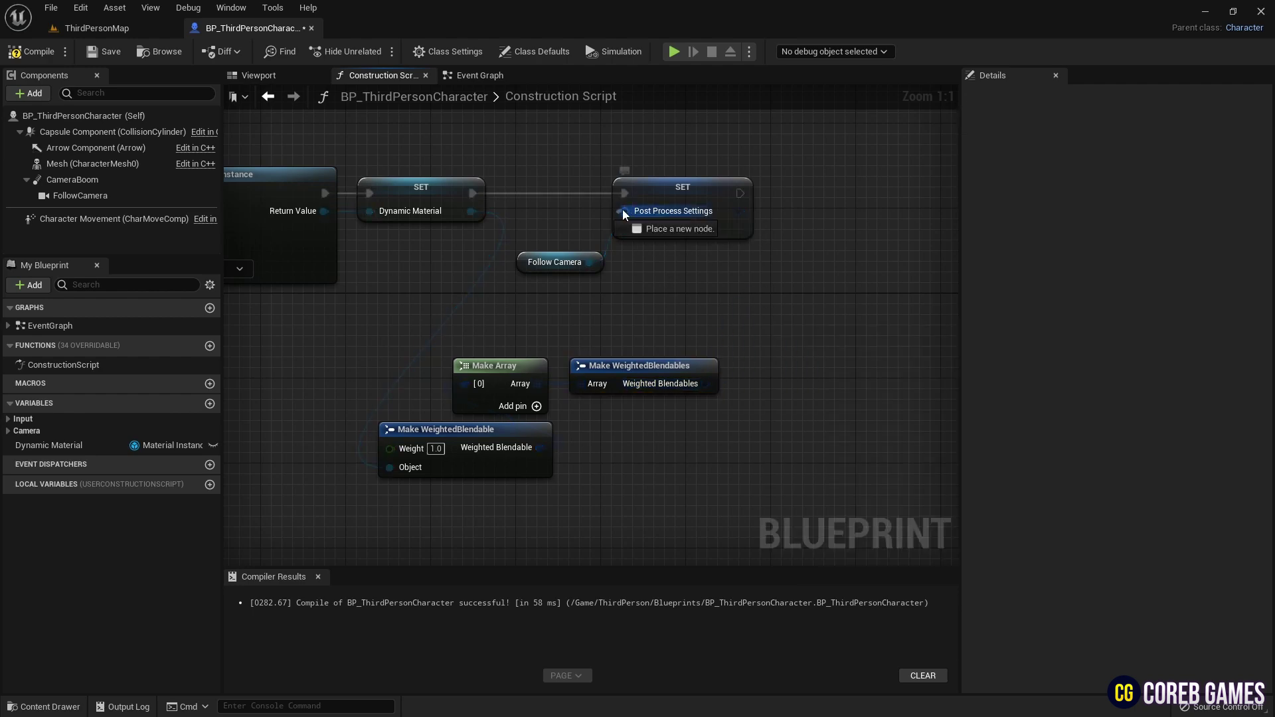
pyautogui.moveTo(695, 311); pyautogui.dragTo(694, 312)
pyautogui.write('make post')
pyautogui.press('Return')
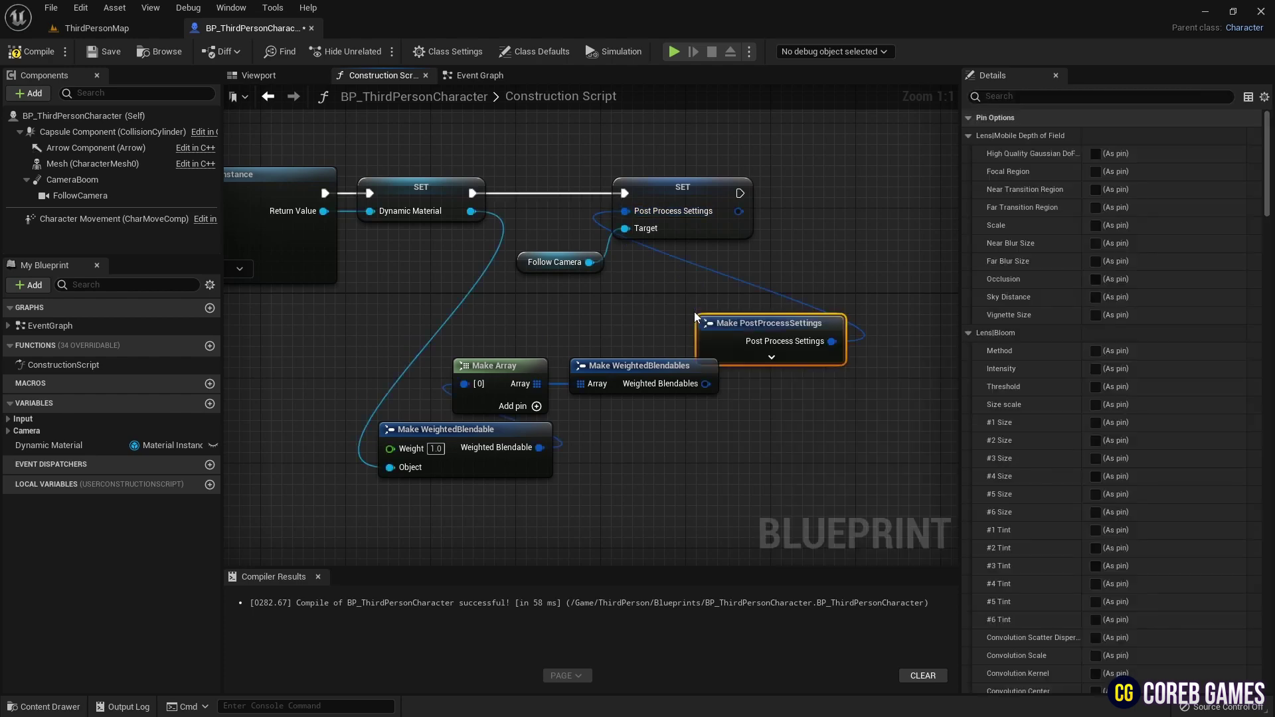
pyautogui.moveTo(794, 340); pyautogui.dragTo(720, 298)
# Expose the Post Process Materials pin on Make PostProcessSettings and connect it to the Weighted Blendables output.
pyautogui.scroll(-10, 1122, 525)
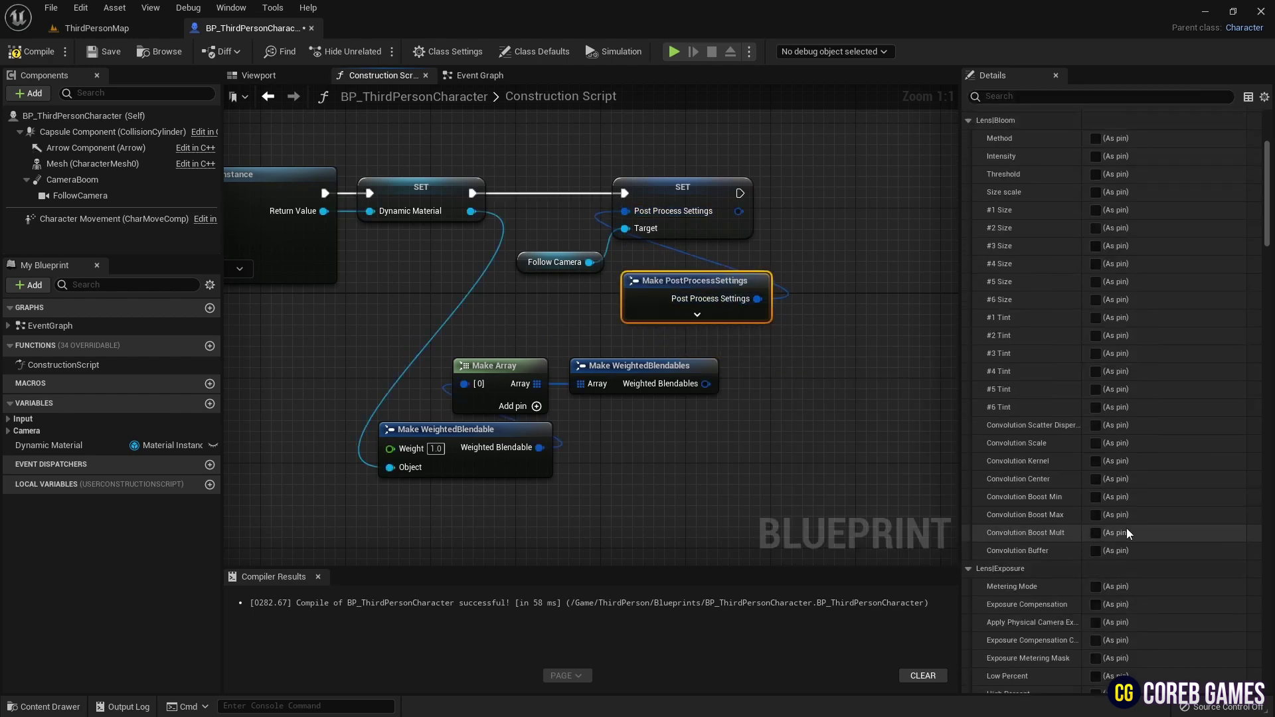
pyautogui.scroll(-2, 1127, 529)
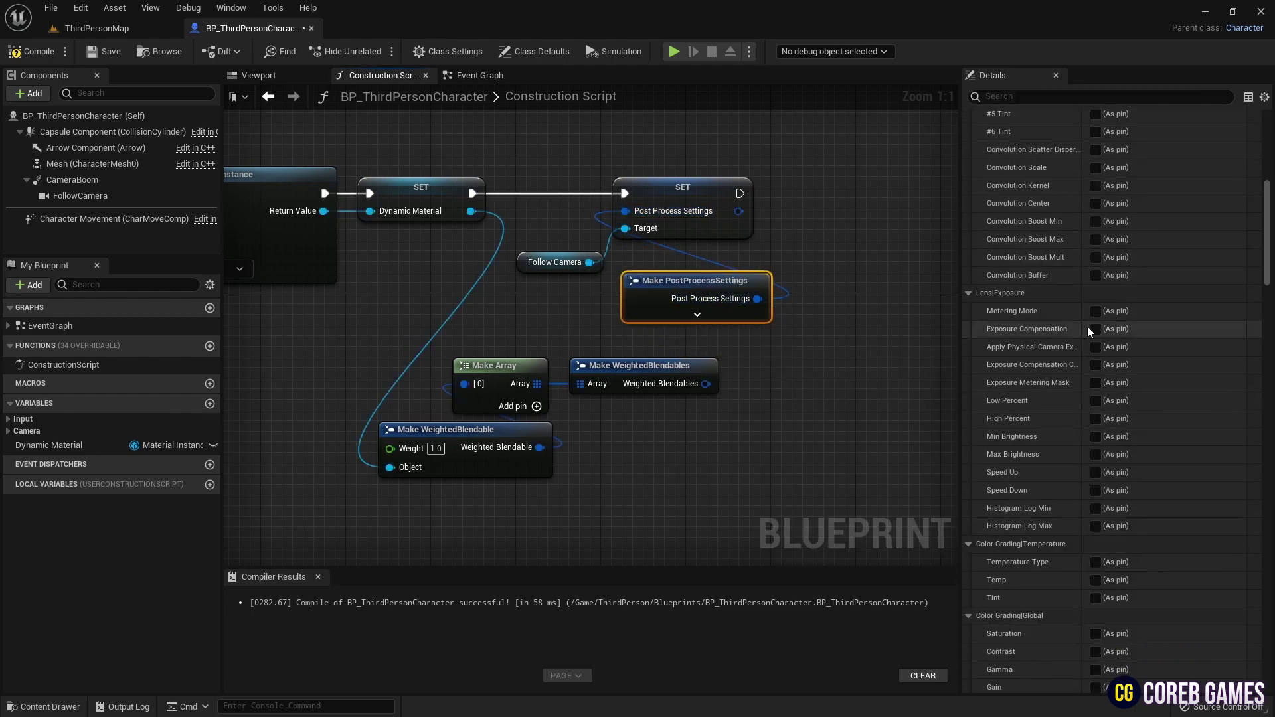
pyautogui.click(1038, 99)
pyautogui.write('post')
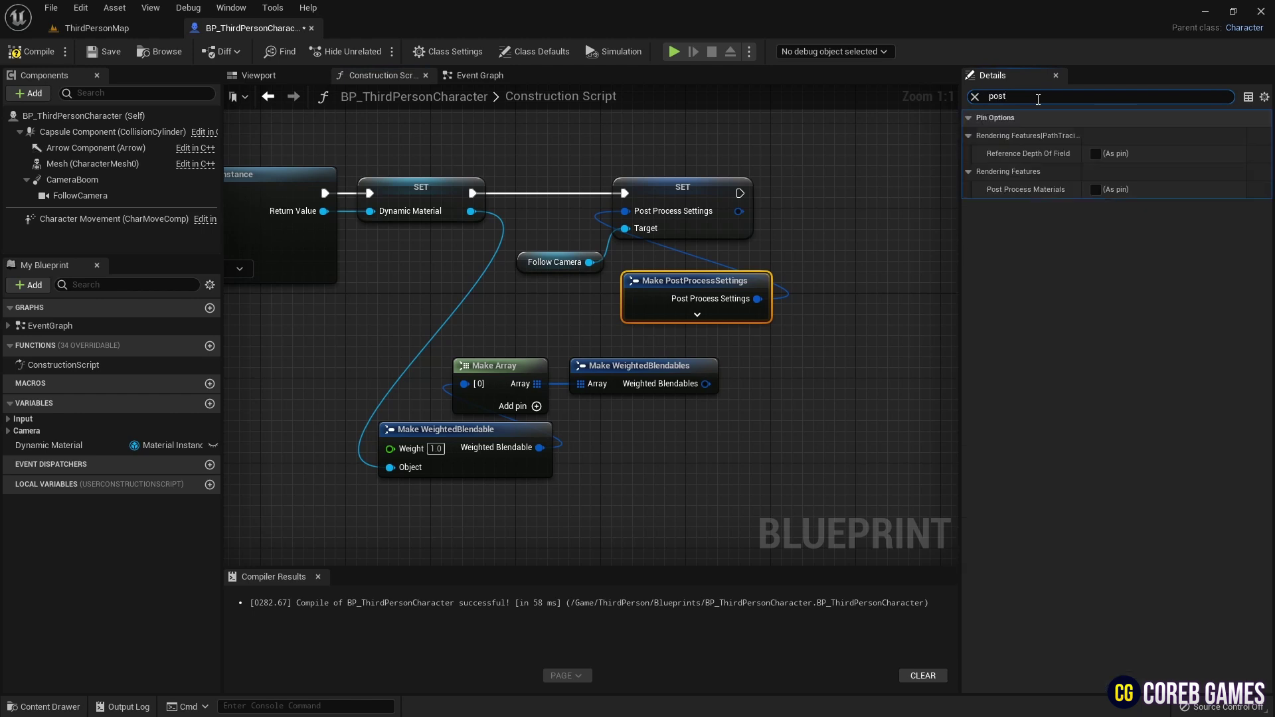
pyautogui.click(1096, 190)
pyautogui.moveTo(624, 298); pyautogui.dragTo(707, 383)
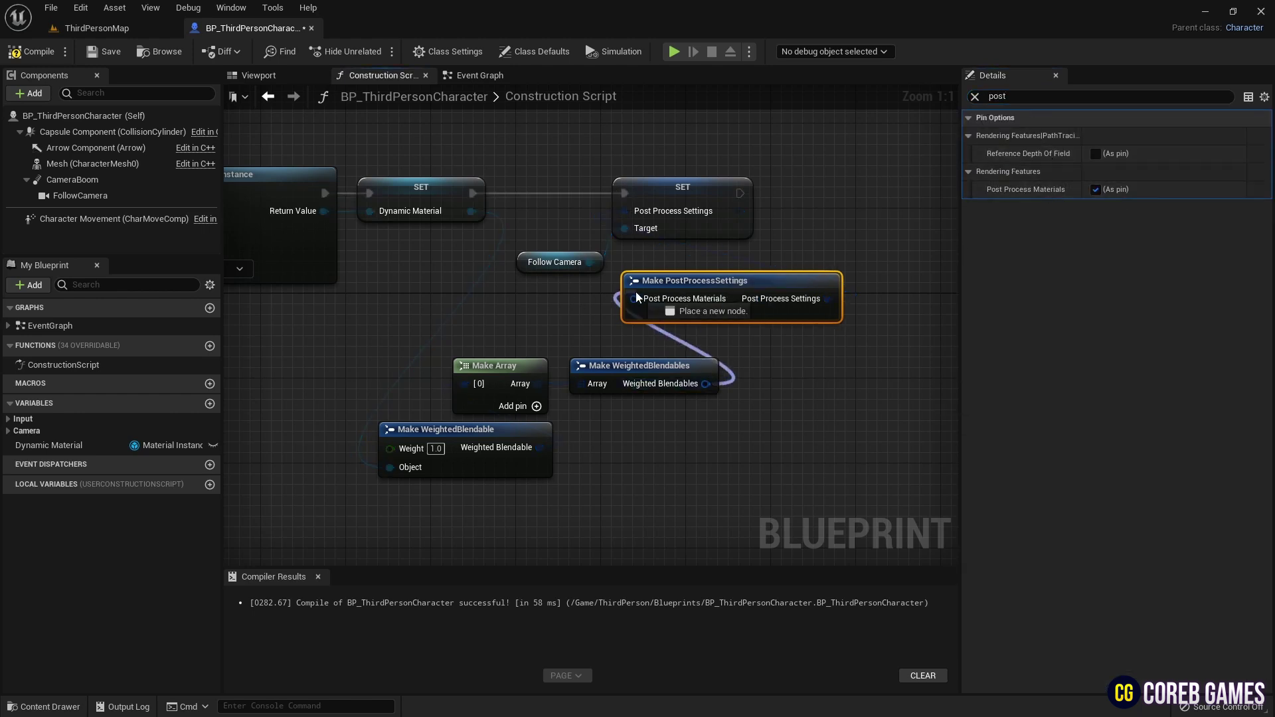
# Reposition the Make PostProcessSettings and Follow Camera nodes below the SET nodes, and compile and save the blueprint.
pyautogui.moveTo(672, 290); pyautogui.dragTo(591, 286)
pyautogui.moveTo(772, 246); pyautogui.dragTo(856, 265, button='right')
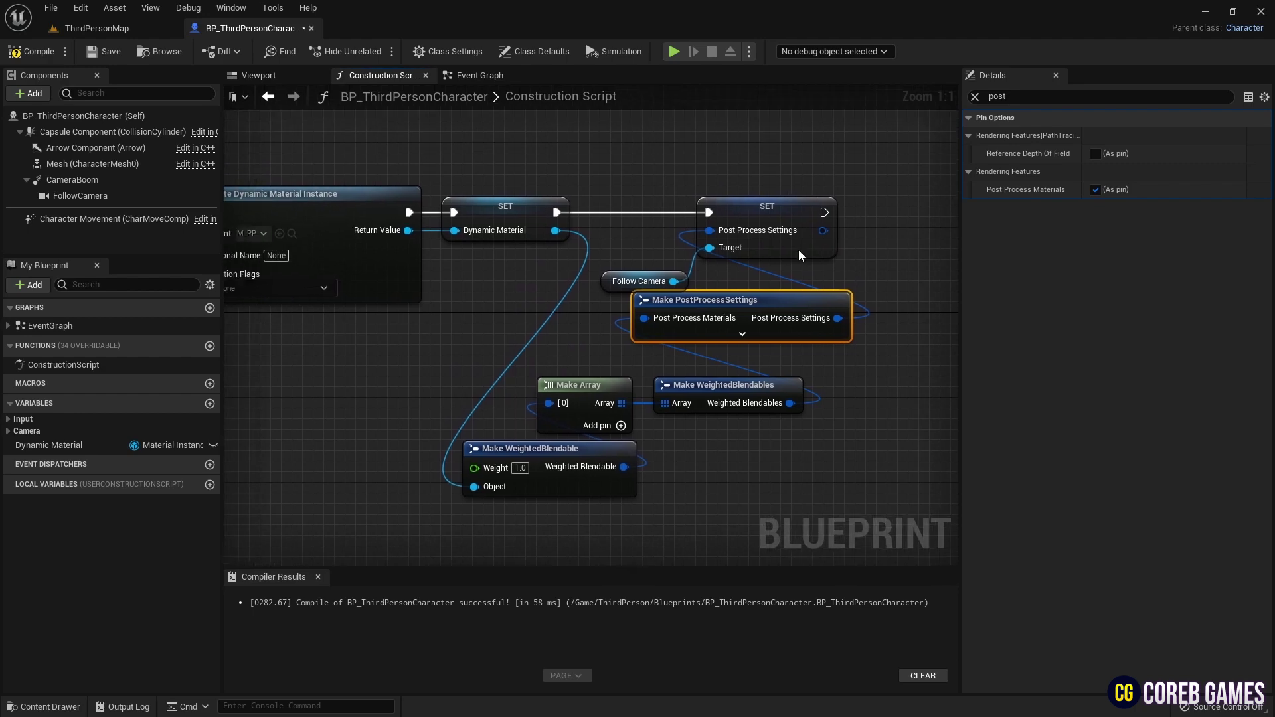
pyautogui.moveTo(542, 170); pyautogui.dragTo(560, 184, button='right')
pyautogui.moveTo(661, 298); pyautogui.dragTo(671, 287)
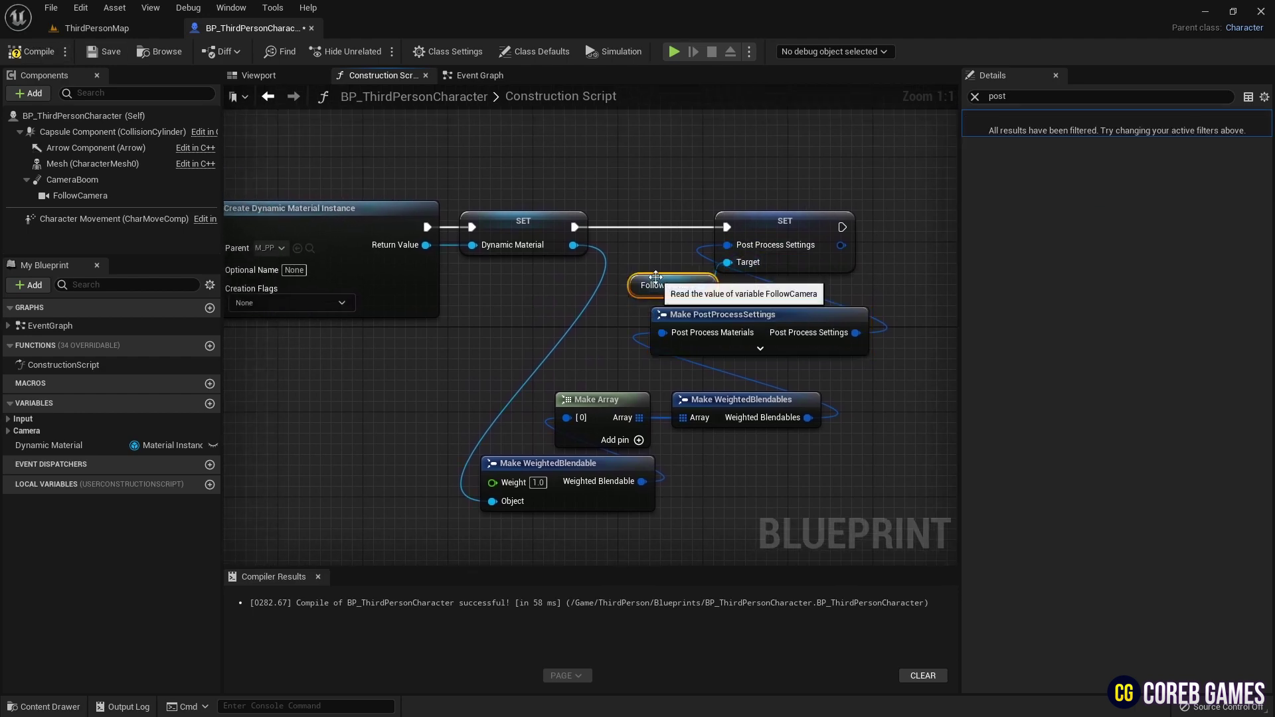
pyautogui.click(32, 51)
pyautogui.click(105, 51)
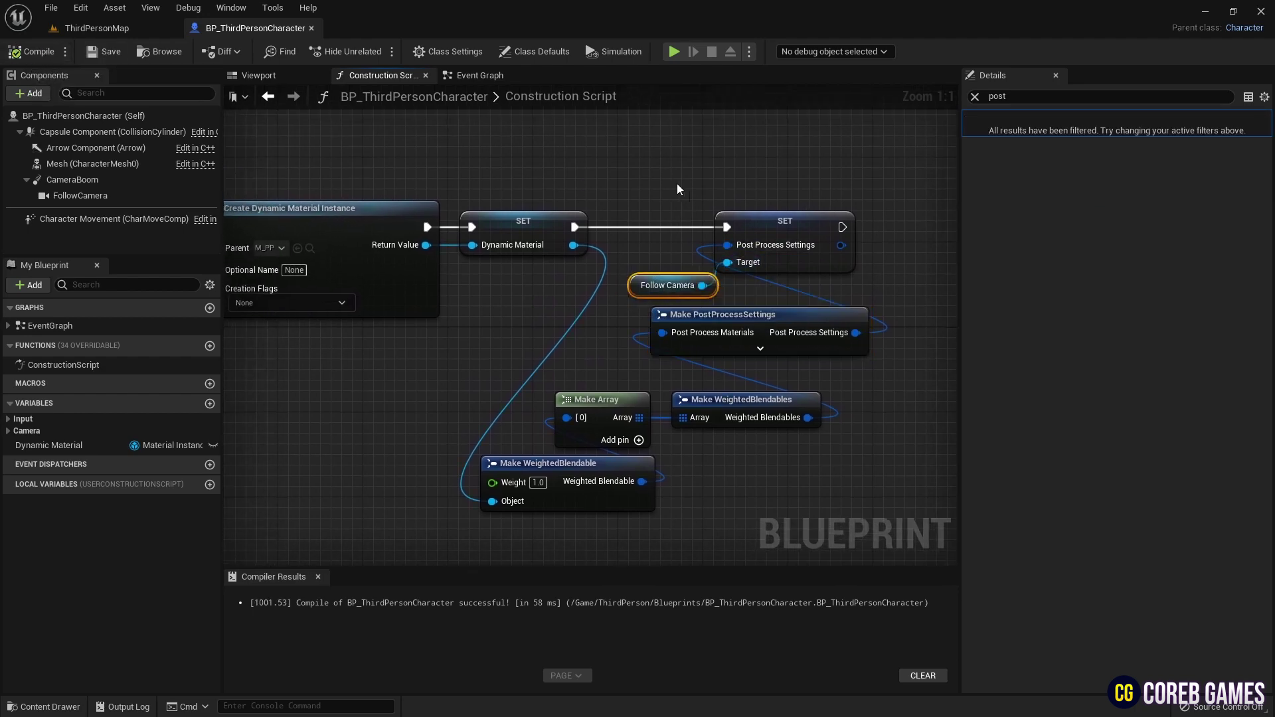
# Add a keyboard 1 key event to the Event Graph in the empty area below the InputTouch nodes.
pyautogui.click(281, 77)
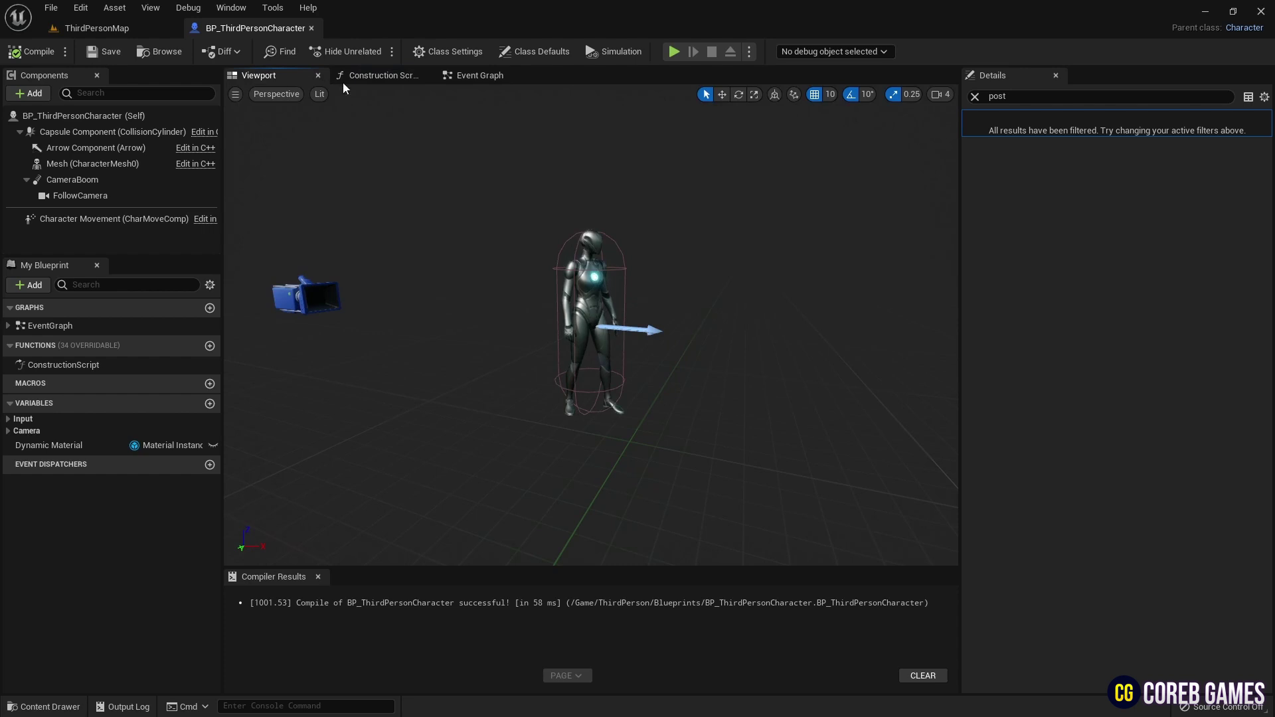
pyautogui.click(468, 77)
pyautogui.moveTo(553, 314); pyautogui.dragTo(646, 318, button='right')
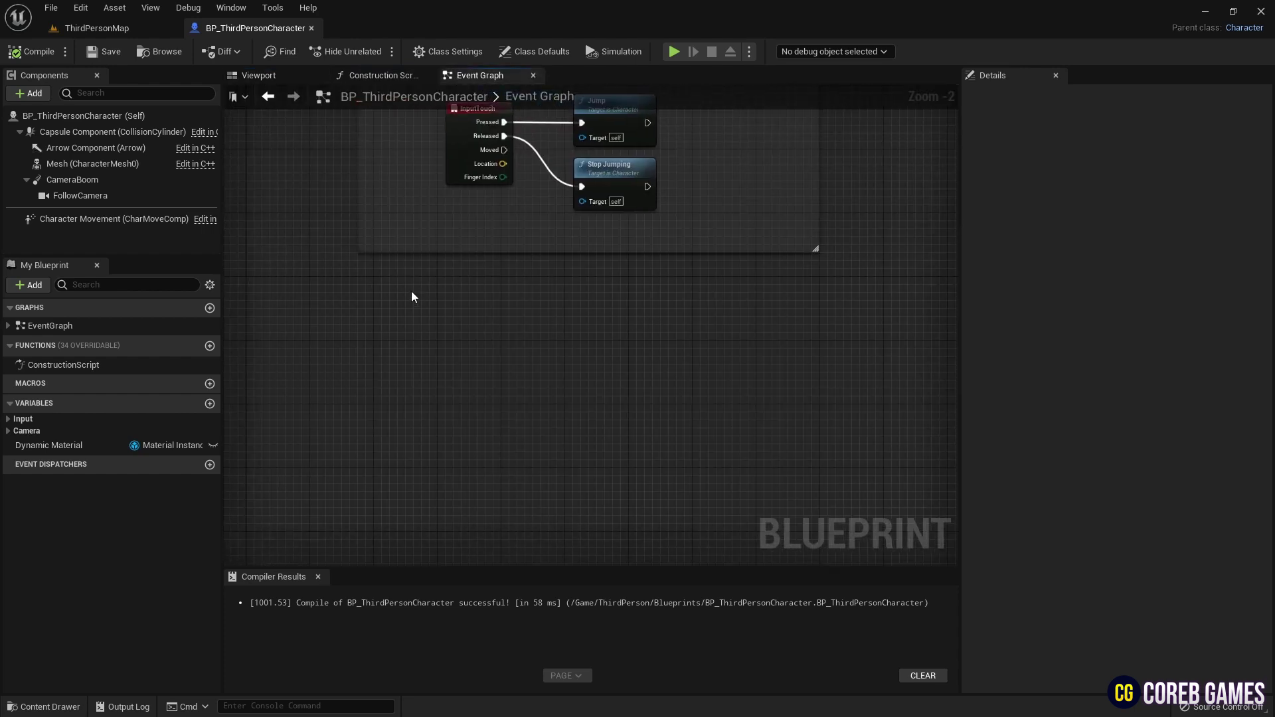
pyautogui.rightClick(446, 286)
pyautogui.write('key')
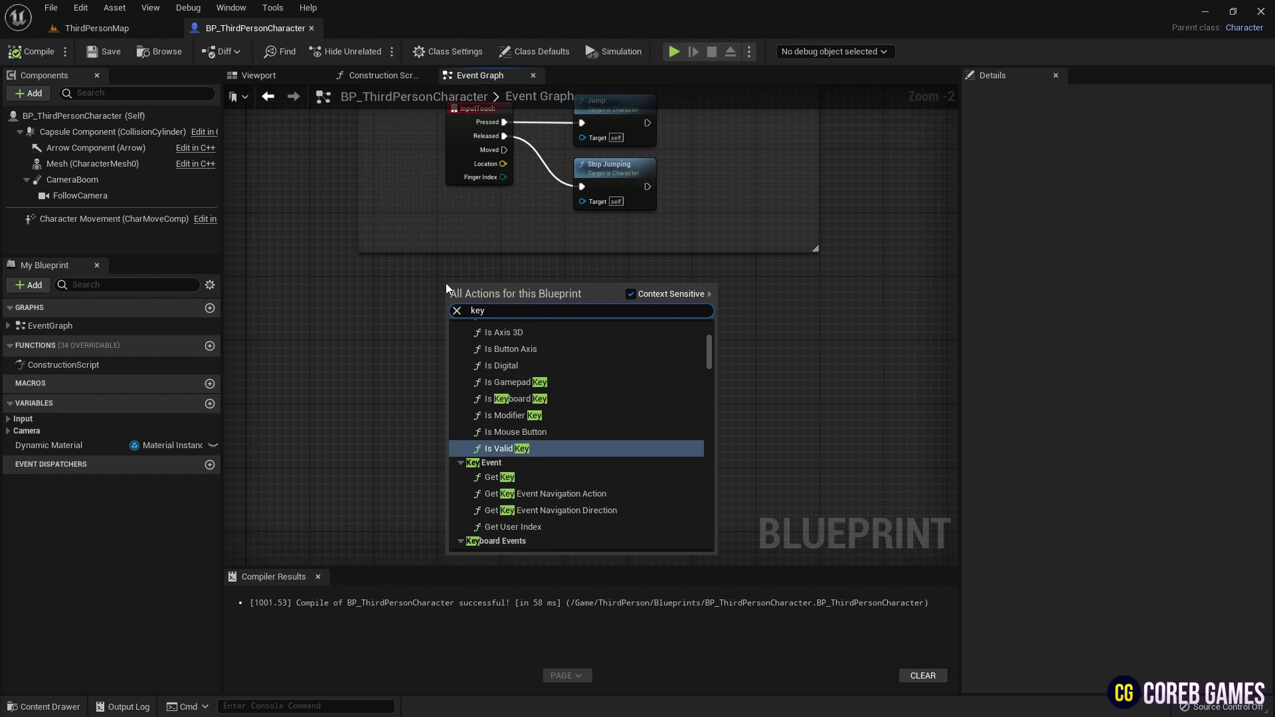
pyautogui.write('bo')
pyautogui.press('Down')
pyautogui.press('Down')
pyautogui.press('Down')
pyautogui.press('Down')
pyautogui.press('Return')
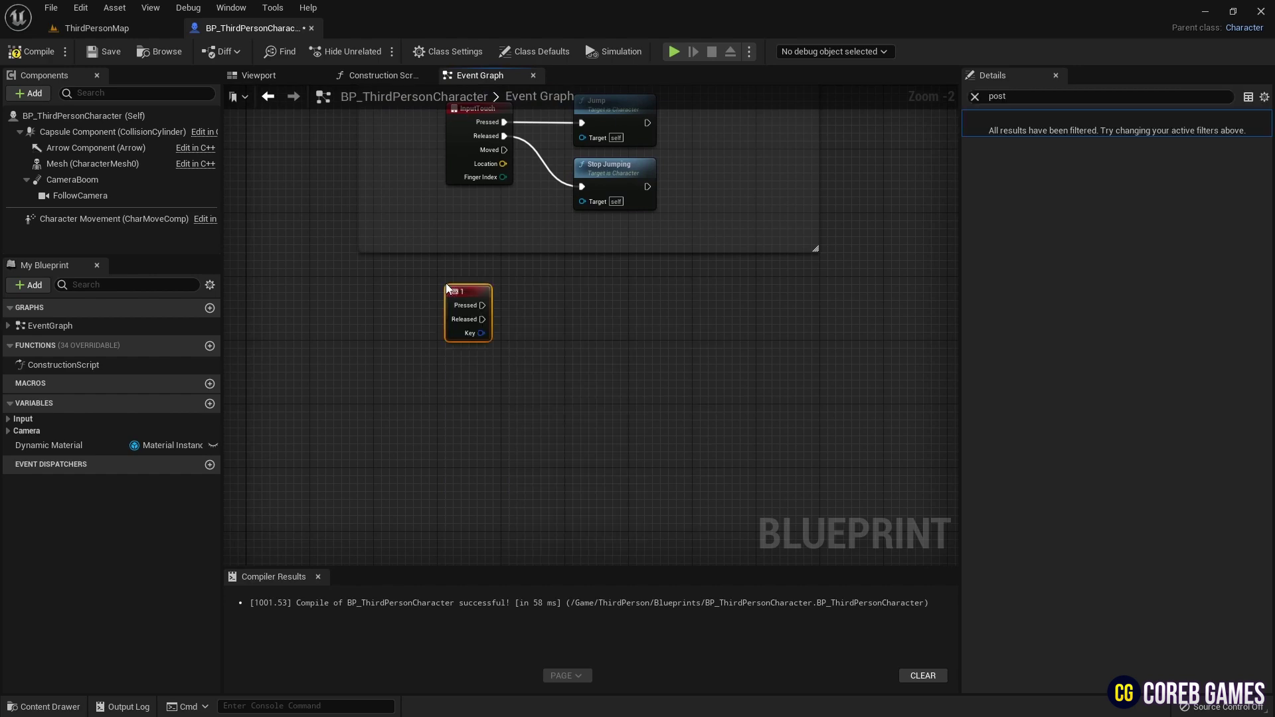
pyautogui.moveTo(445, 283); pyautogui.dragTo(381, 307)
# Add a Flip Flop node beside the 1 key event and connect it to the event's Pressed output.
pyautogui.rightClick(469, 317)
pyautogui.write('fli')
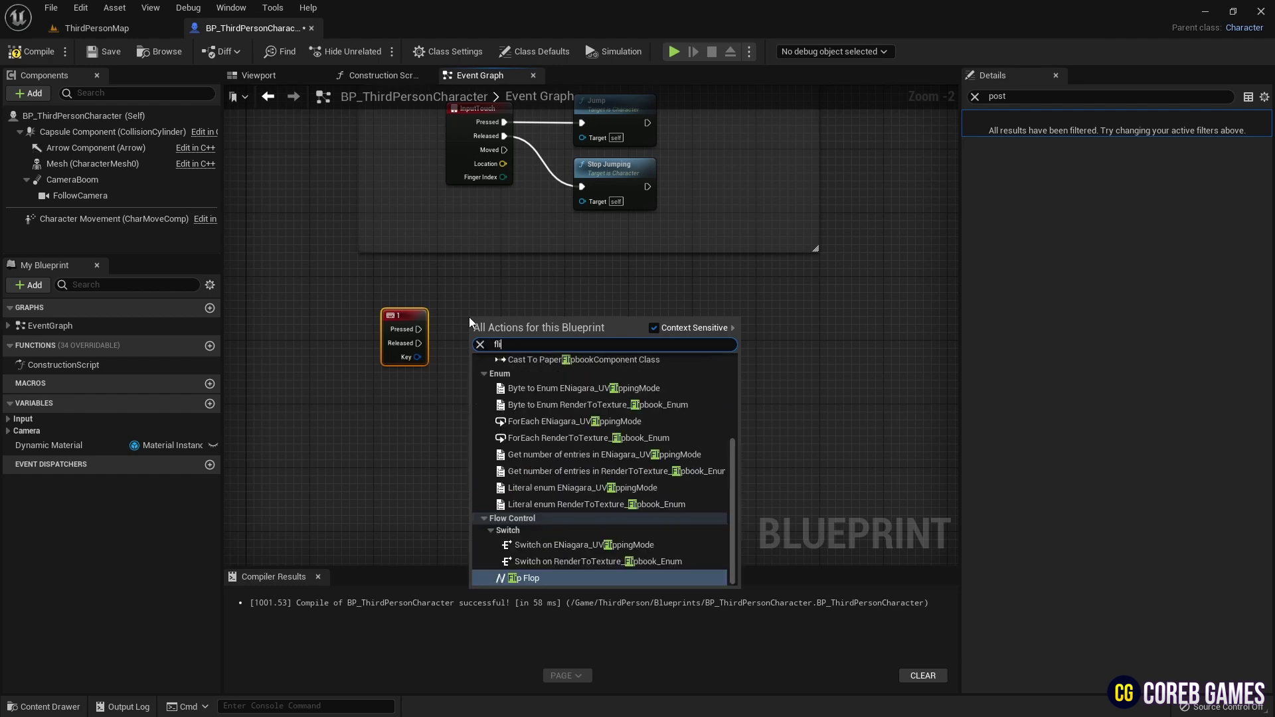
pyautogui.press('Return')
pyautogui.moveTo(419, 330); pyautogui.dragTo(477, 337)
pyautogui.moveTo(489, 326); pyautogui.dragTo(473, 317)
# Add a timeline beside the Flip Flop node and create a float track in it.
pyautogui.rightClick(572, 296)
pyautogui.write('timelin')
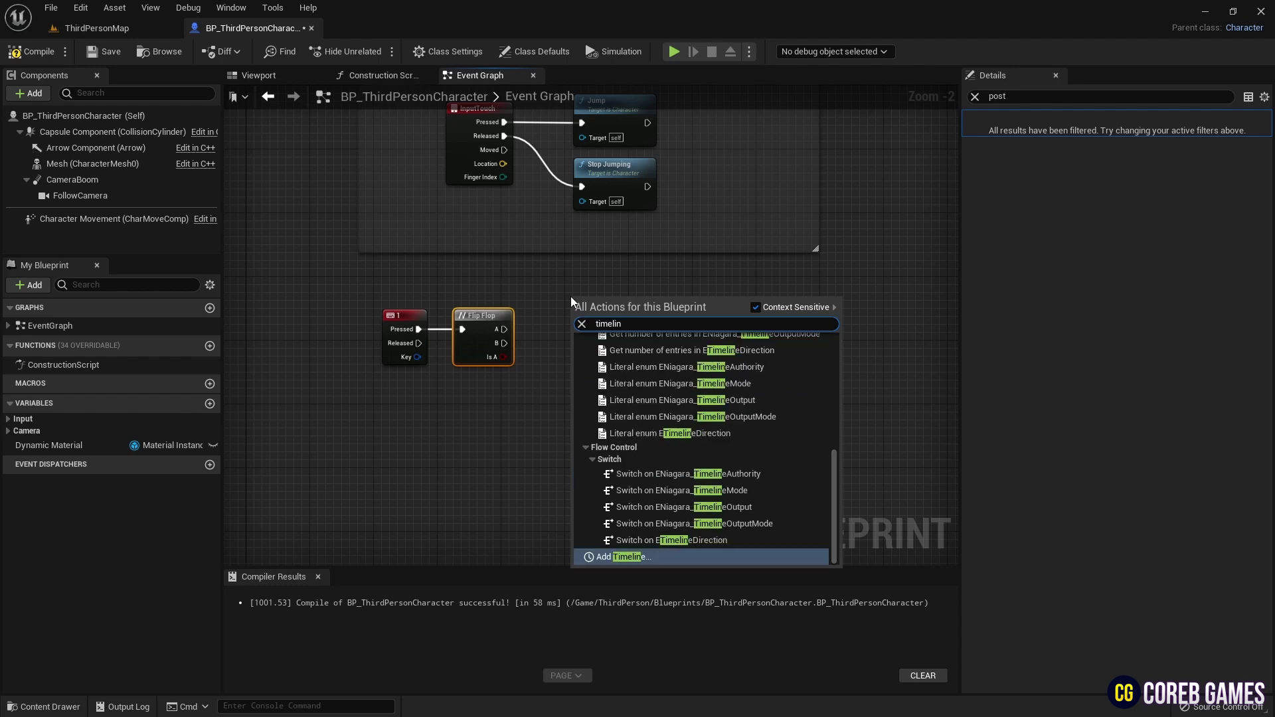
pyautogui.press('Return')
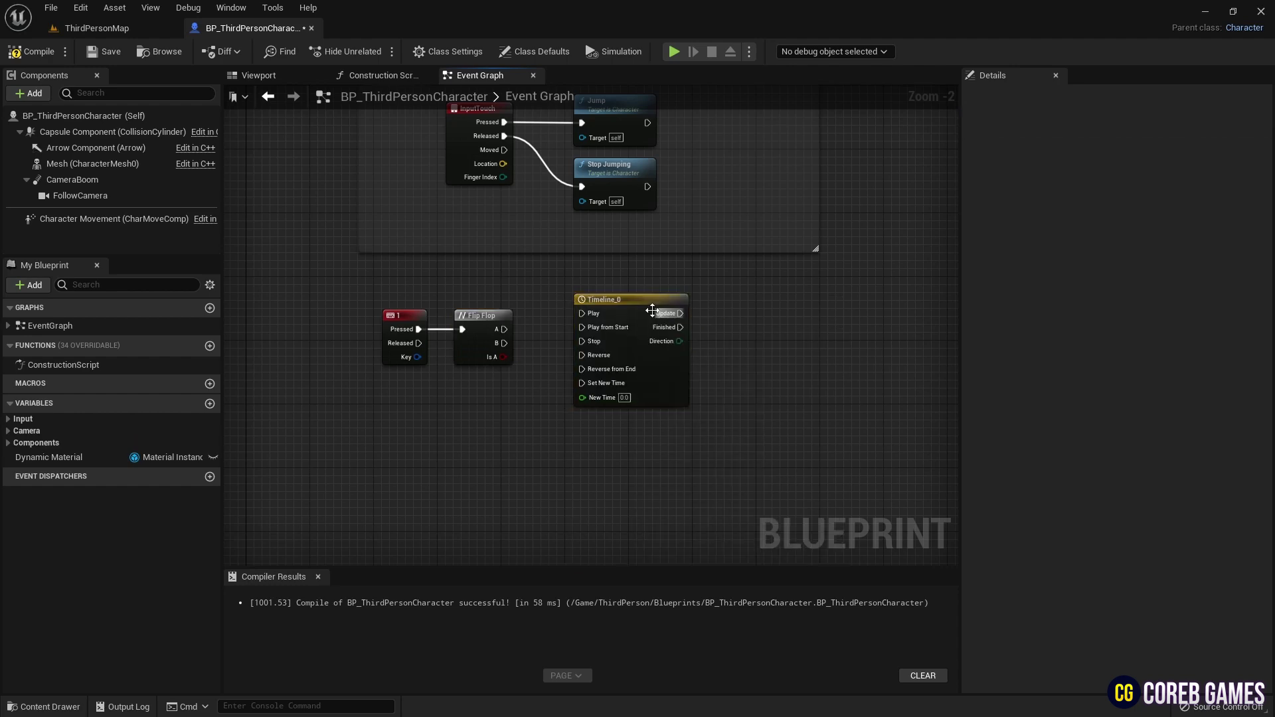
pyautogui.doubleClick(632, 309)
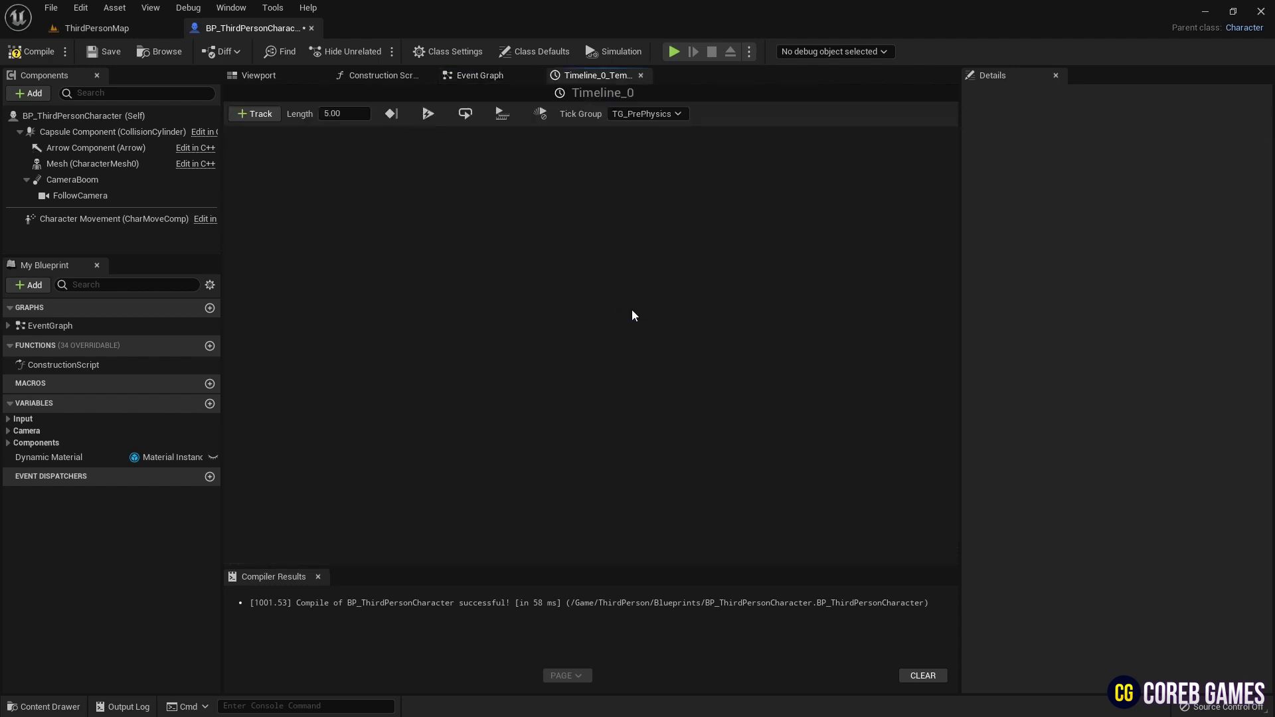
pyautogui.click(261, 115)
pyautogui.click(282, 129)
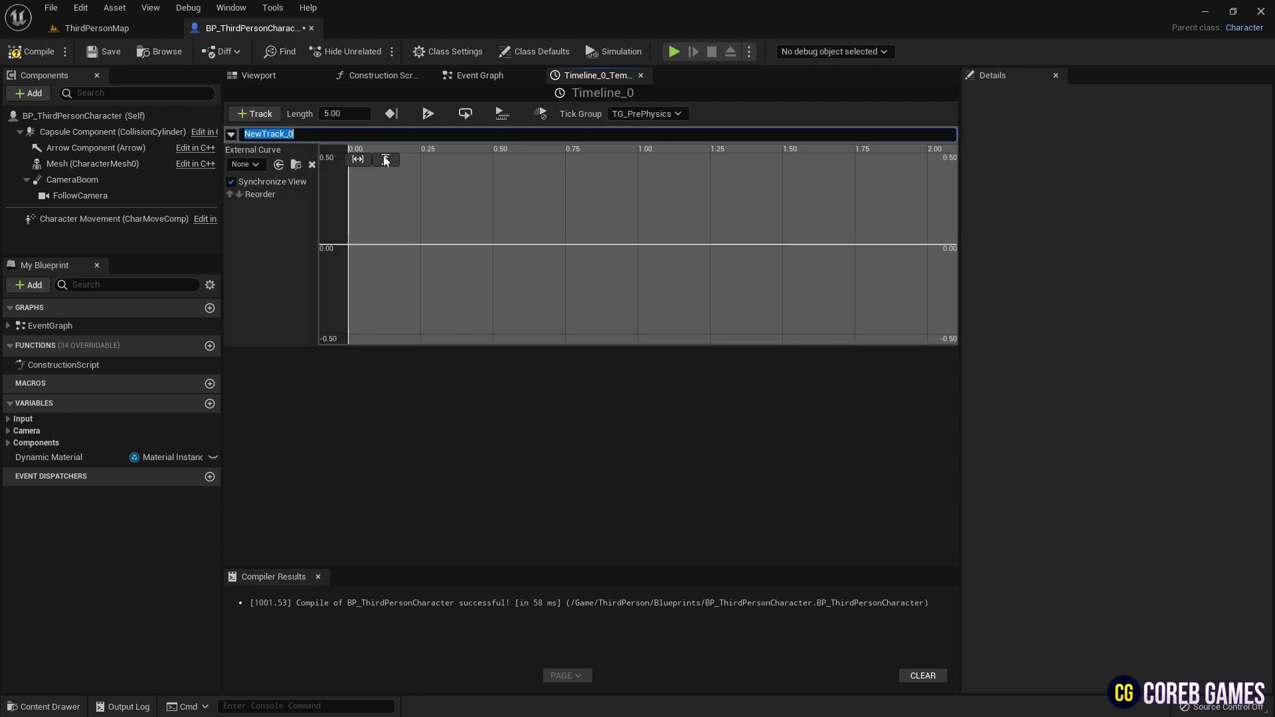
# Add a curve key at the start of the float track, at time 0 and value 0.
pyautogui.rightClick(352, 241)
pyautogui.click(439, 268)
pyautogui.write('0')
pyautogui.click(677, 224)
pyautogui.scroll(-3, 681, 225)
# Add a second curve key to the float track and set its time to 5.0 and value to 1.2.
pyautogui.rightClick(733, 223)
pyautogui.click(764, 247)
pyautogui.click(764, 247)
pyautogui.click(734, 223)
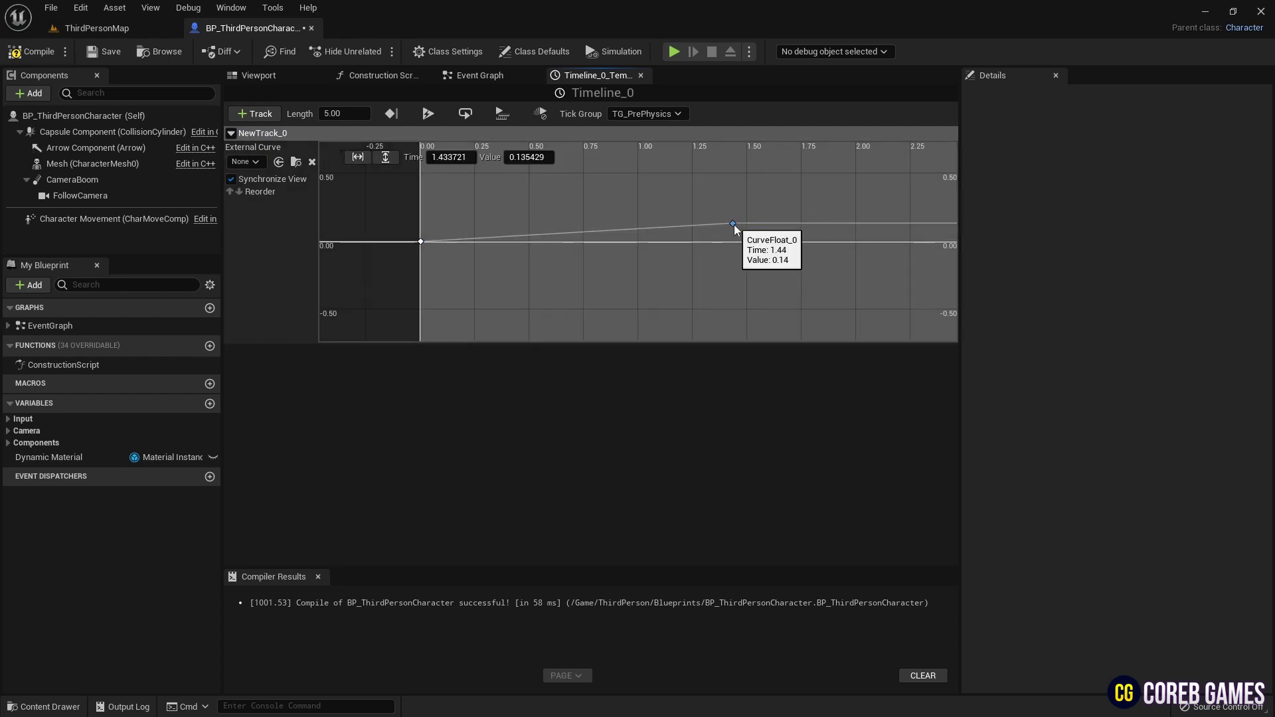
pyautogui.click(453, 160)
pyautogui.write('5')
pyautogui.press('Tab')
pyautogui.press('Return')
pyautogui.scroll(-3, 635, 230)
pyautogui.moveTo(611, 252); pyautogui.dragTo(512, 280, button='right')
pyautogui.scroll(-1, 512, 279)
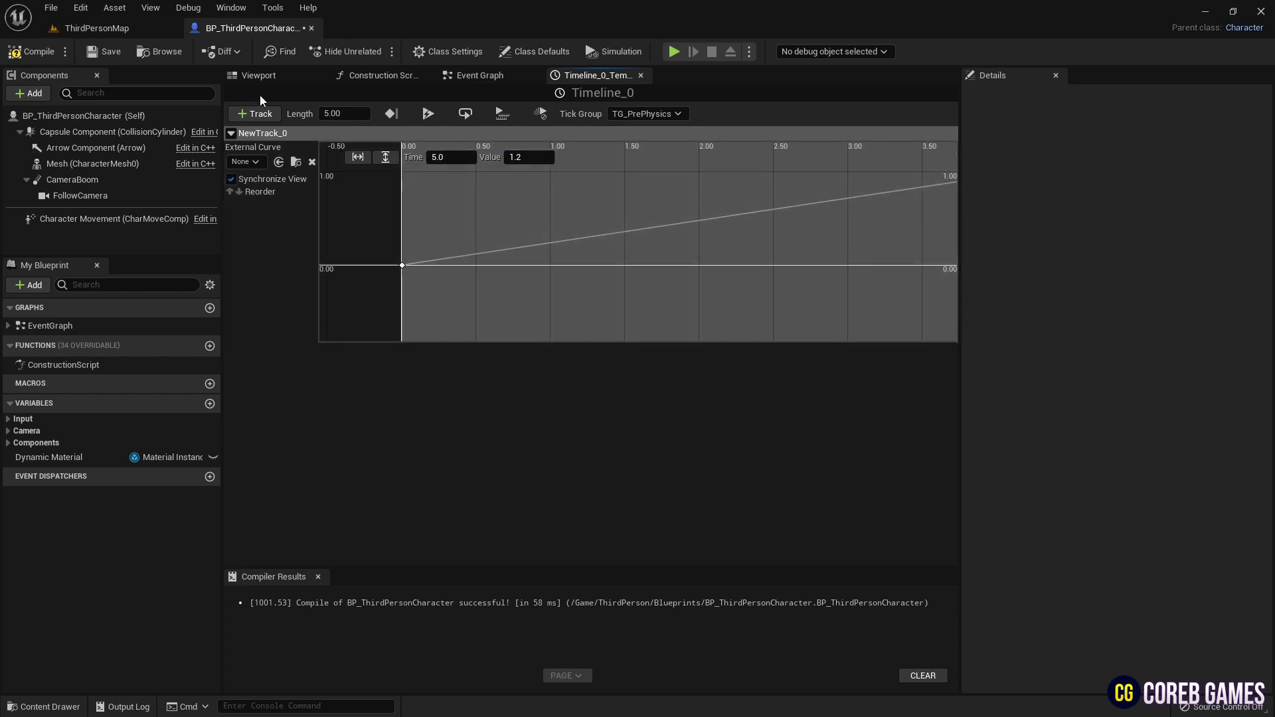
# In the Event Graph, connect Flip Flop output A to the timeline's Play input and output B to Reverse.
pyautogui.click(483, 76)
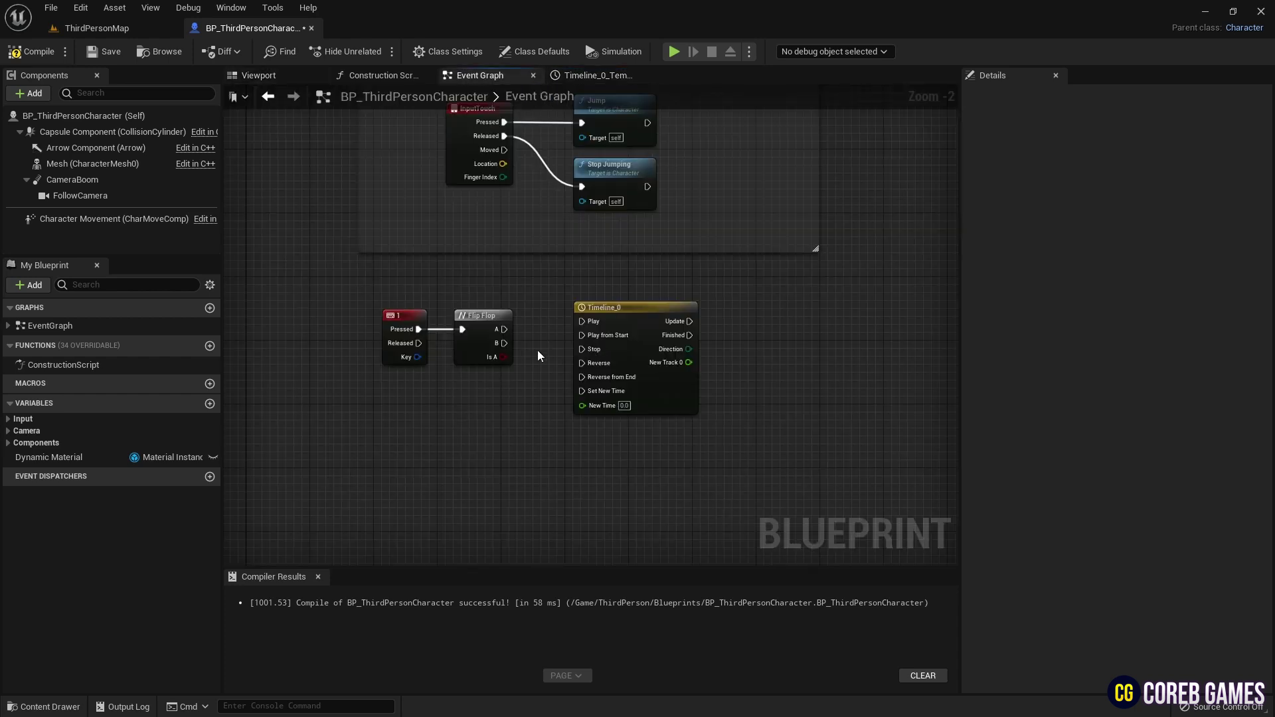
pyautogui.moveTo(505, 329); pyautogui.dragTo(577, 377)
# Place a Dynamic Material getter beside the timeline and create a Set Scalar Parameter Value node from it.
pyautogui.moveTo(769, 316); pyautogui.dragTo(681, 309, button='right')
pyautogui.moveTo(53, 457); pyautogui.dragTo(695, 329)
pyautogui.click(711, 401)
pyautogui.write('set sc')
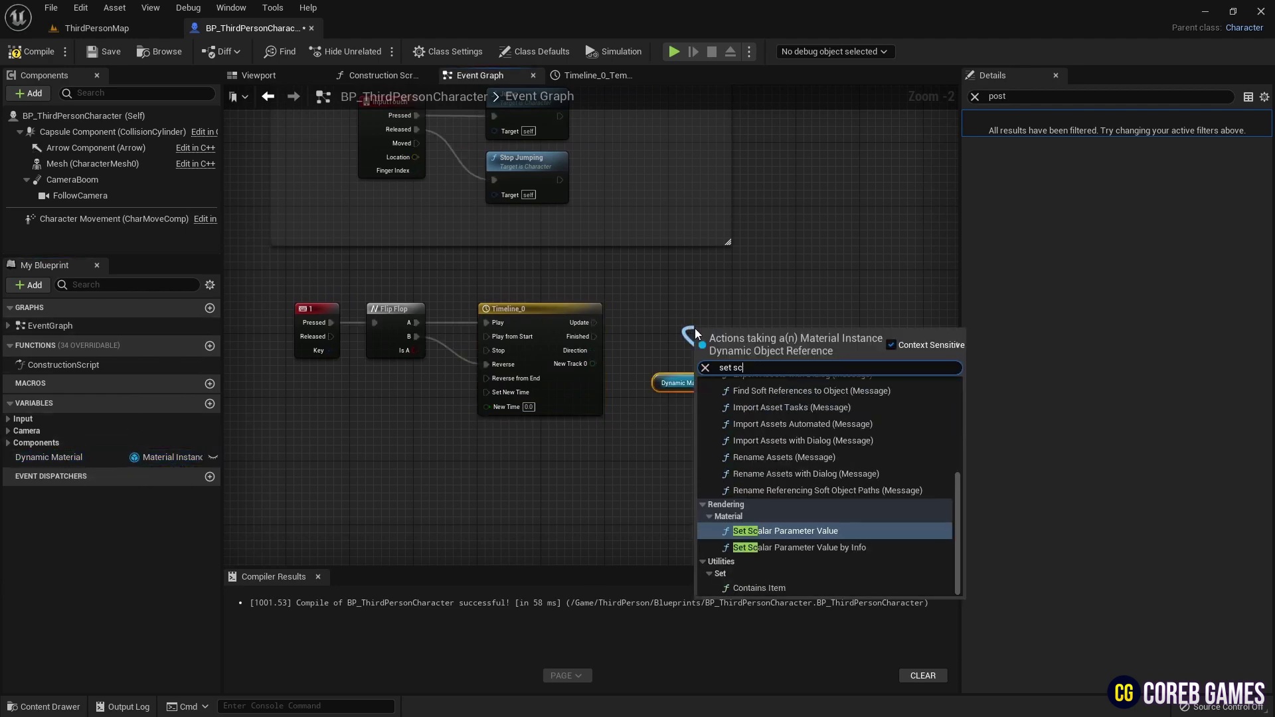
pyautogui.press('Return')
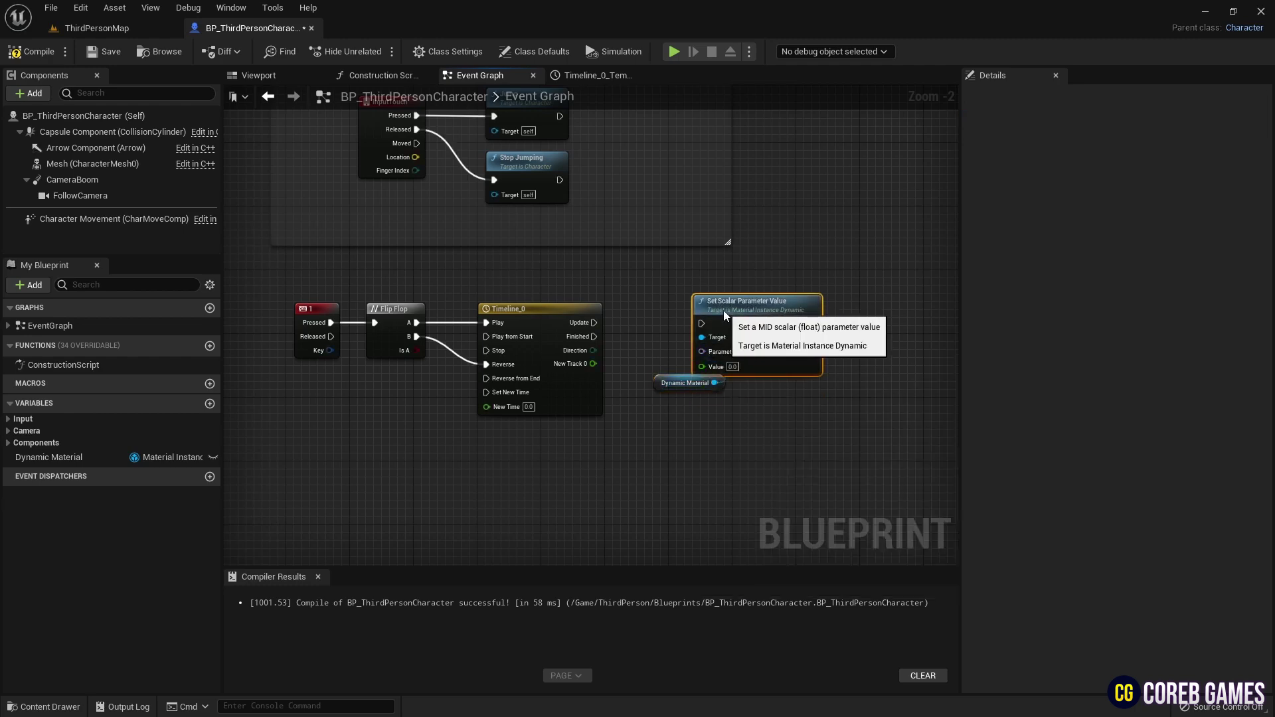
# Set the scalar node's Parameter Name to Amount and move the Dynamic Material getter below the node.
pyautogui.click(758, 353)
pyautogui.write('Amount')
pyautogui.press('Return')
pyautogui.moveTo(666, 383); pyautogui.dragTo(704, 407)
# Connect the timeline's Update and New Track 0 outputs to Set Scalar Parameter Value's execution and Value inputs, and move that node closer.
pyautogui.moveTo(594, 323); pyautogui.dragTo(719, 309)
pyautogui.moveTo(593, 364); pyautogui.dragTo(686, 374)
pyautogui.click(758, 313)
pyautogui.moveTo(758, 313); pyautogui.dragTo(727, 313)
pyautogui.click(841, 278)
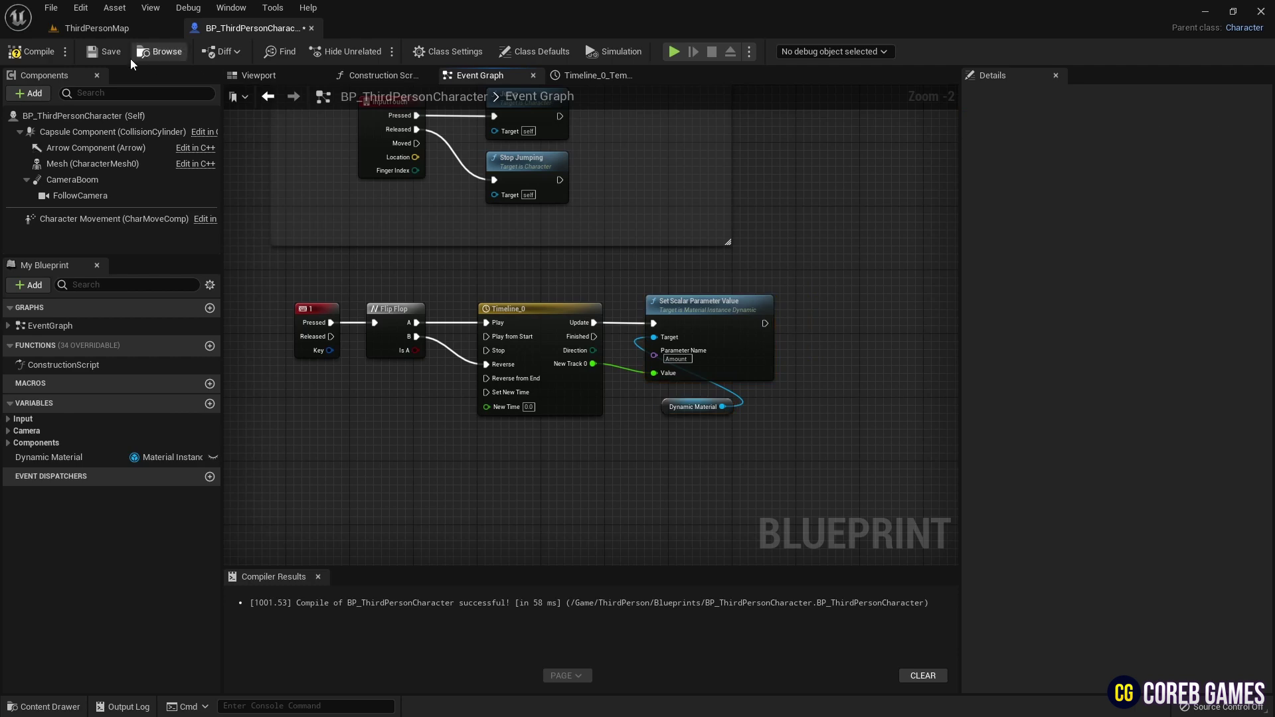